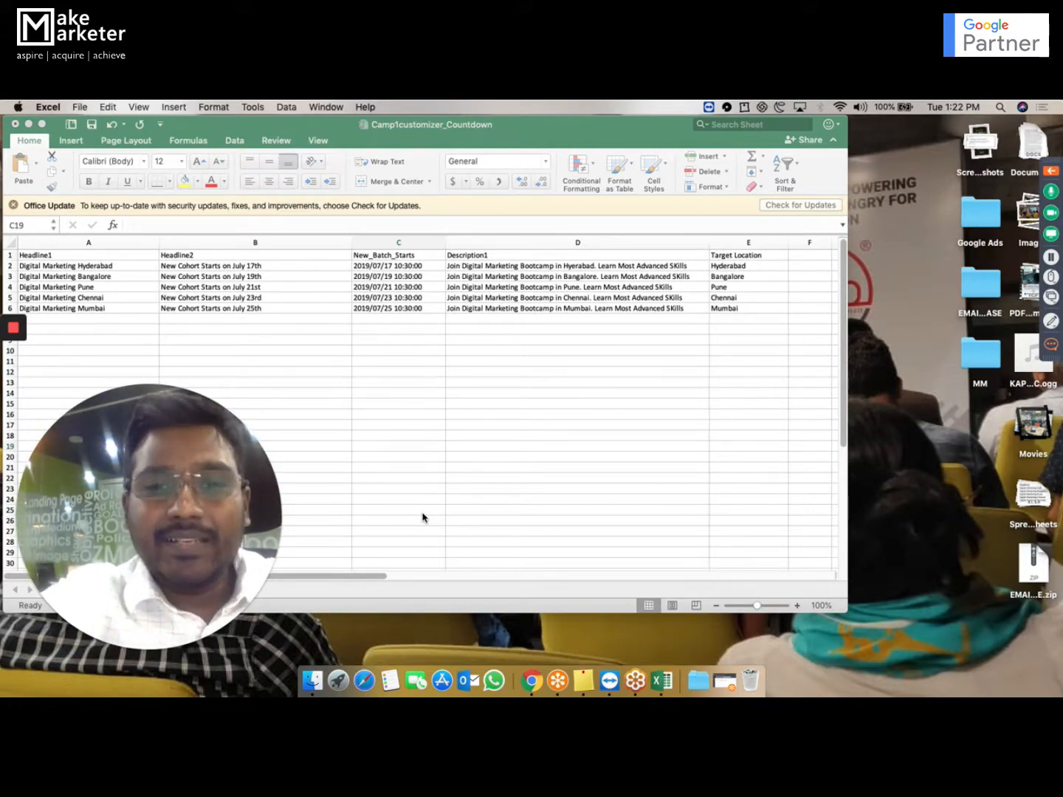
Switch from the spreadsheet to the Google Ads campaign page in Chrome.
key(ctrl+Up)
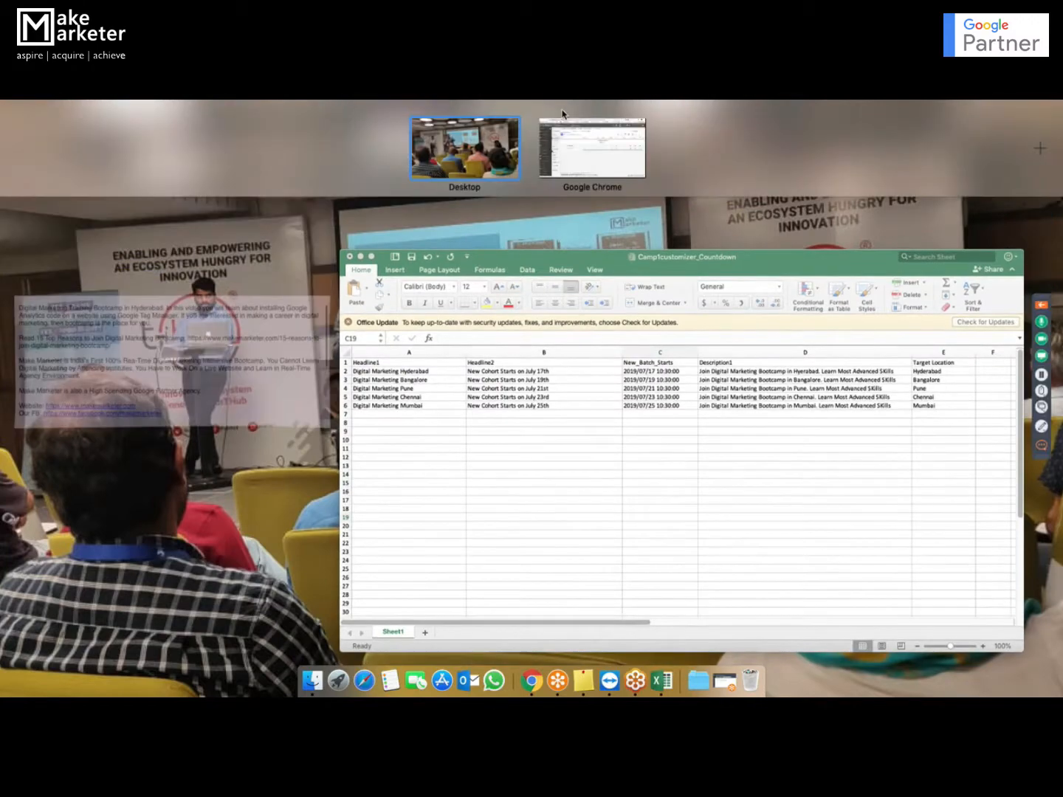
click(572, 142)
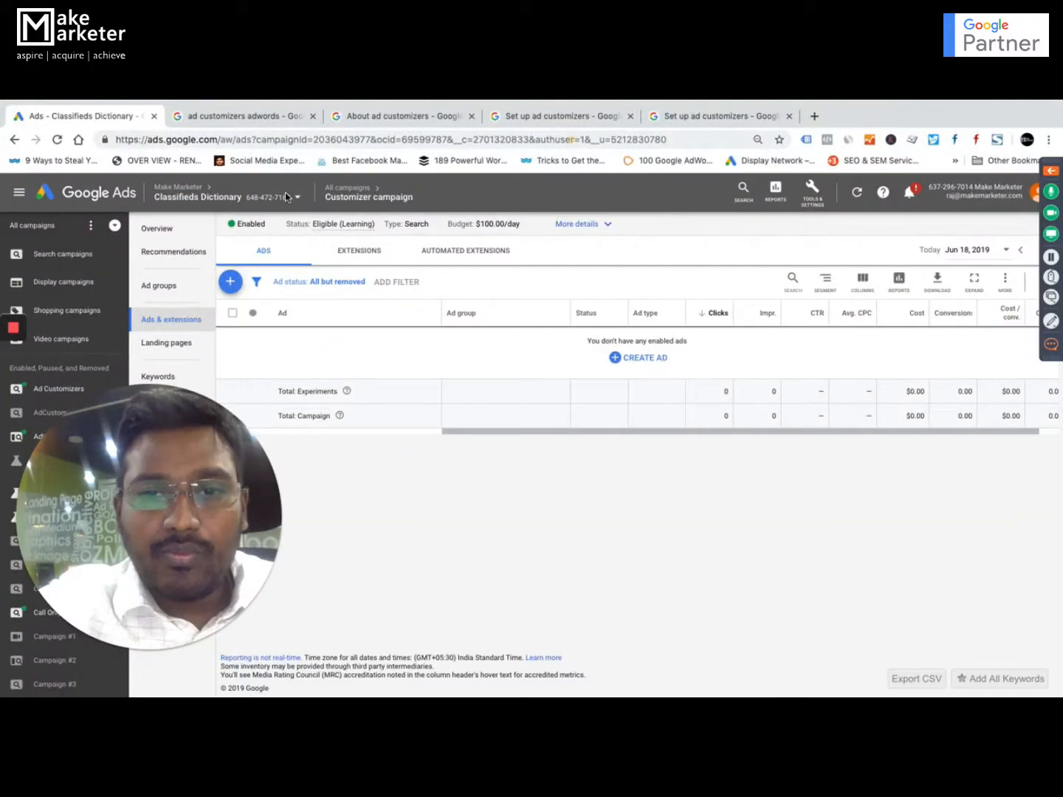
mouse_move(139, 634)
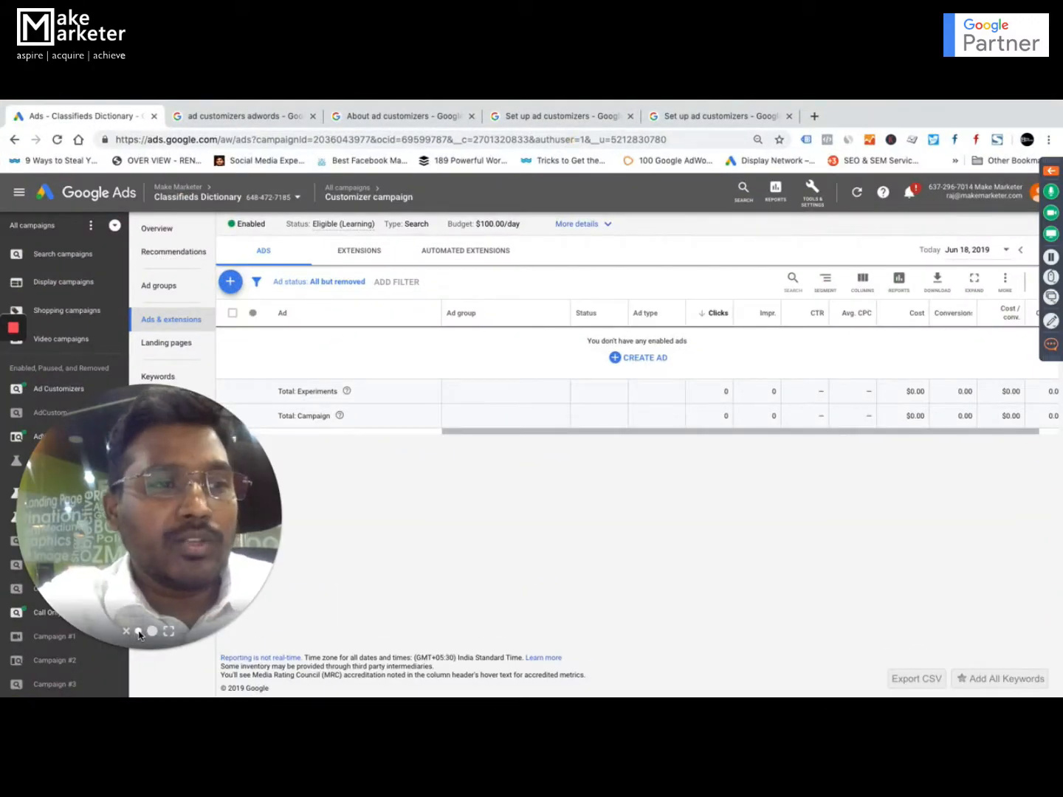
click(139, 632)
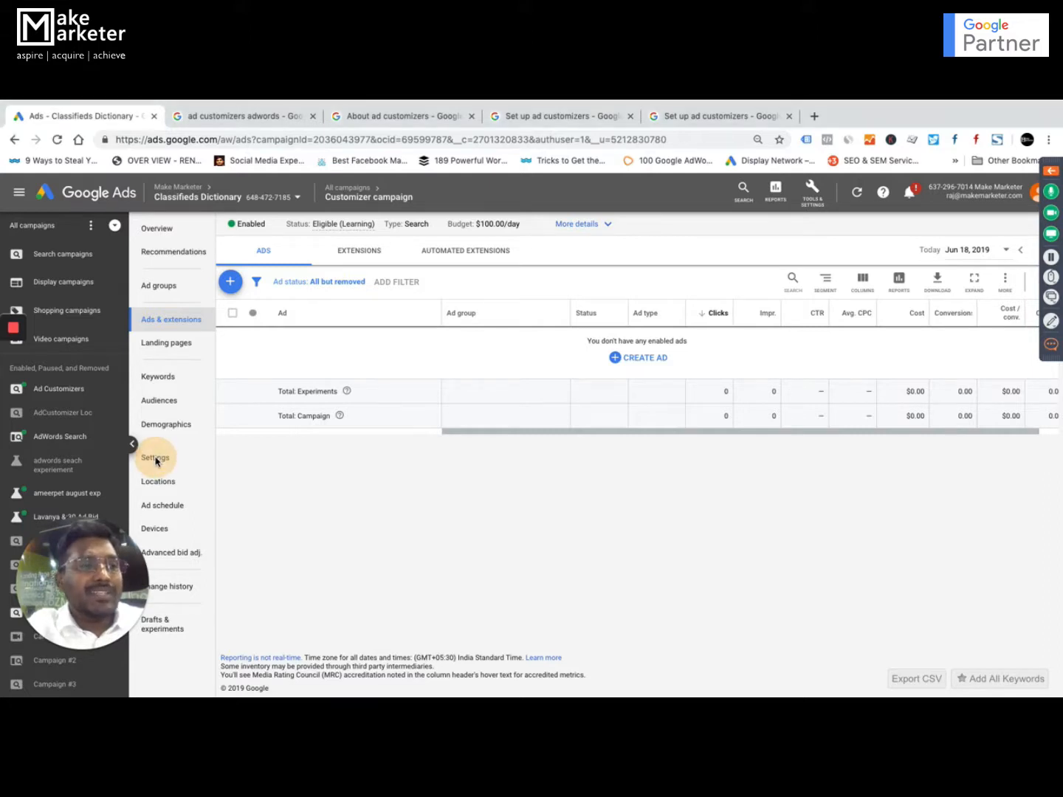
drag(87, 541, 969, 475)
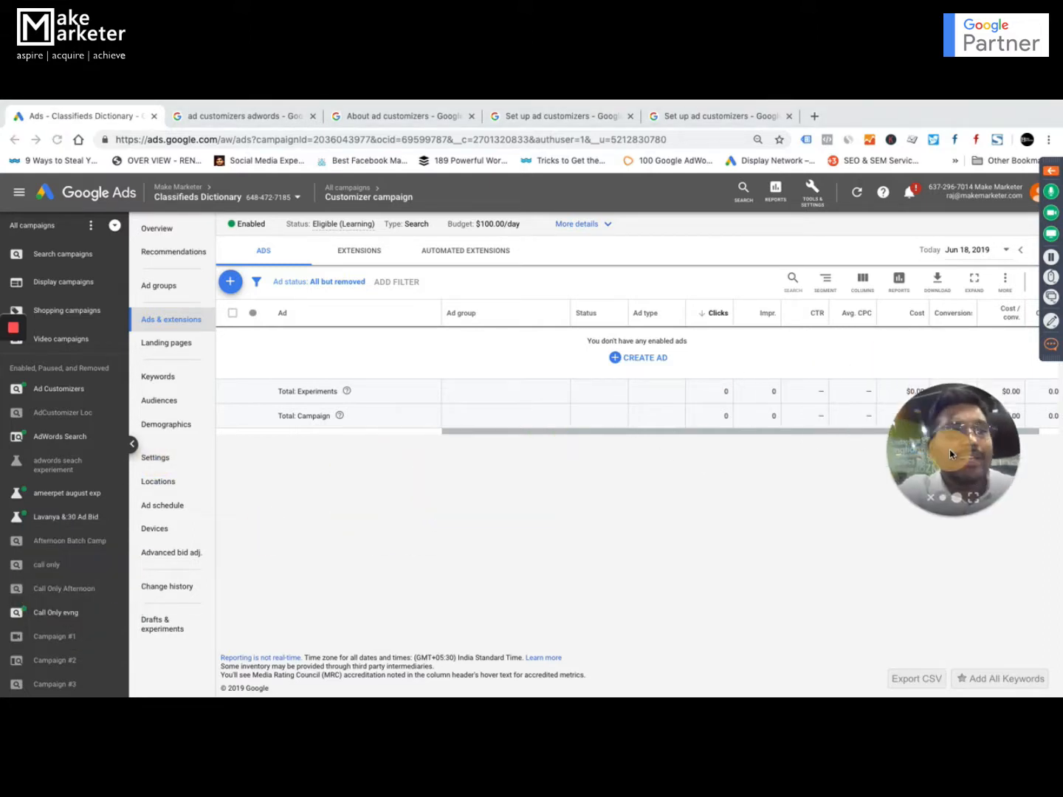
Review the targeted locations in the Customizer campaign's settings and close them without saving changes.
click(157, 460)
click(157, 460)
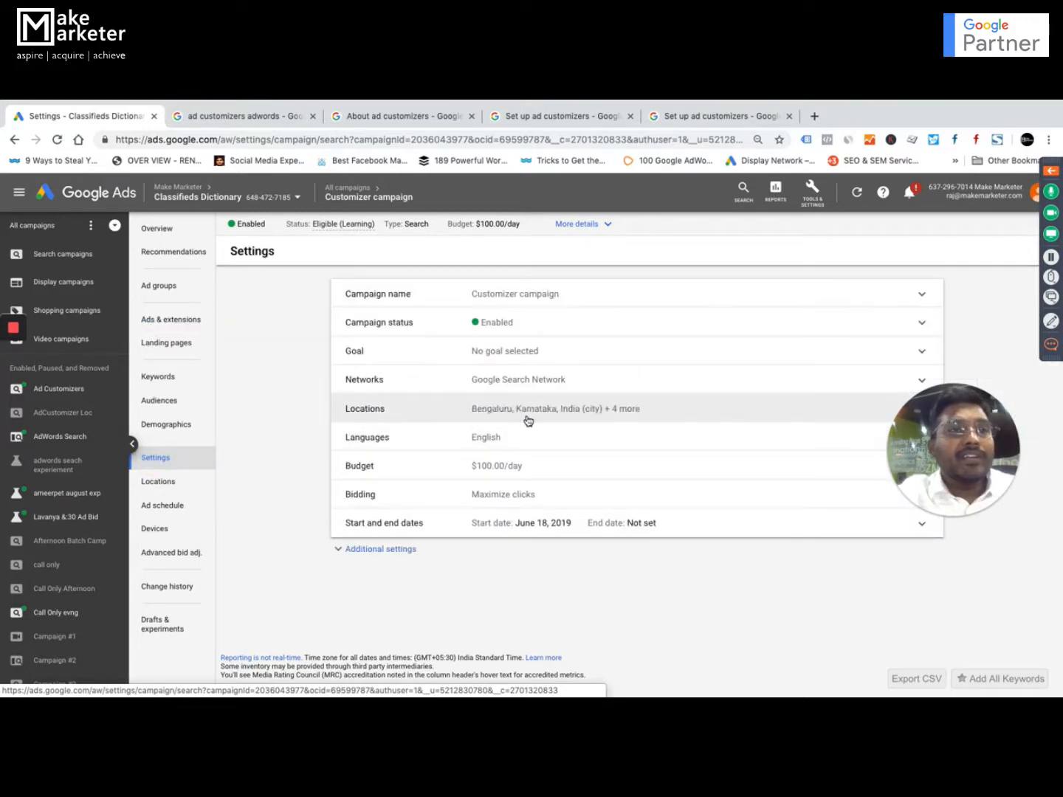
click(820, 403)
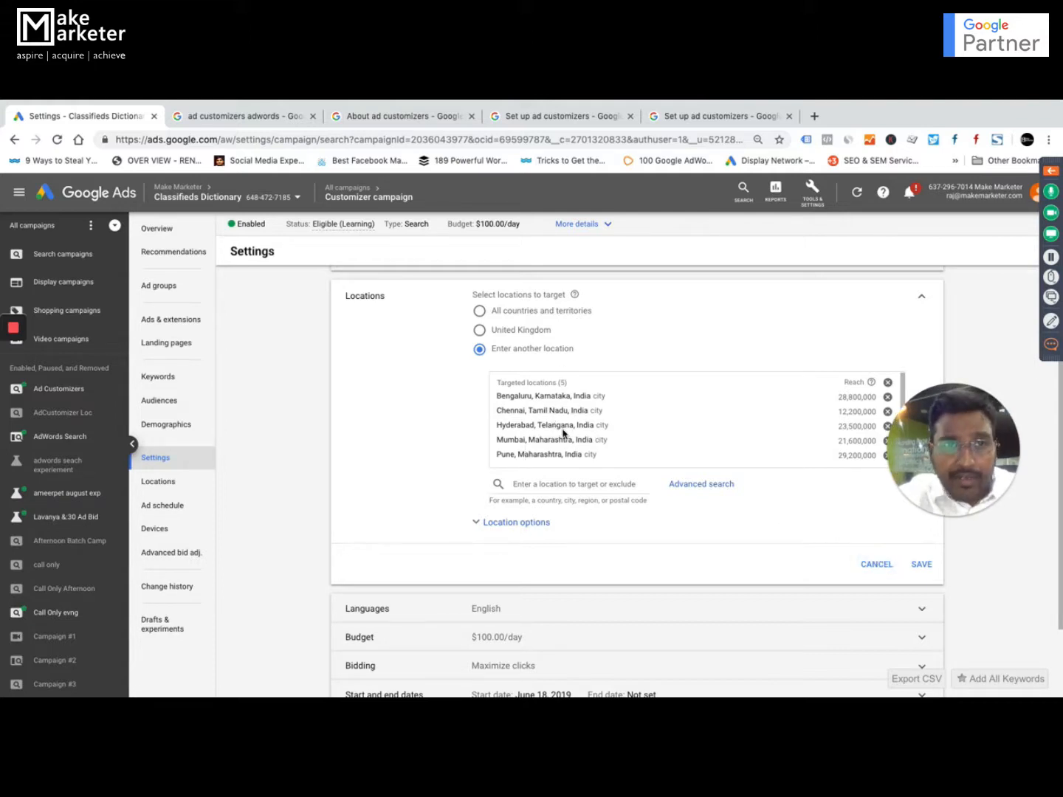
click(869, 567)
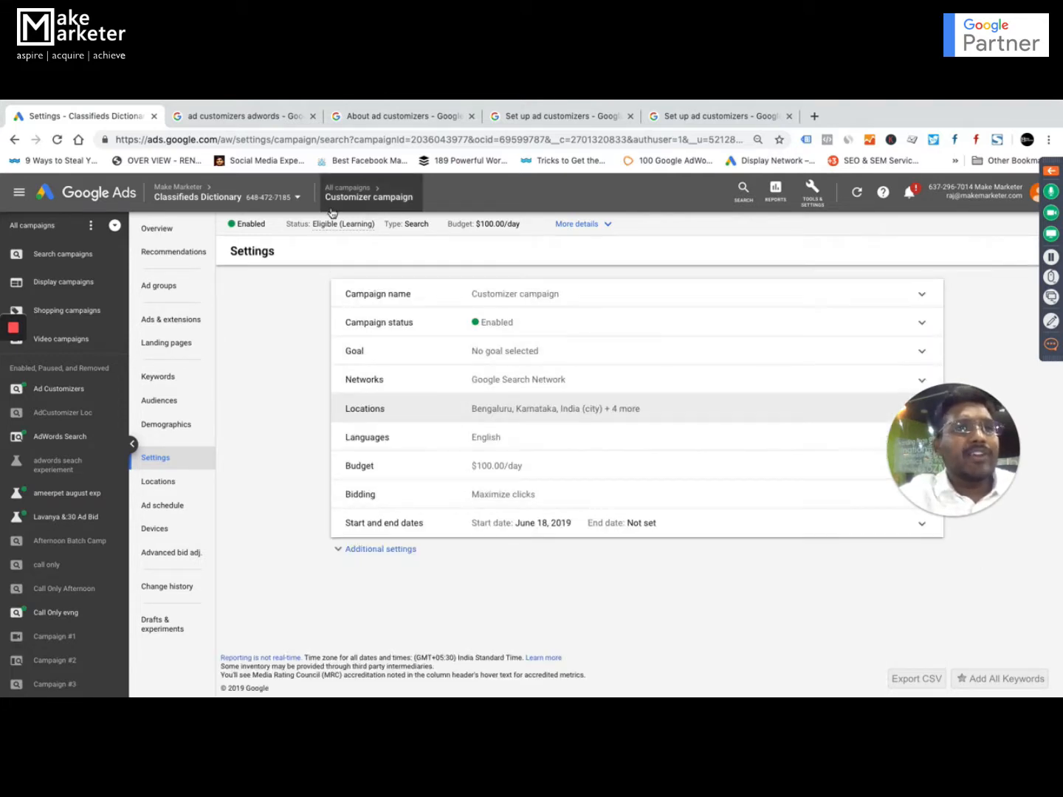
Open Ad group 1 of the Customizer campaign and start a new text ad in it.
click(156, 288)
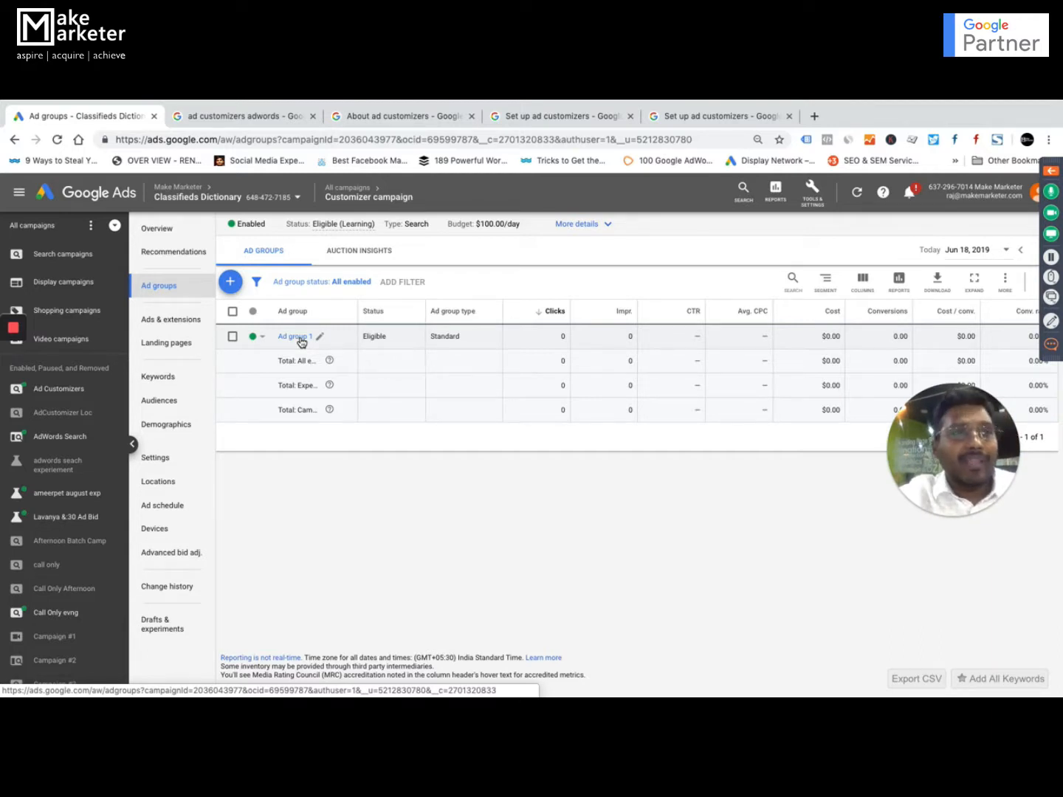
click(294, 336)
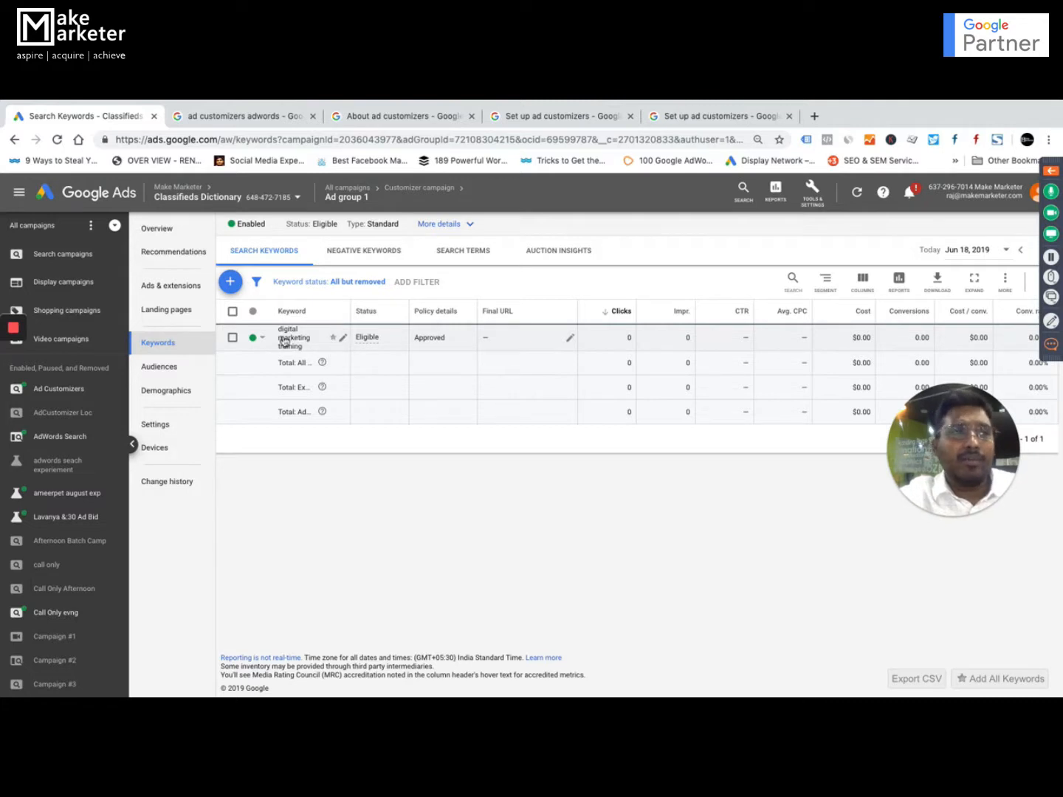
click(169, 292)
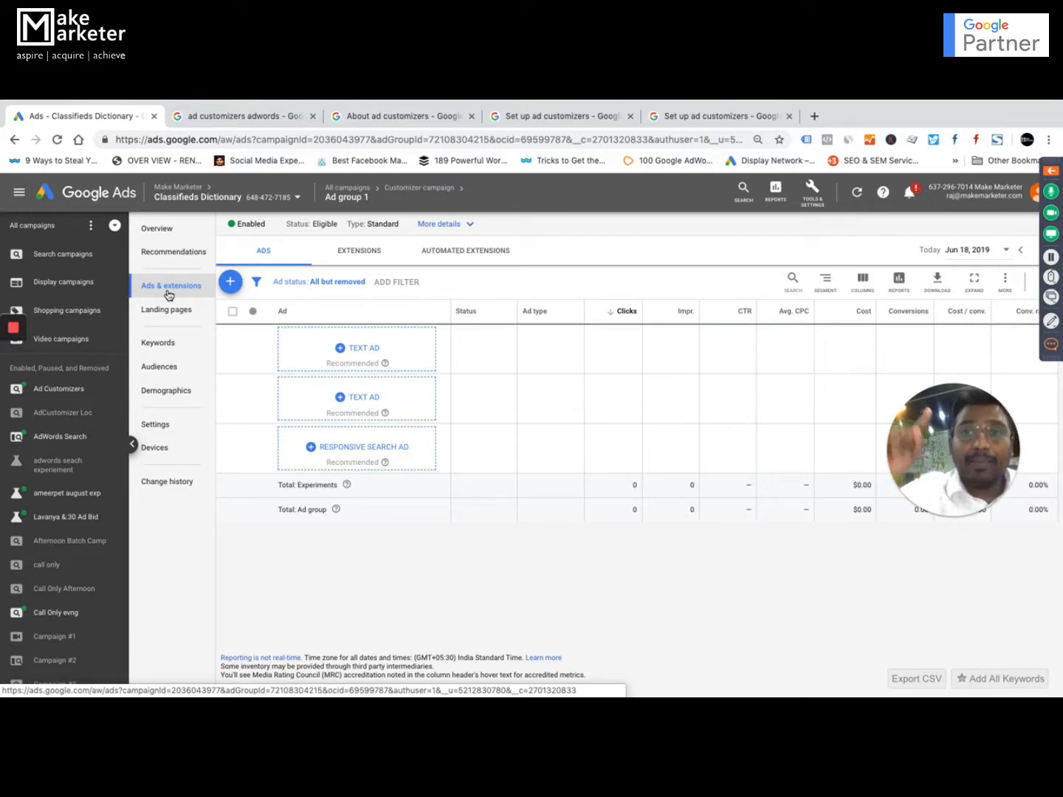
click(356, 349)
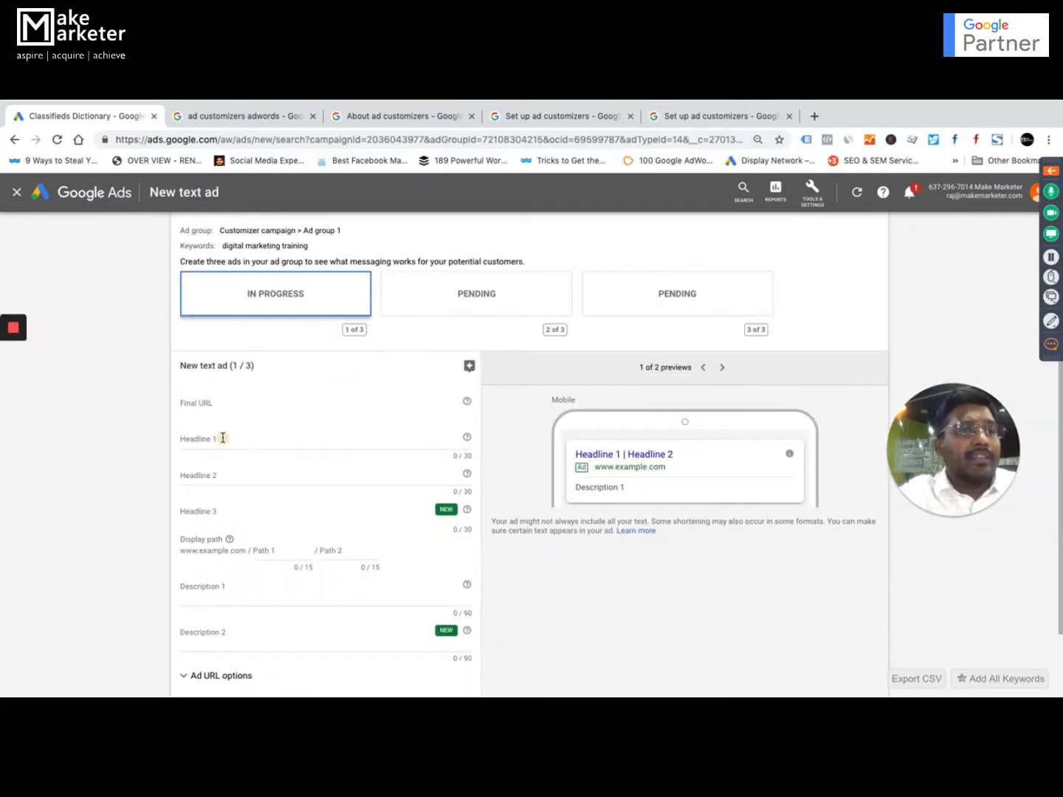
Enter "Digital Marketing Bootcamp" as Headline 1 of the new text ad.
click(222, 438)
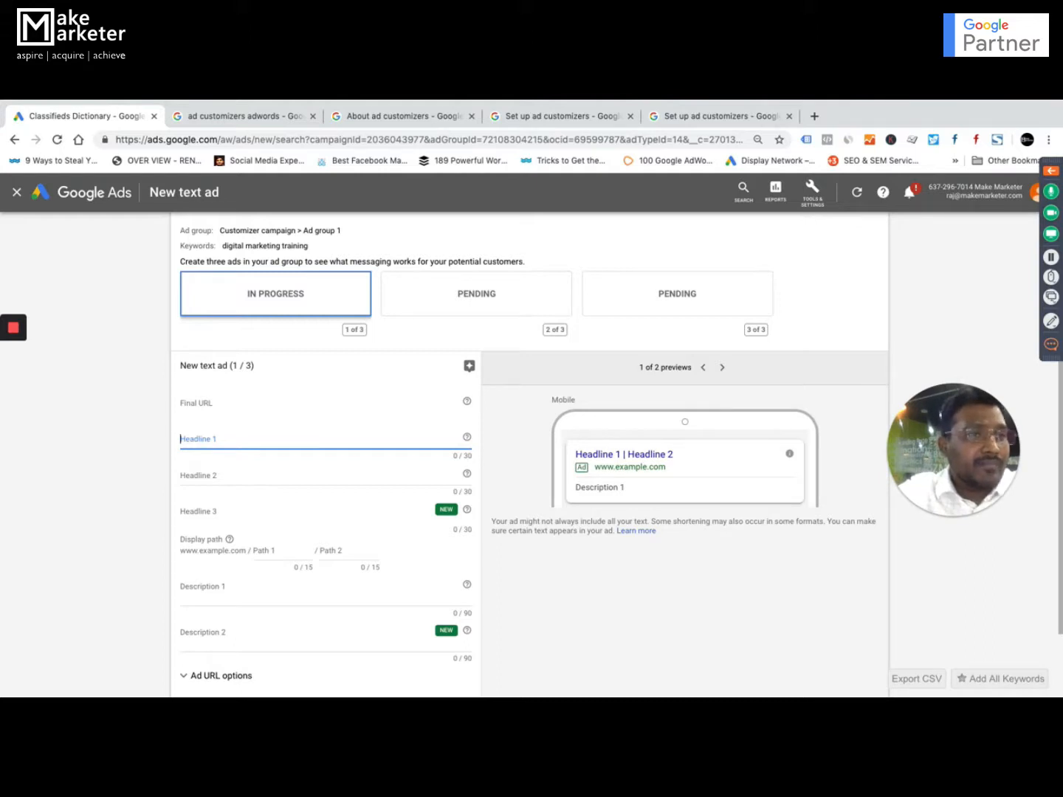
click(222, 443)
text(Digital m)
key(BackSpace)
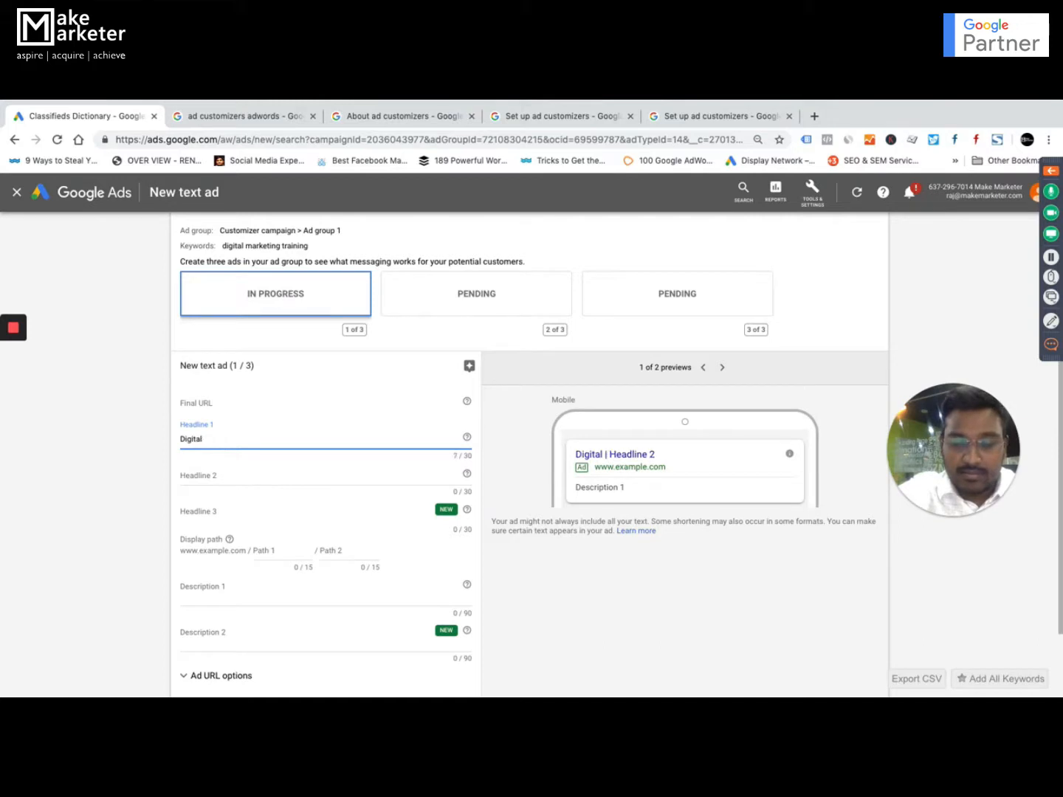
text(Marke)
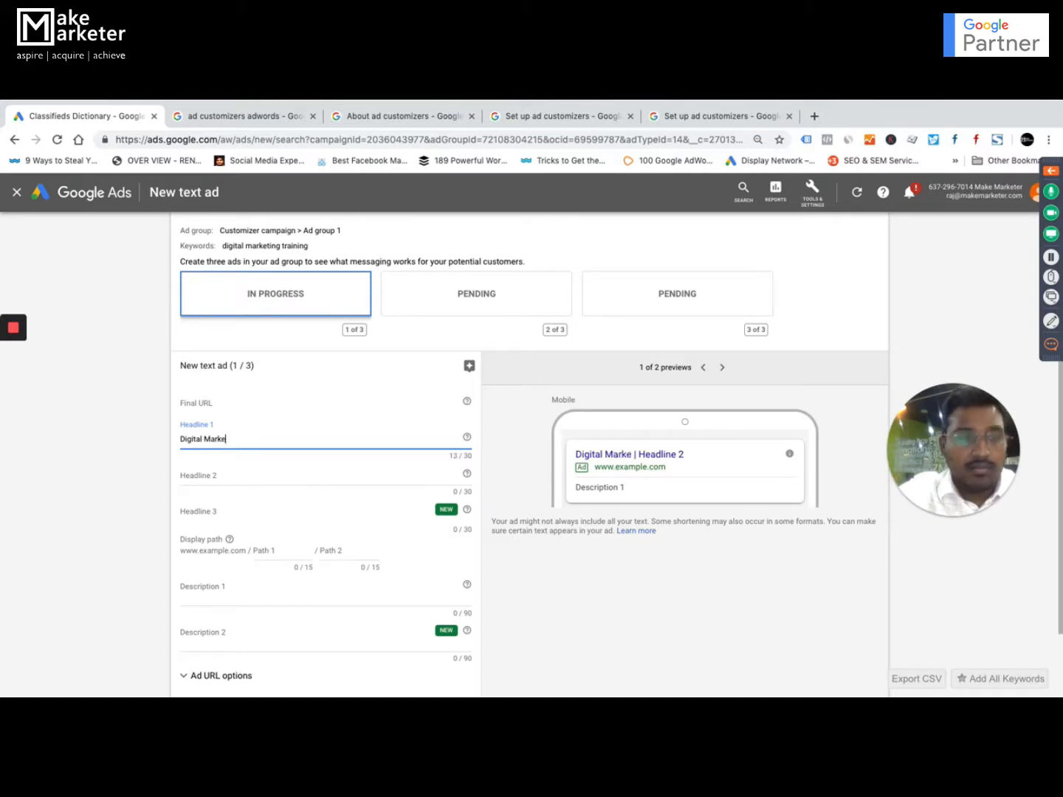
text(ting )
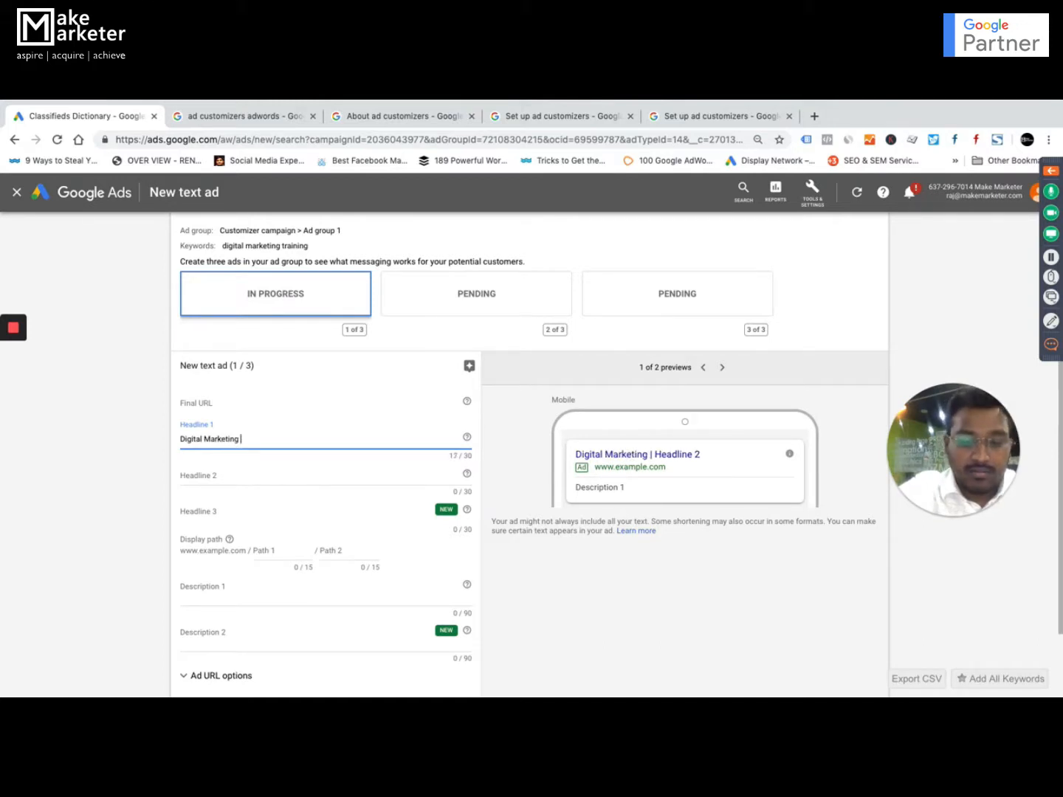
text(Bootcamp)
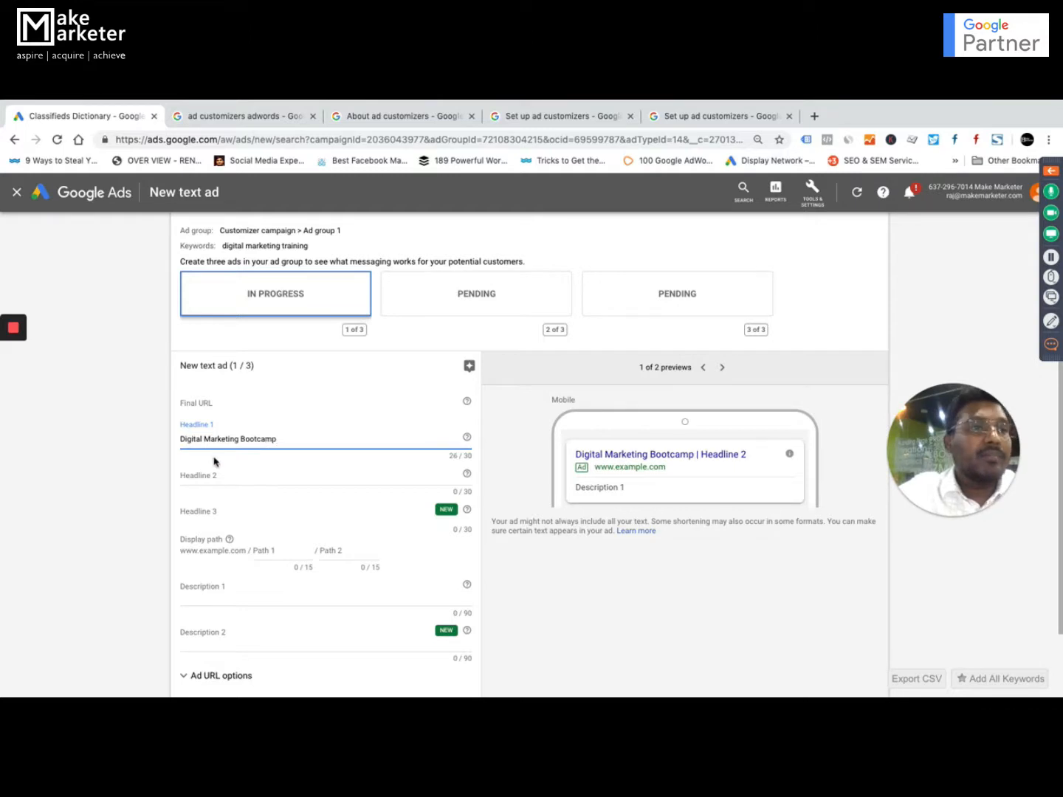
Enter "New Cohort Starts on July 17th." as Headline 2 of the text ad.
click(233, 475)
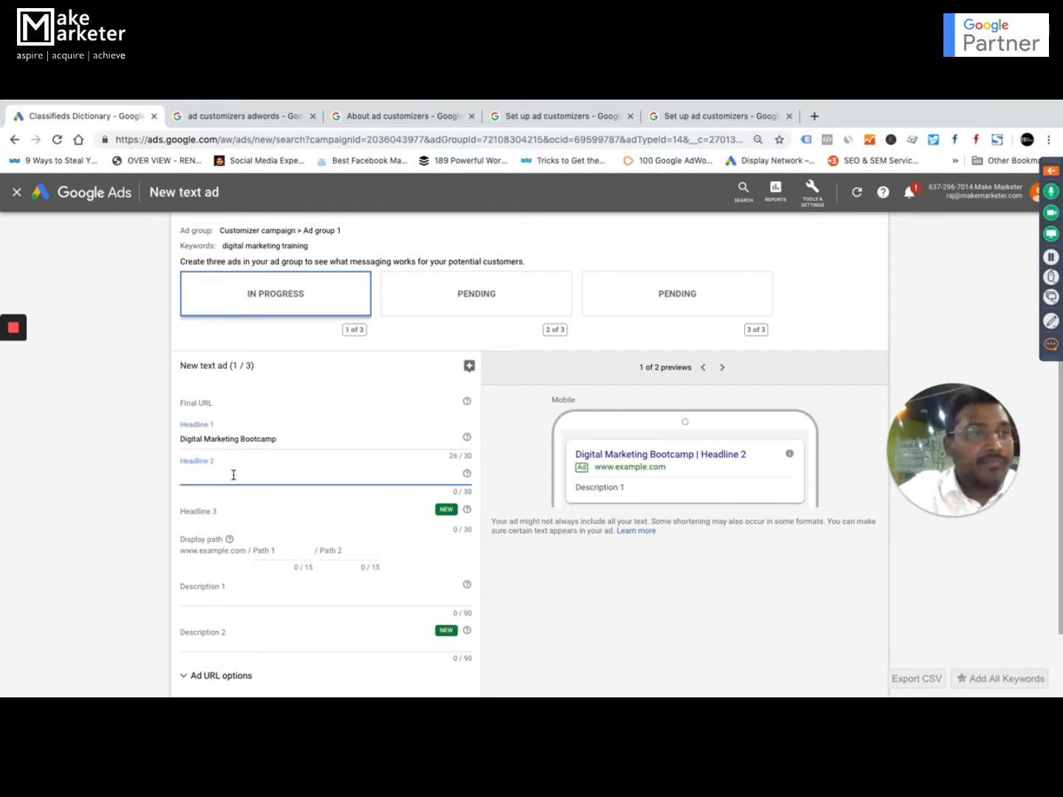
text(New Cohort tarts)
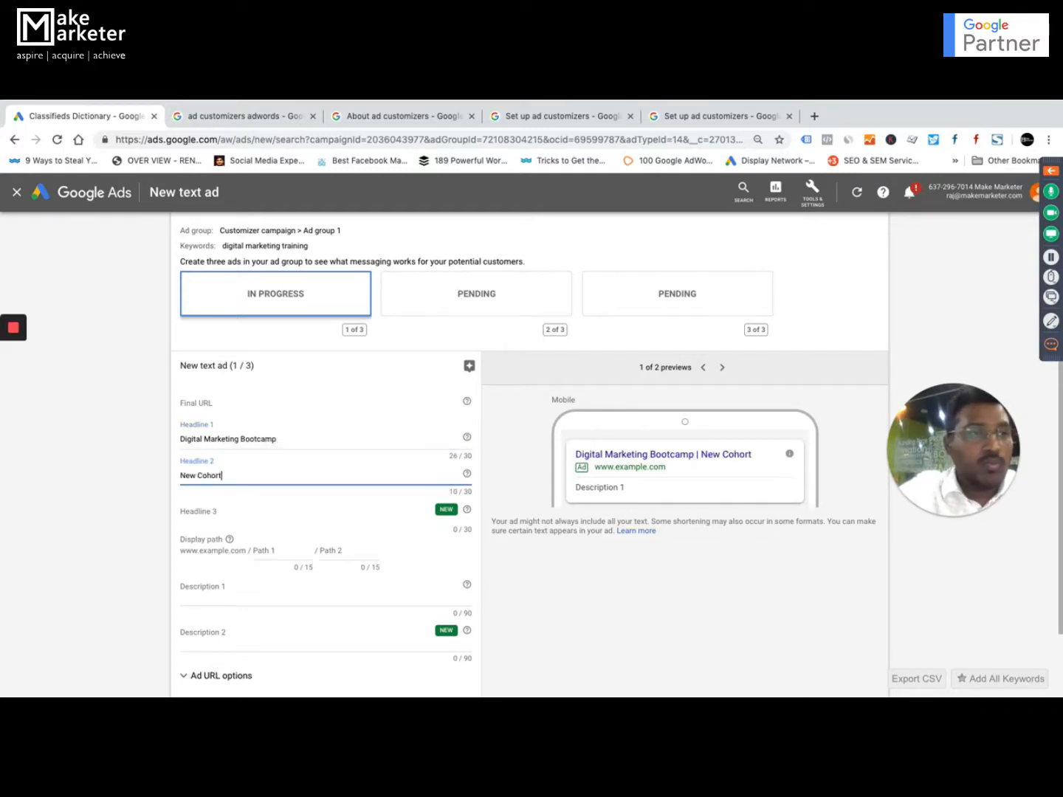
key(BackSpace)
key(BackSpace)
key(BackSpace)
key(BackSpace)
text(S)
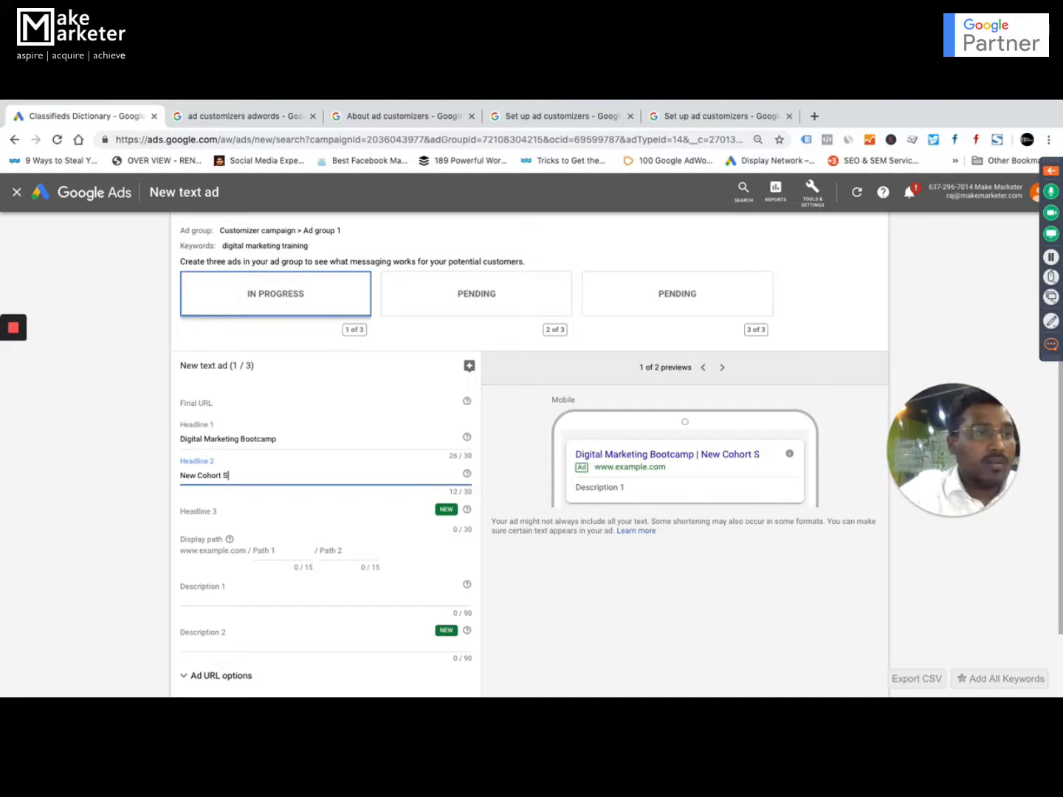
text(Tarts)
key(BackSpace)
key(BackSpace)
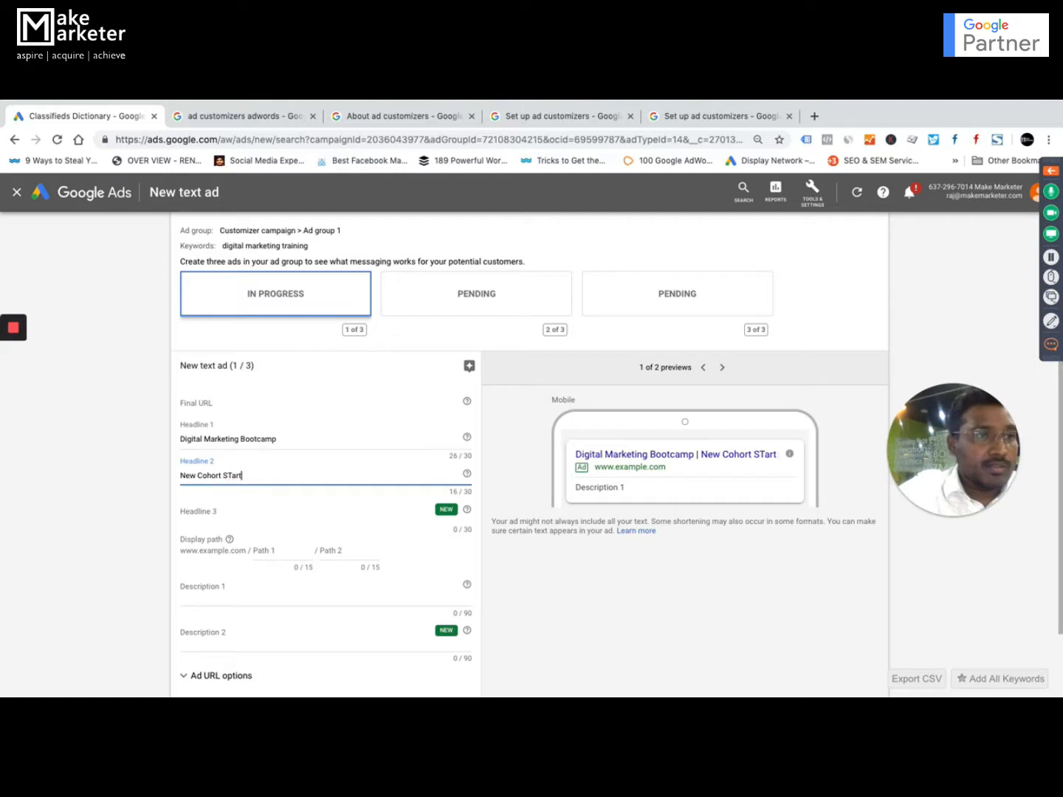
key(BackSpace)
key(BackSpace)
key(BackSpace)
text(tarts)
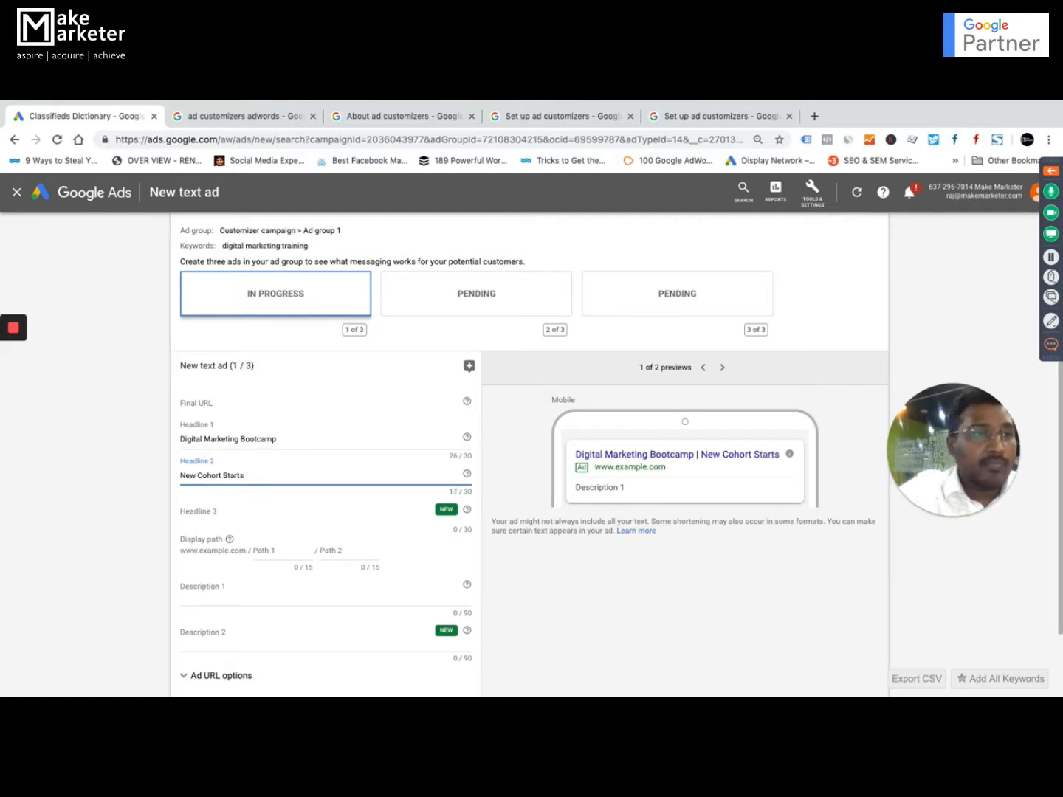
text( on July 17th.)
key(BackSpace)
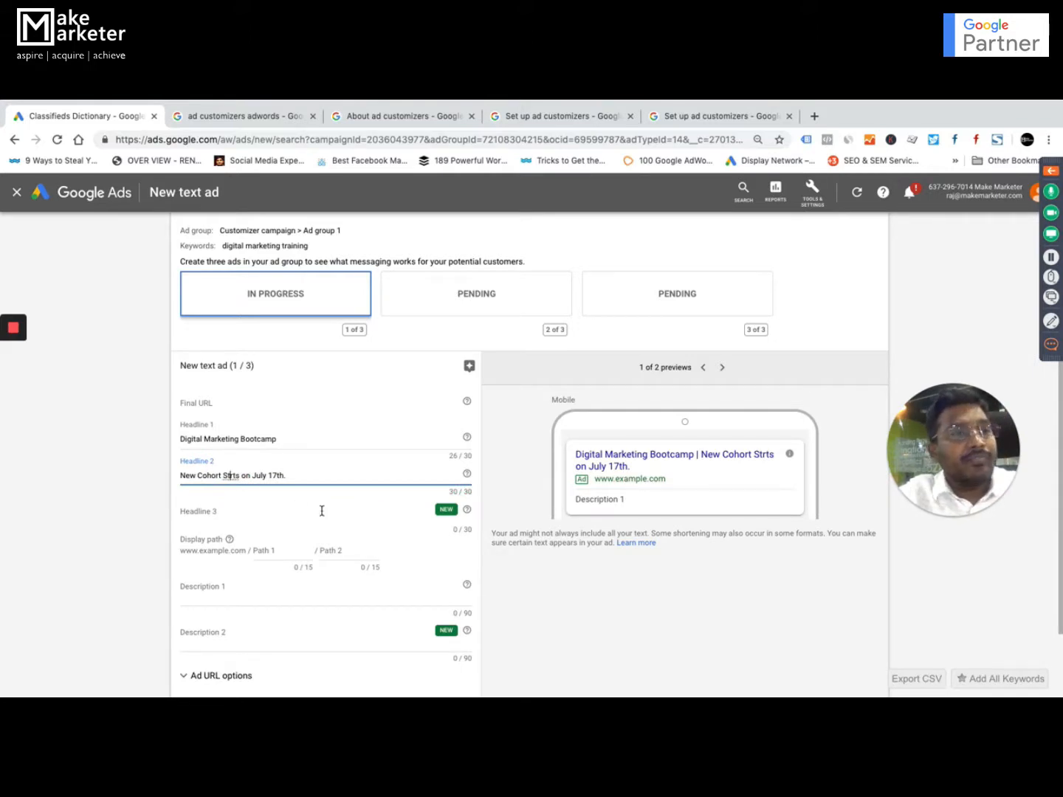
text(a)
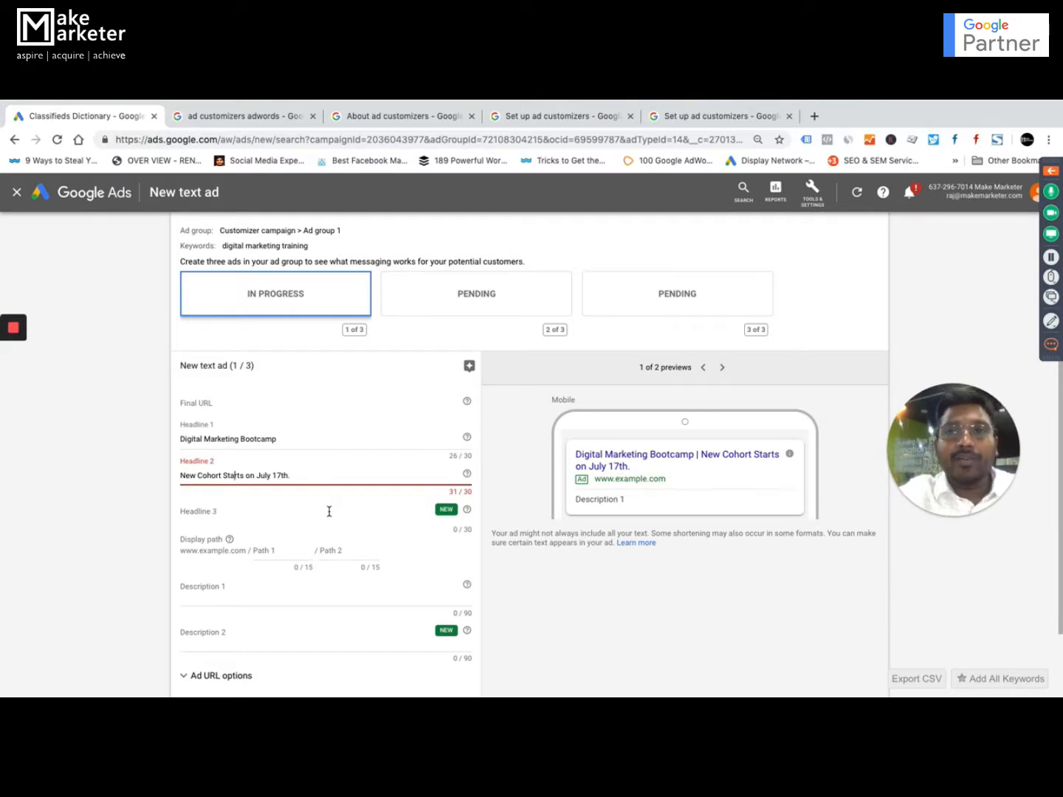
drag(295, 475, 267, 478)
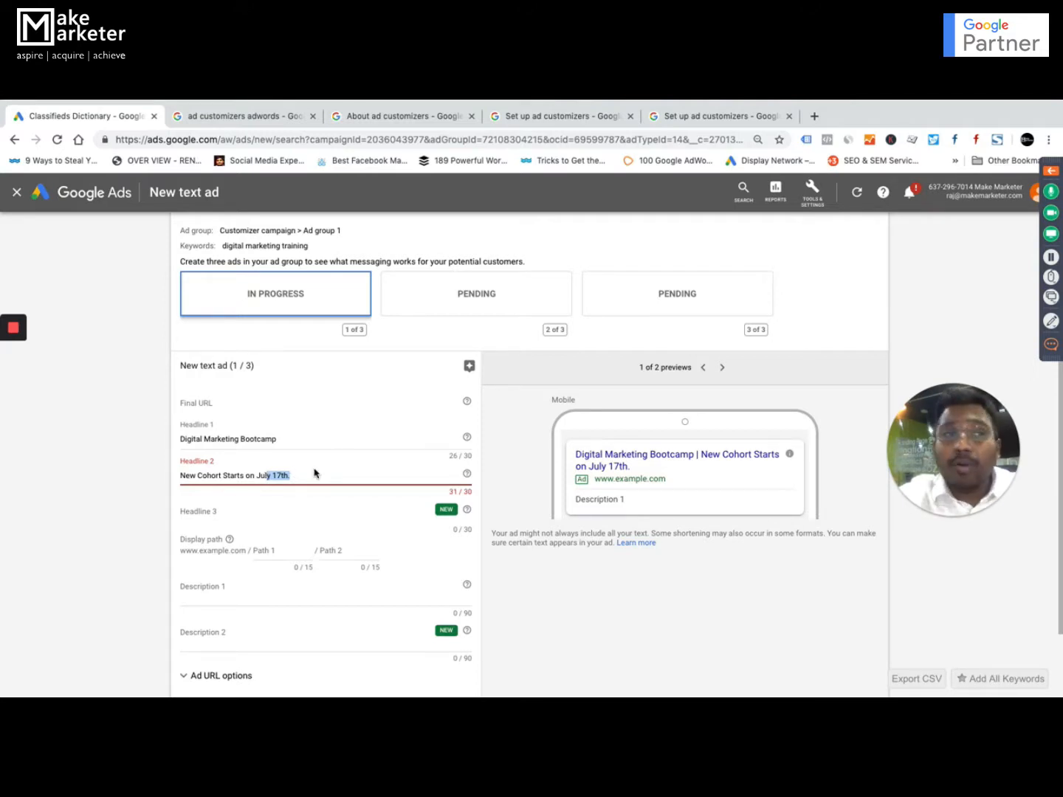
click(299, 477)
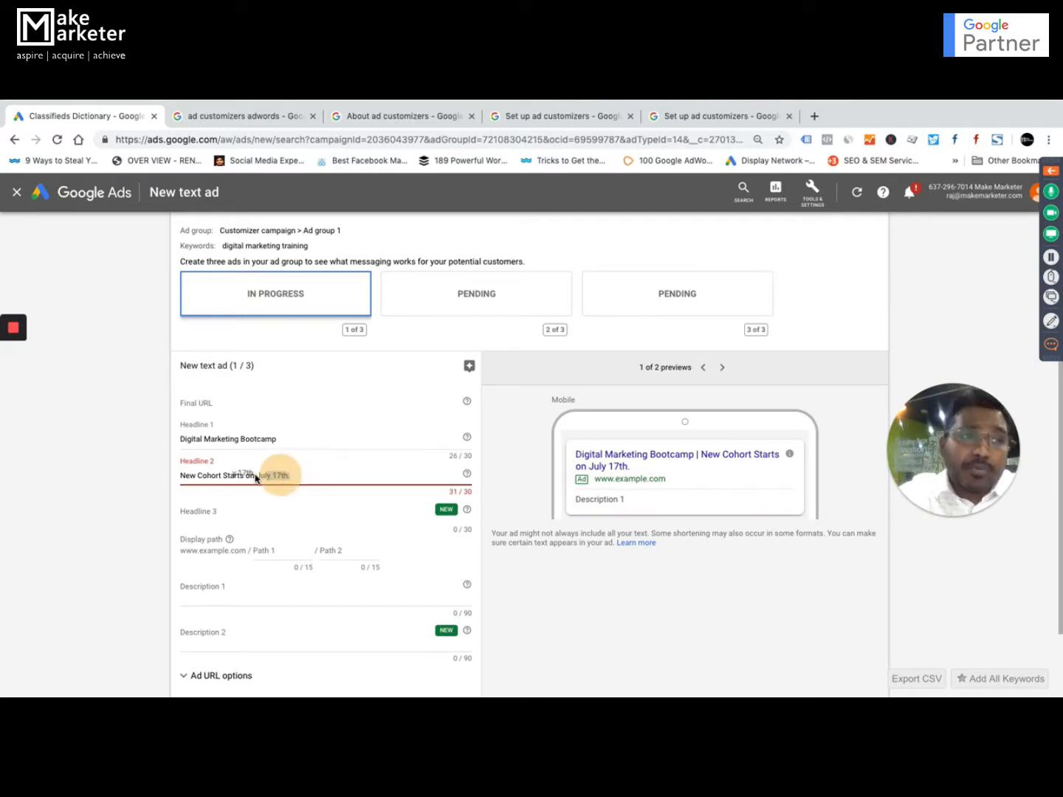
drag(228, 475, 226, 475)
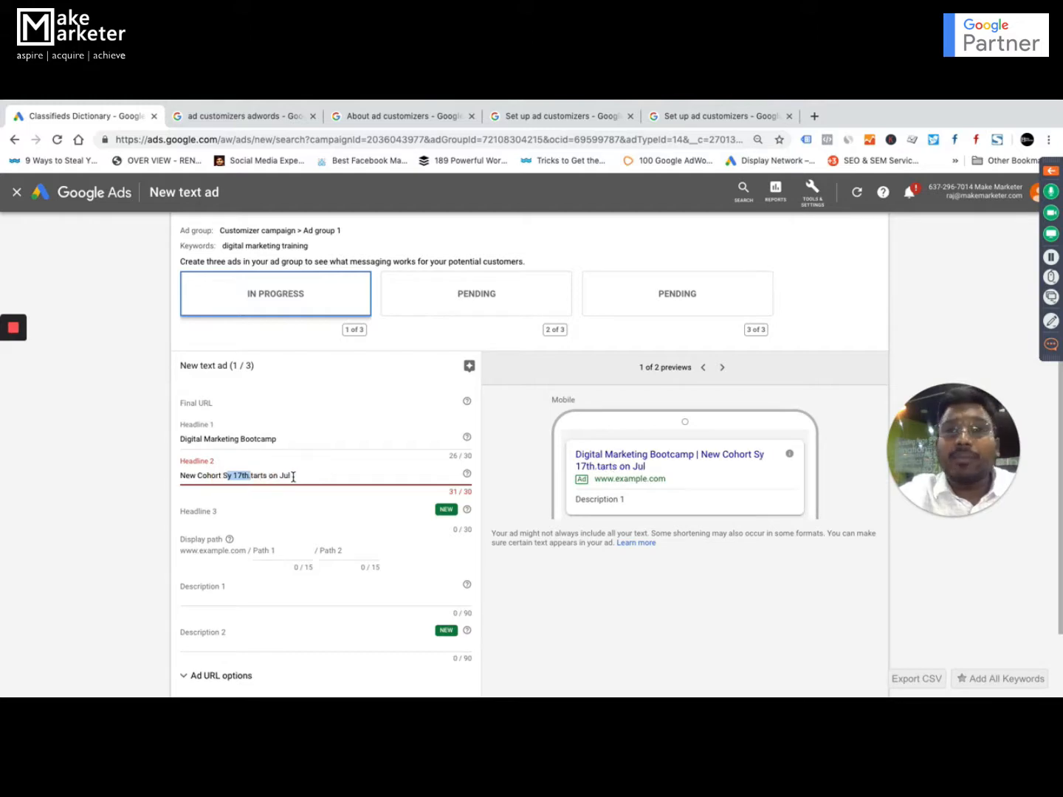
click(294, 478)
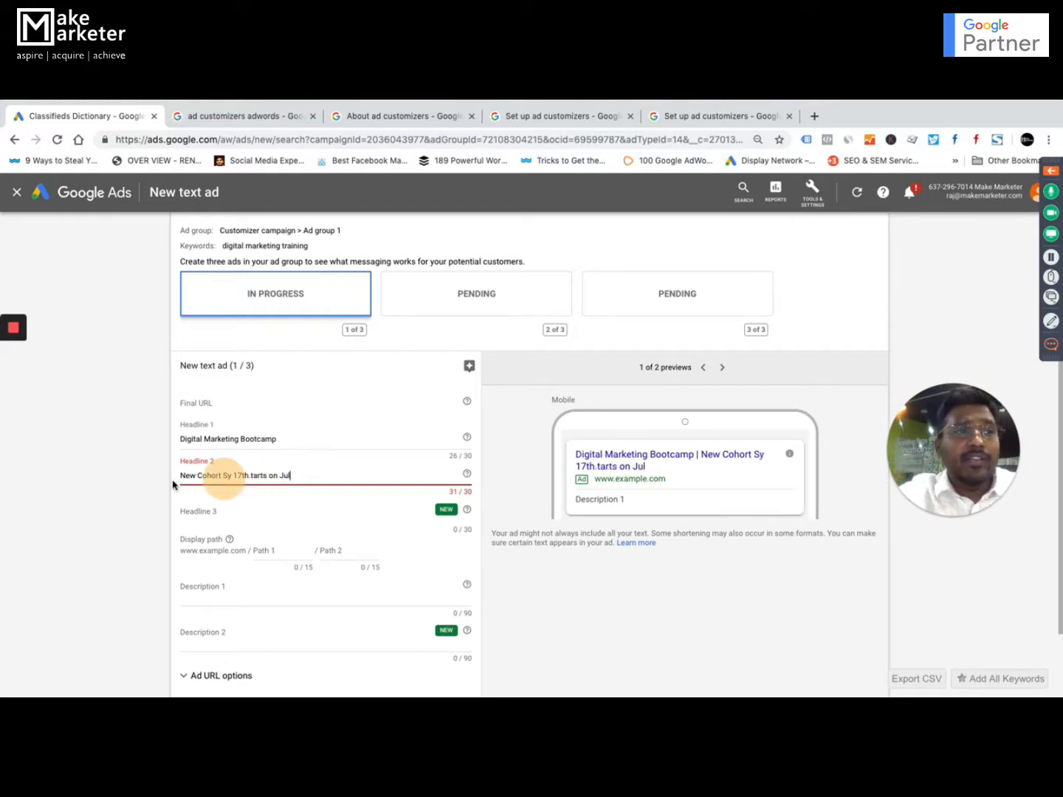
scroll(462, 498, down, 1)
Switch to the Camp1customizer_Countdown workbook in Excel and examine the Headline1 entries for each city and the Target Location column header.
key(ctrl+Up)
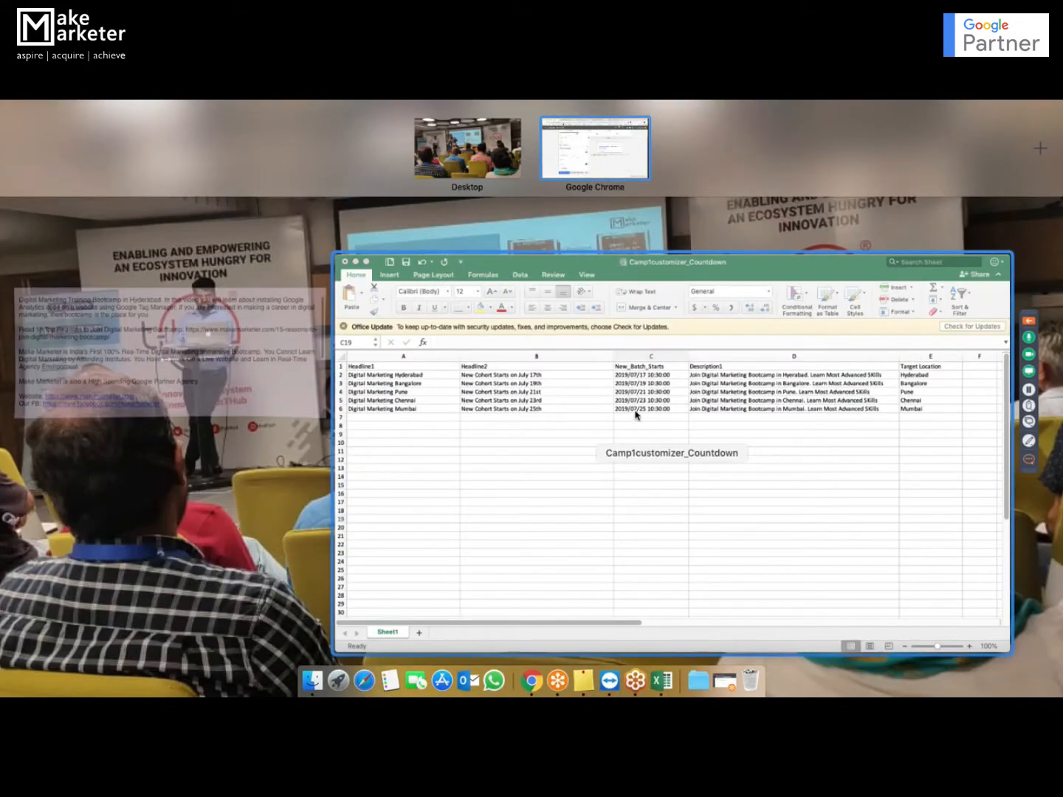
click(628, 424)
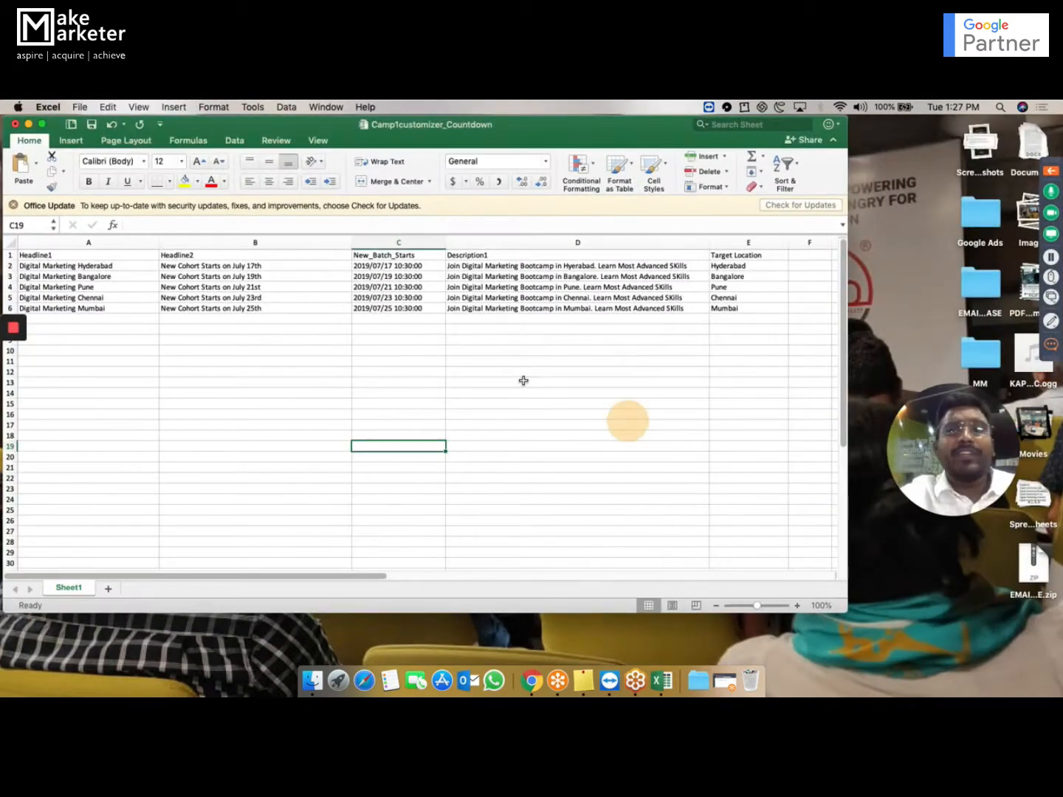
click(60, 255)
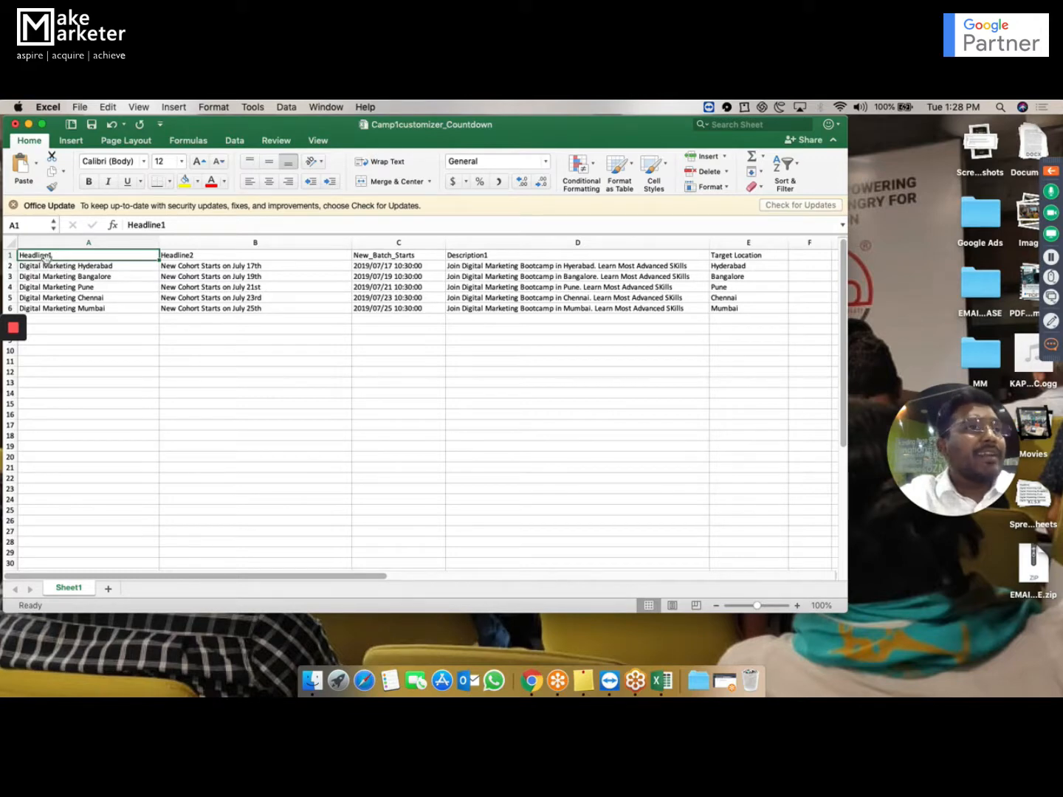
click(115, 266)
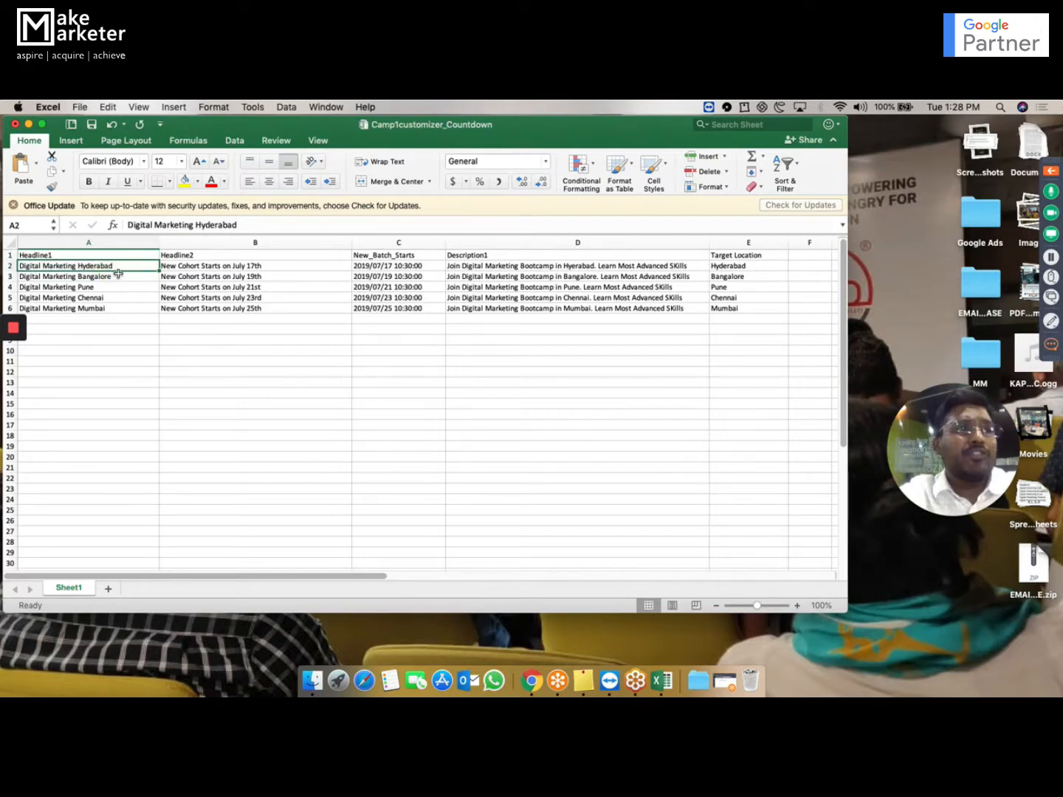
click(114, 275)
click(110, 288)
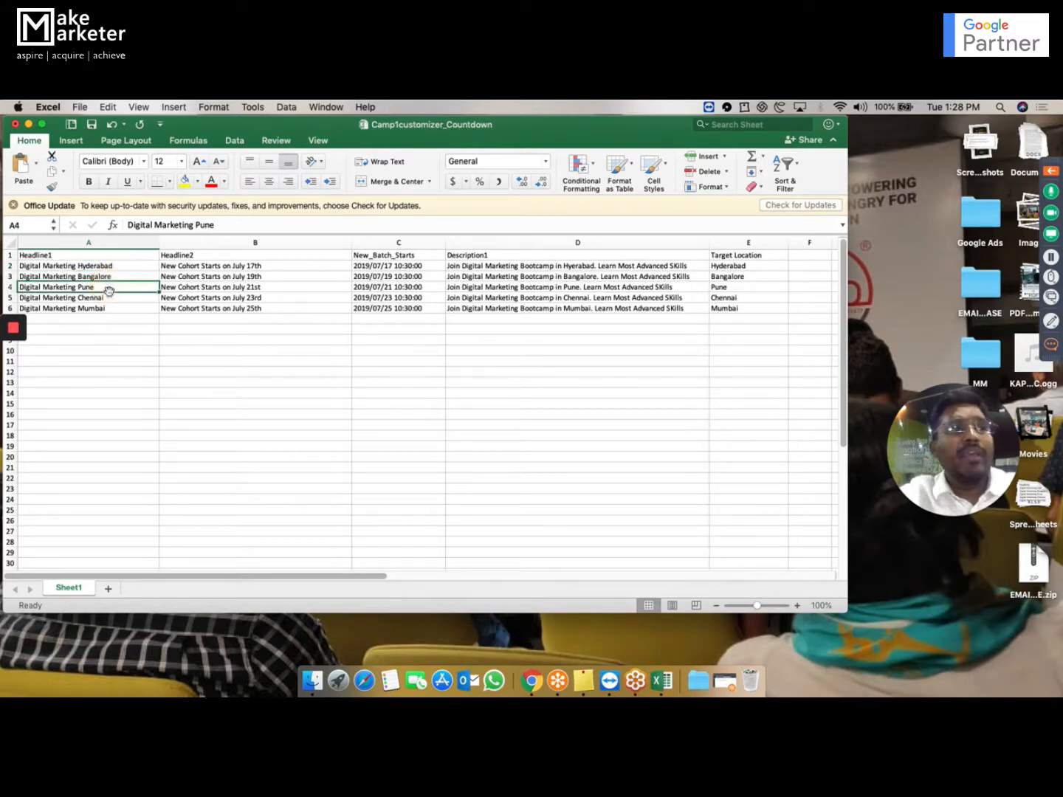
click(110, 298)
click(113, 267)
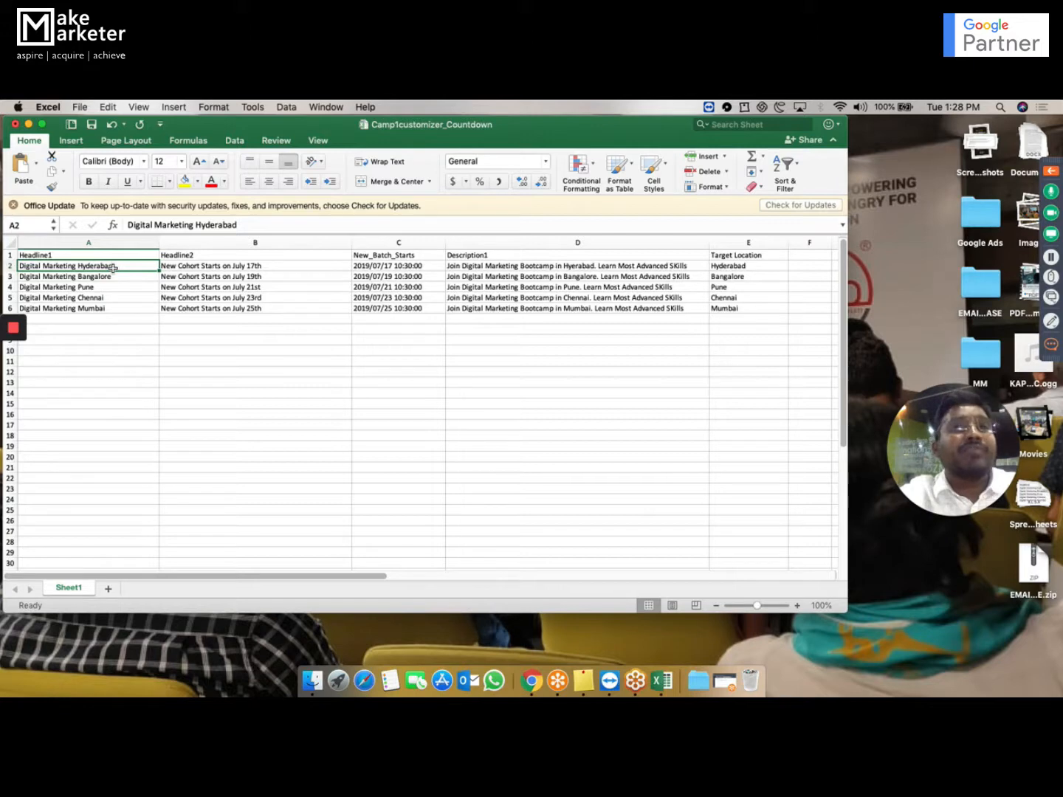
click(731, 256)
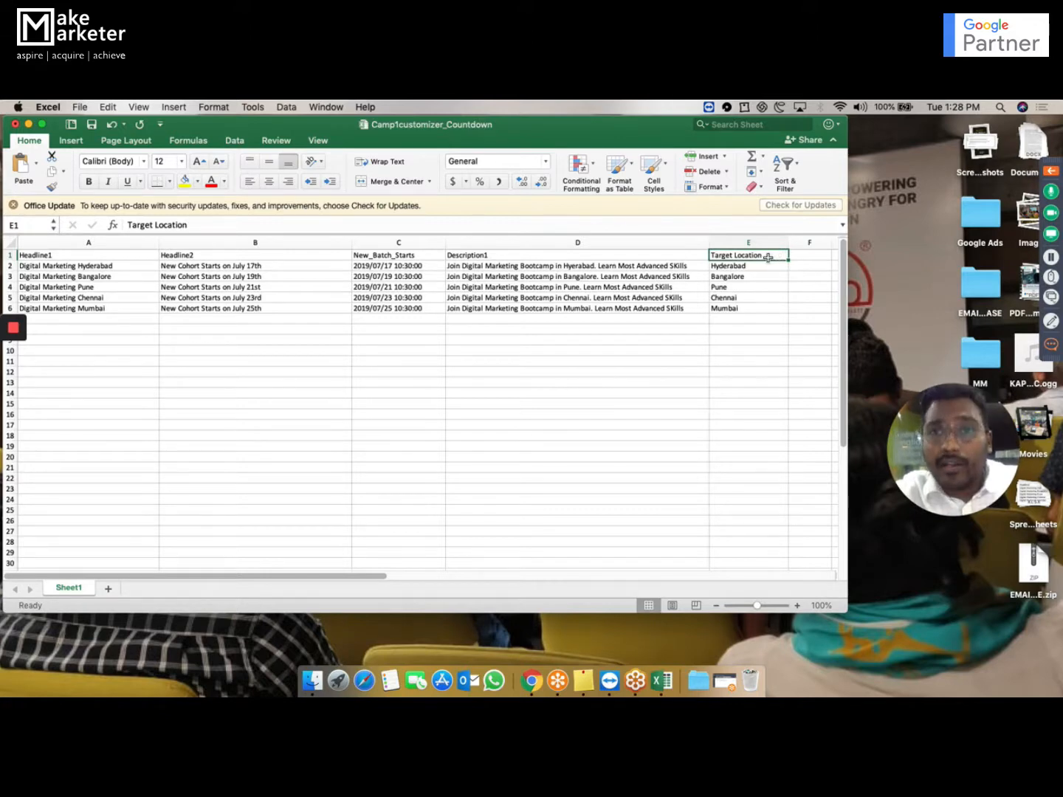
Compare the Hyderabad, Bangalore and Pune entries under Target Location with the matching Headline1 texts in the workbook.
click(761, 256)
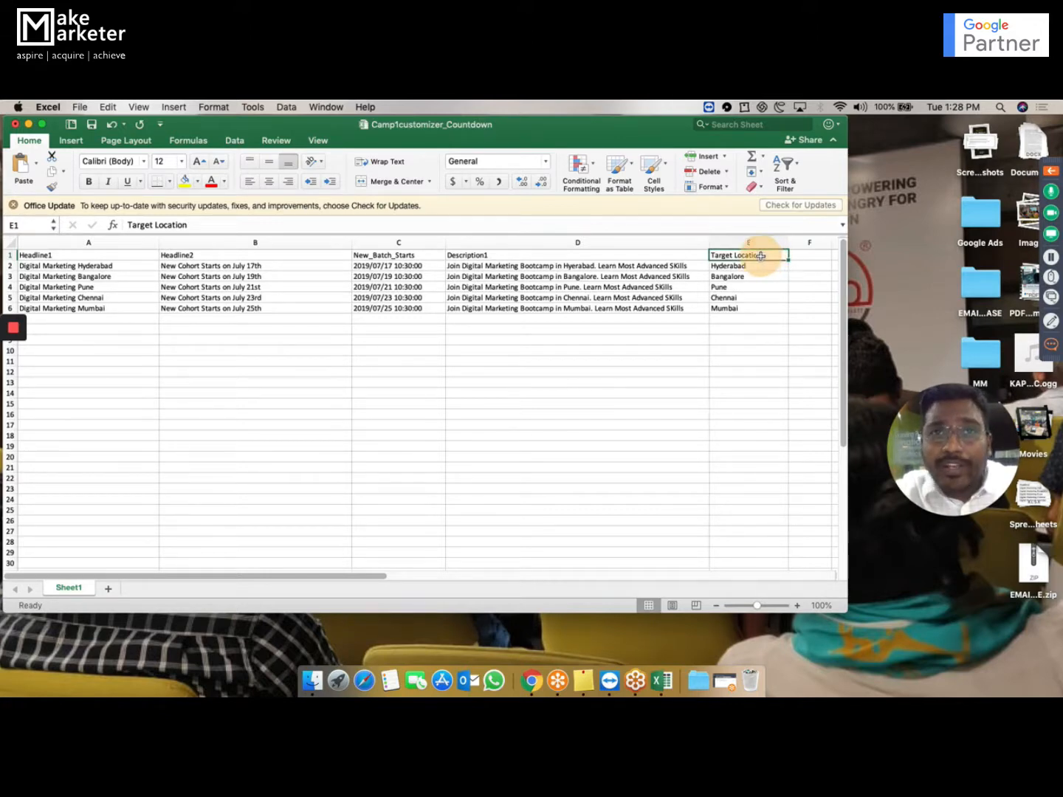
click(737, 267)
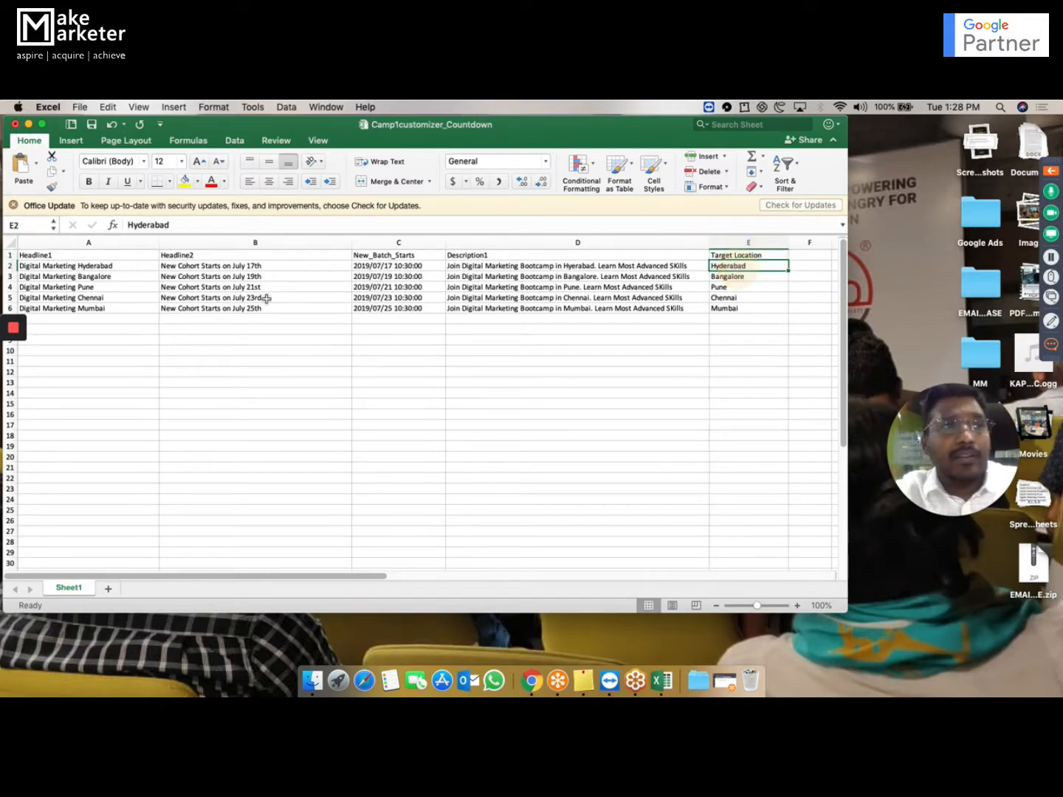
click(101, 262)
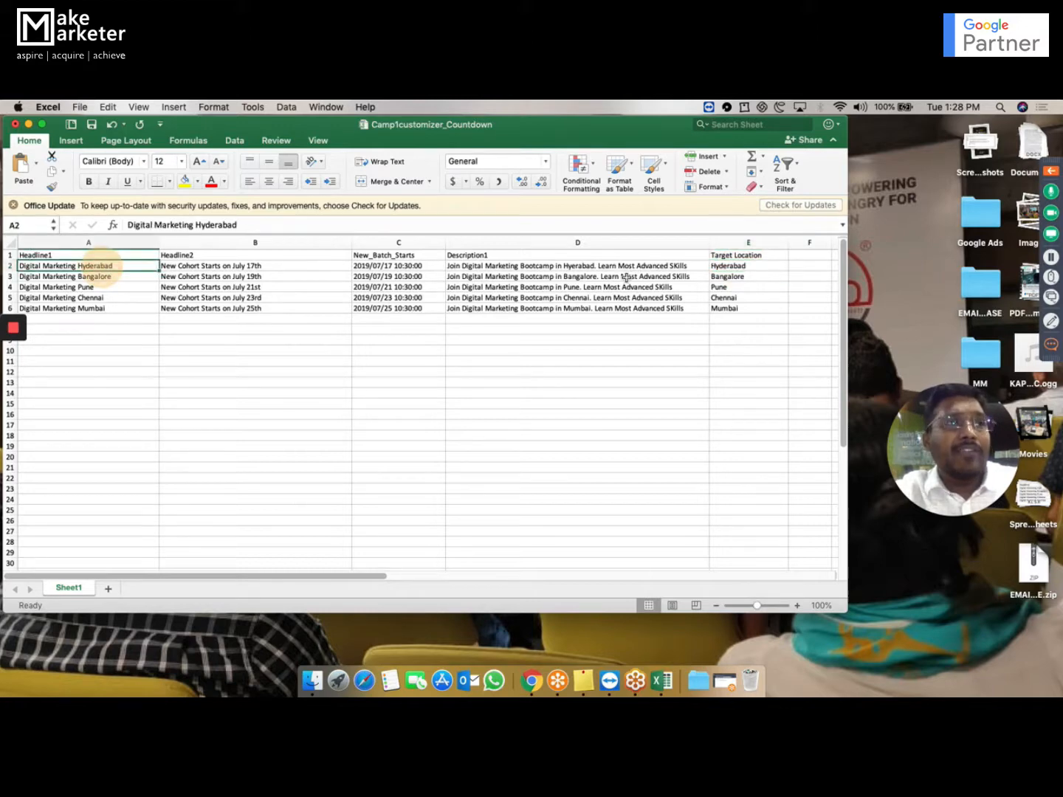
click(754, 276)
click(119, 276)
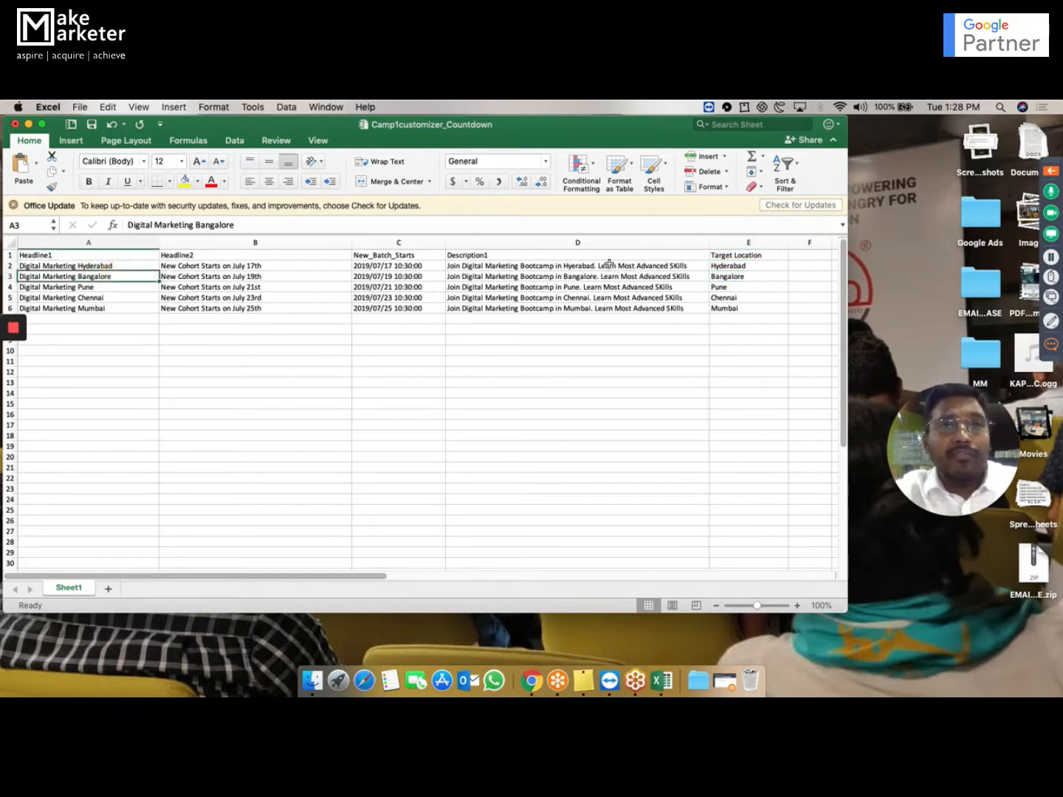
click(744, 289)
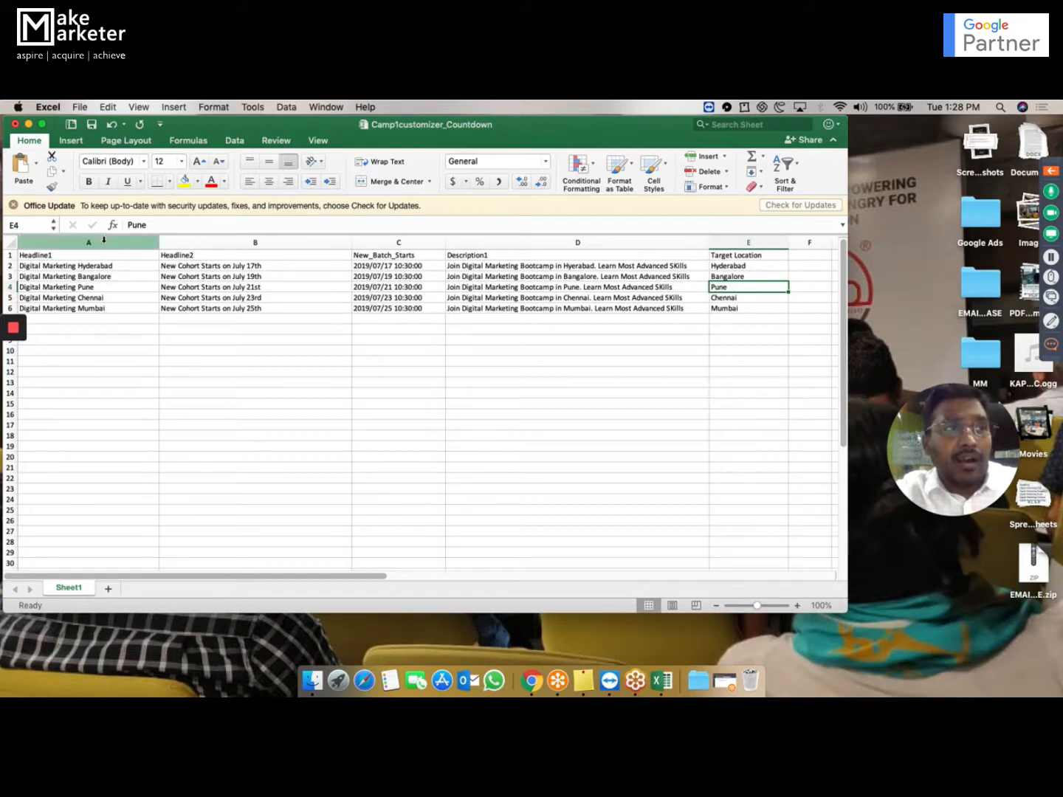
Examine the Headline1, Headline2, Target Location and Description1 columns, and select the whole New_Batch_Starts column for review.
click(69, 255)
click(209, 259)
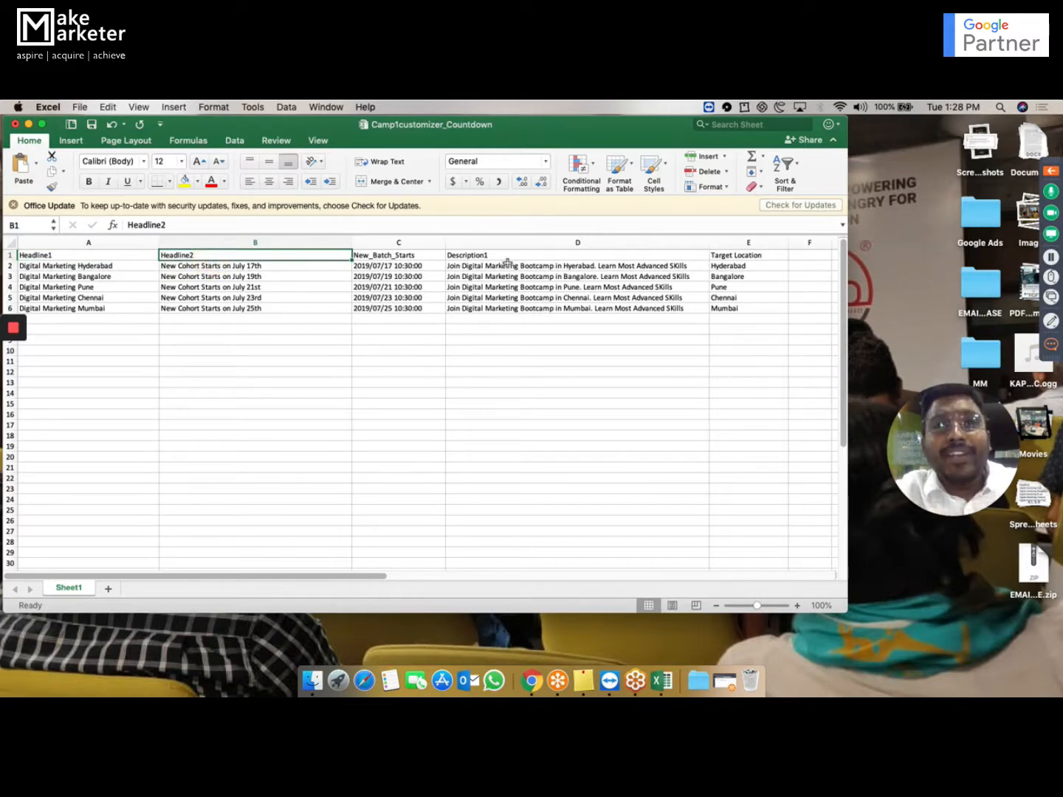
click(767, 256)
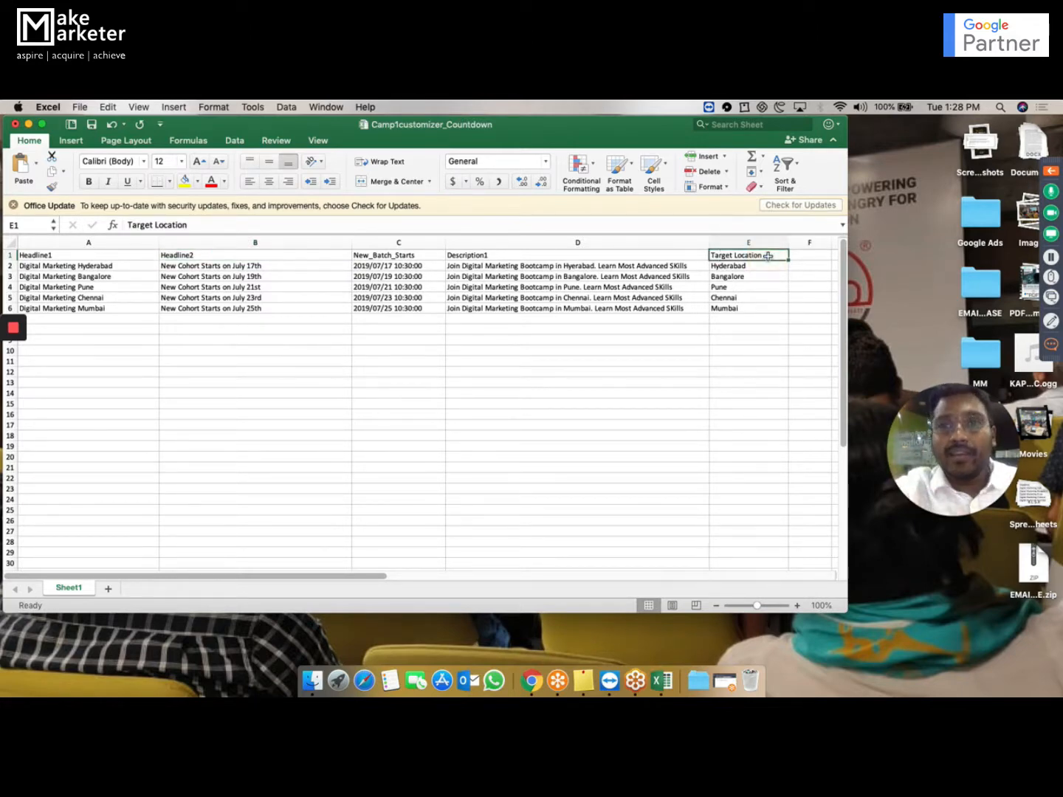
click(539, 276)
click(429, 336)
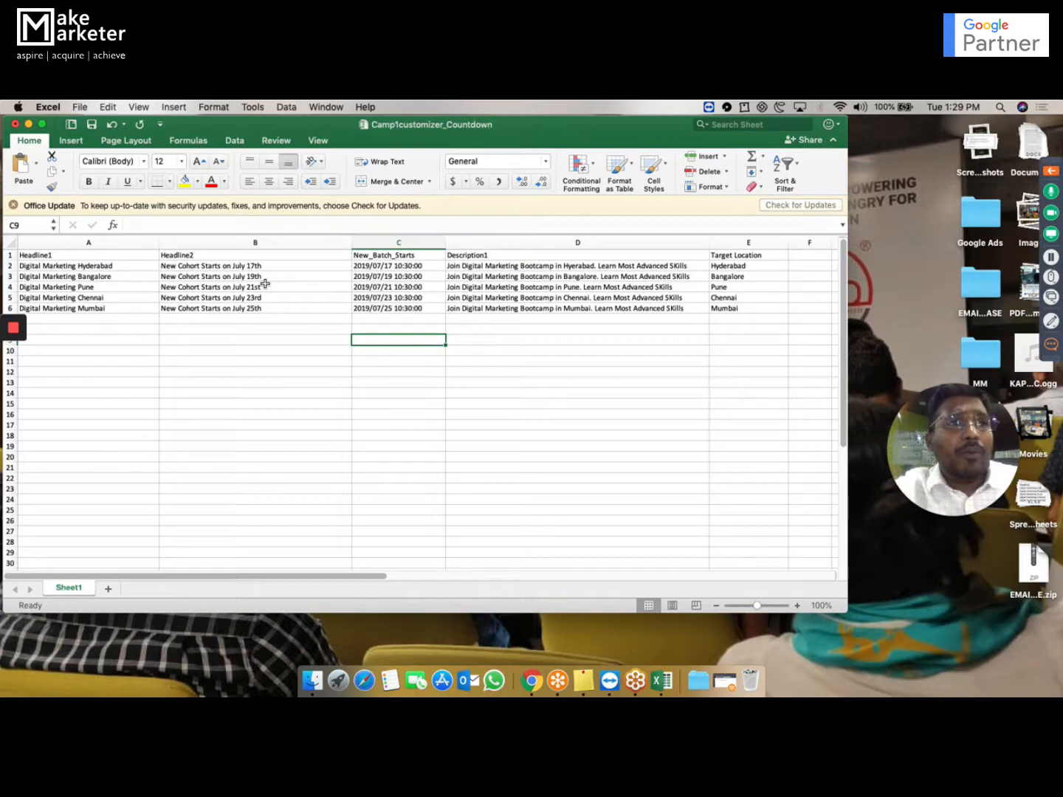
click(351, 255)
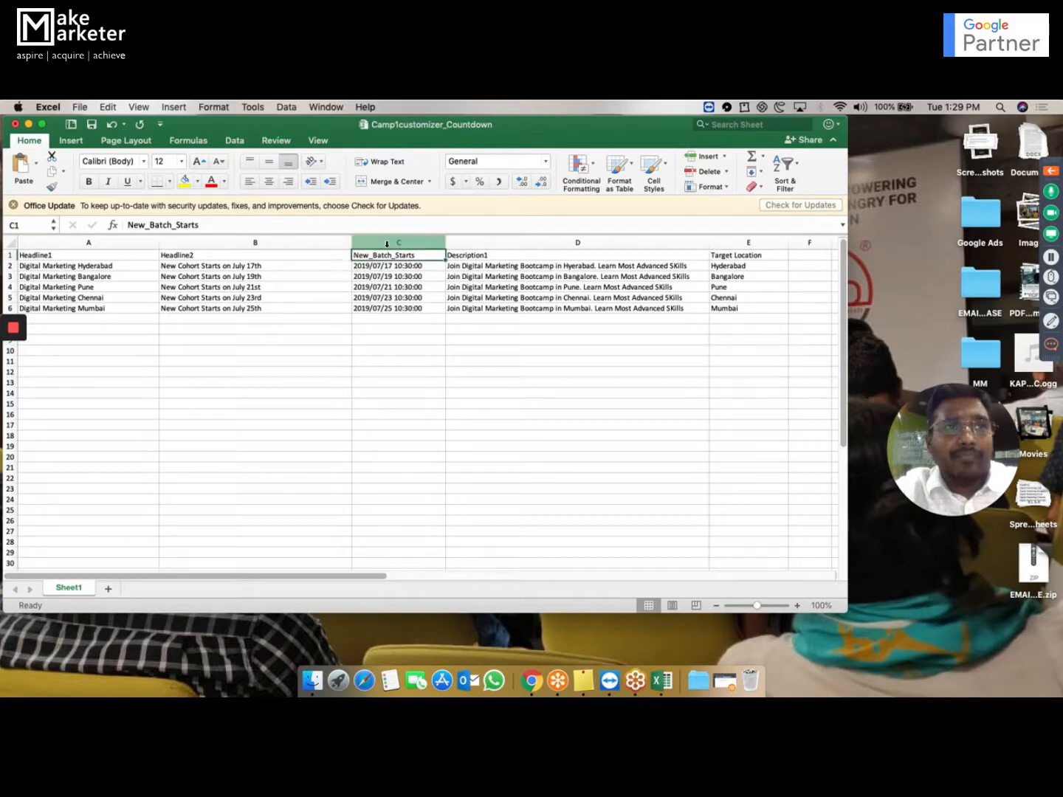
click(387, 242)
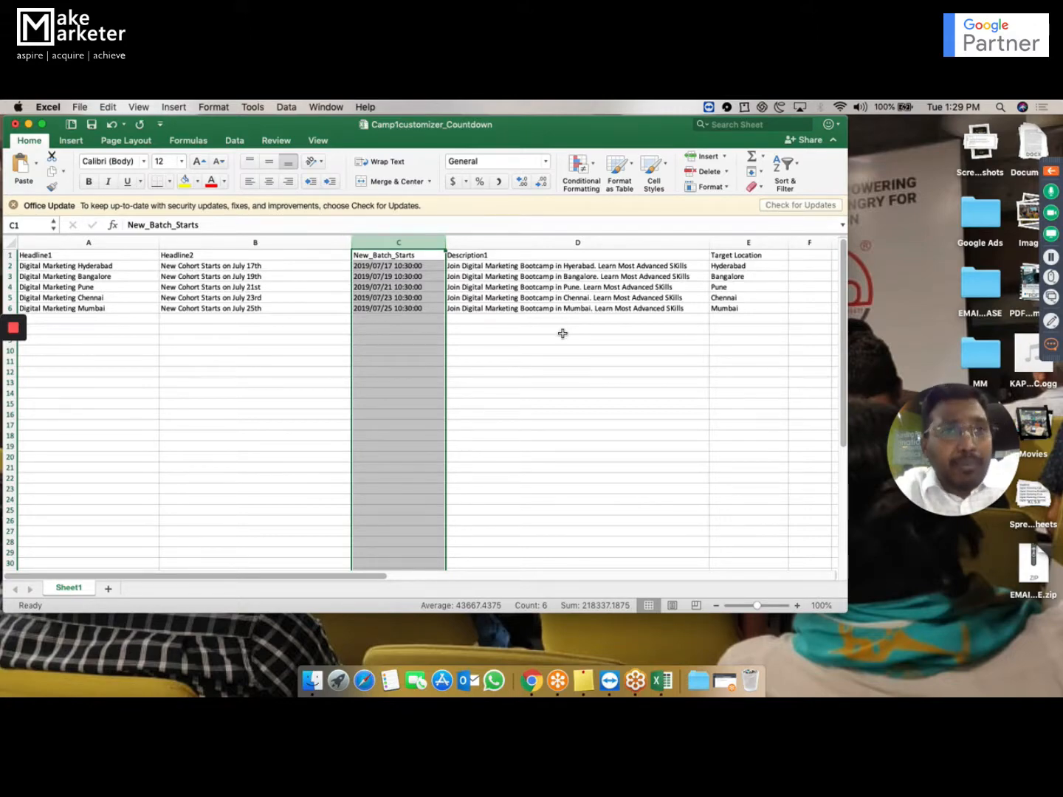
Switch back to Google Ads in Chrome and discard the unfinished new text ad.
key(ctrl+Up)
click(555, 141)
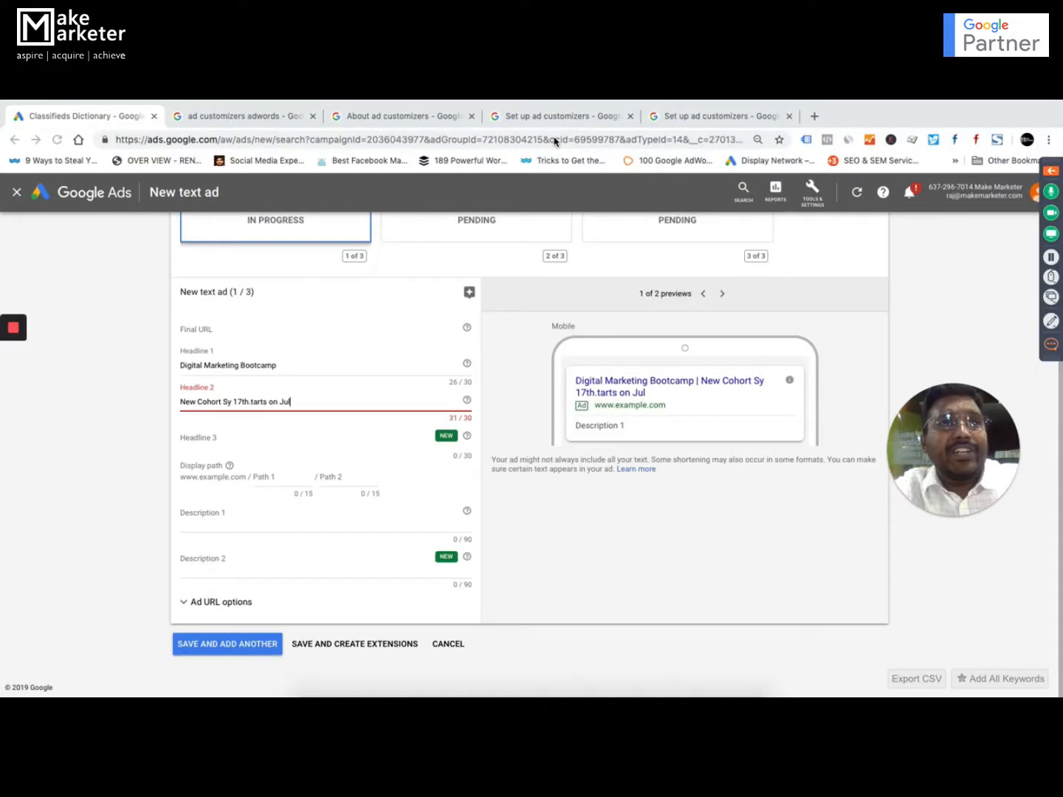
click(449, 644)
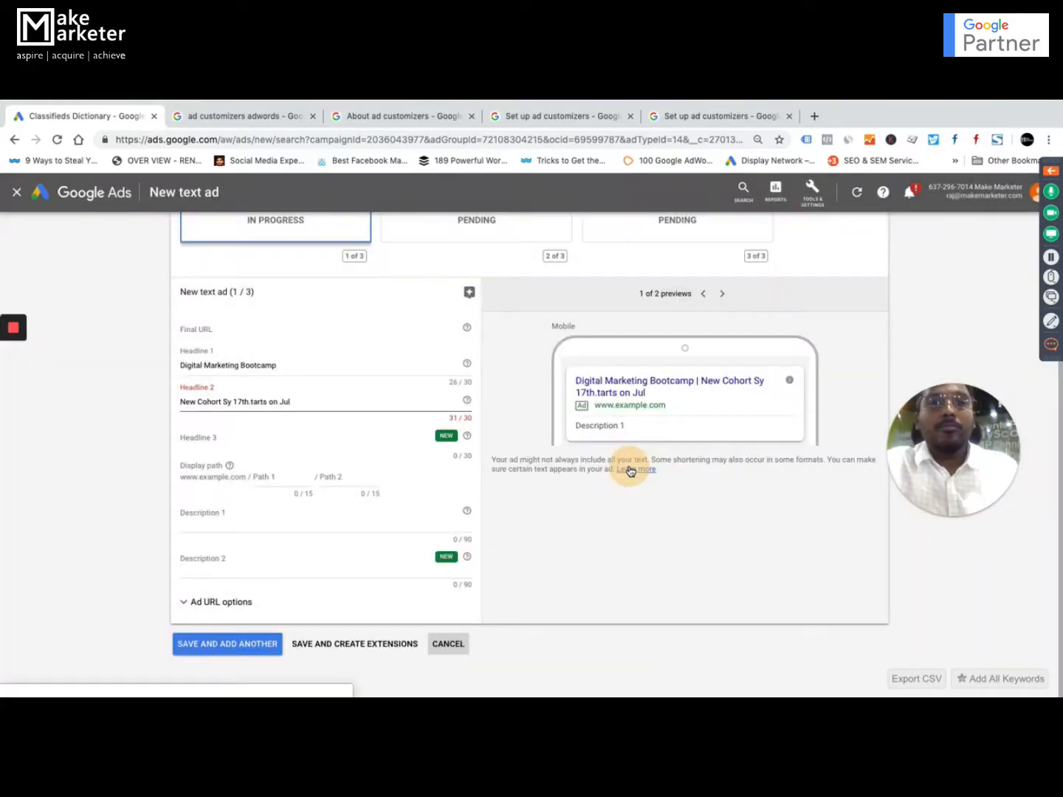
click(630, 469)
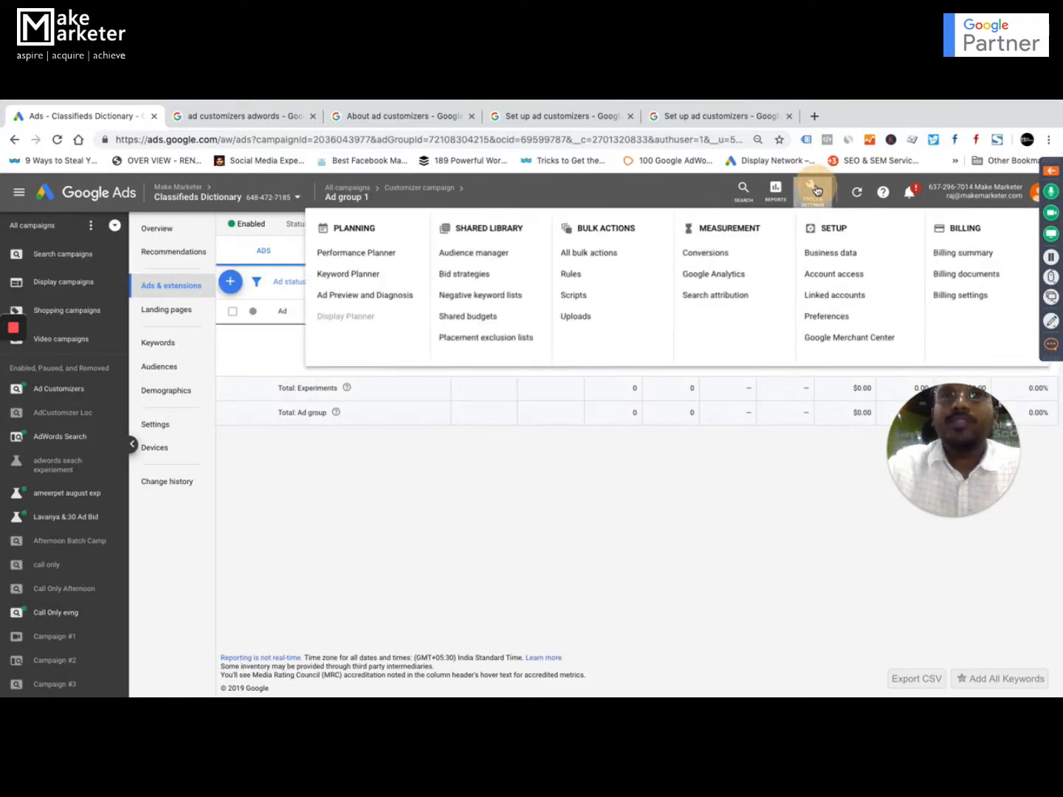
Open the customizer countdown feed in Business data, widen its New_Batch_Starts column and review the rows and target locations.
click(834, 252)
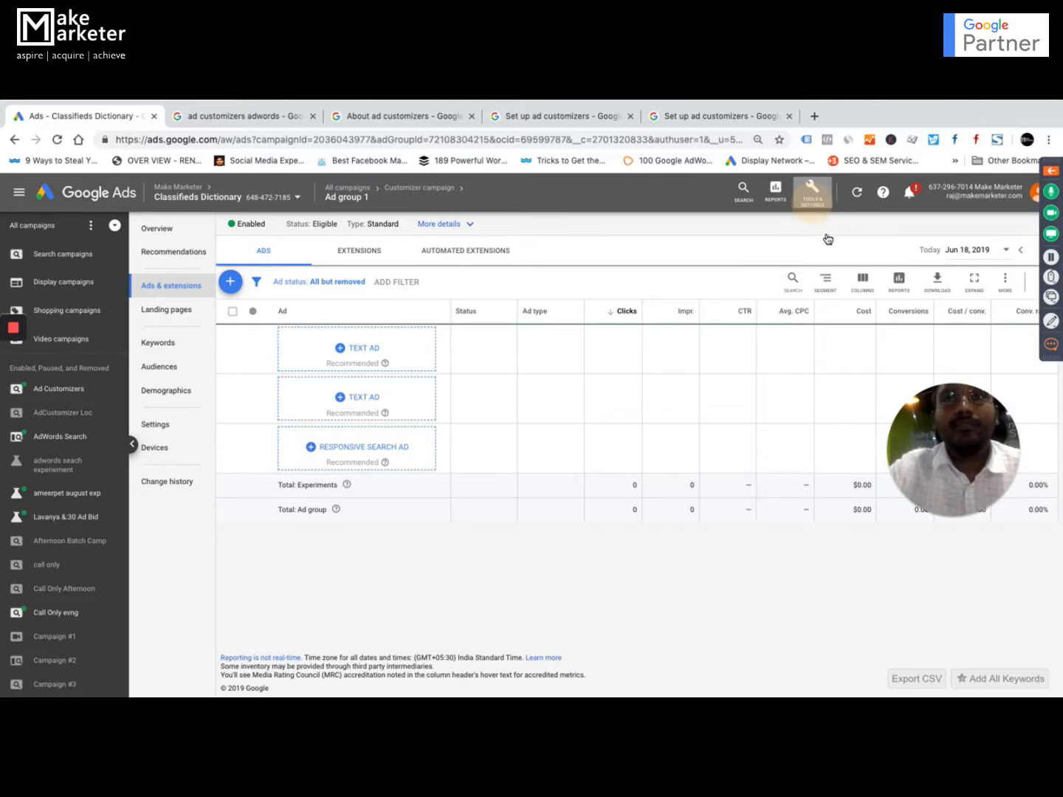
click(827, 201)
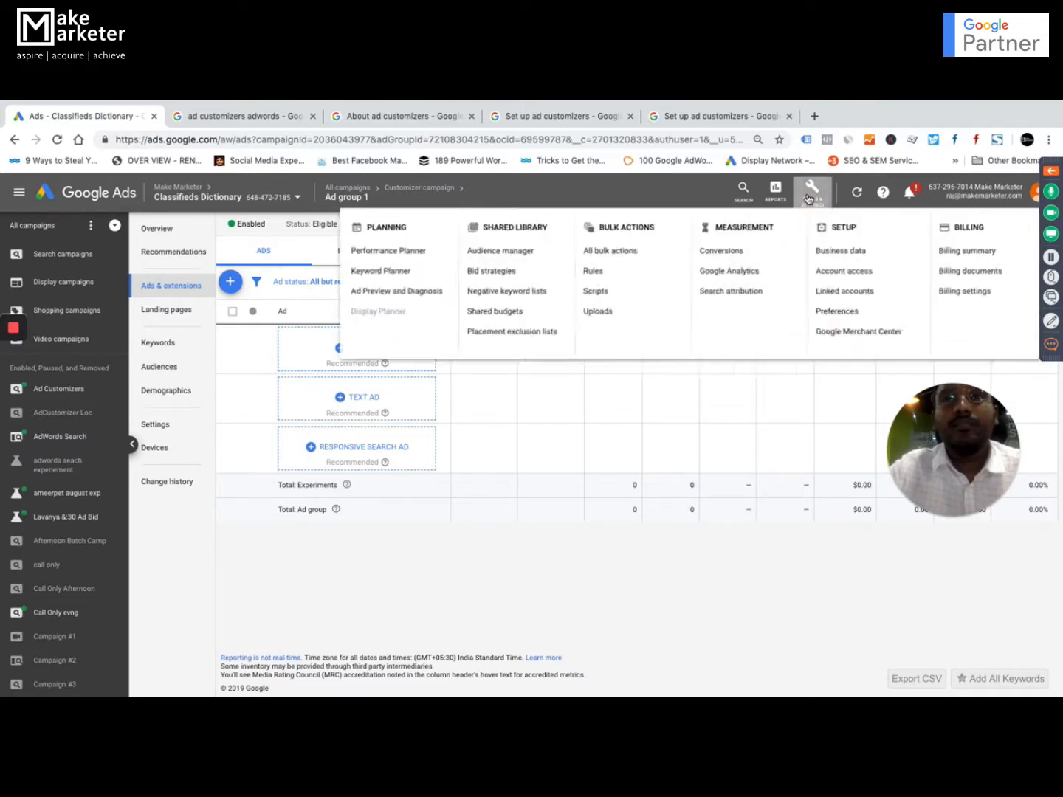
click(840, 255)
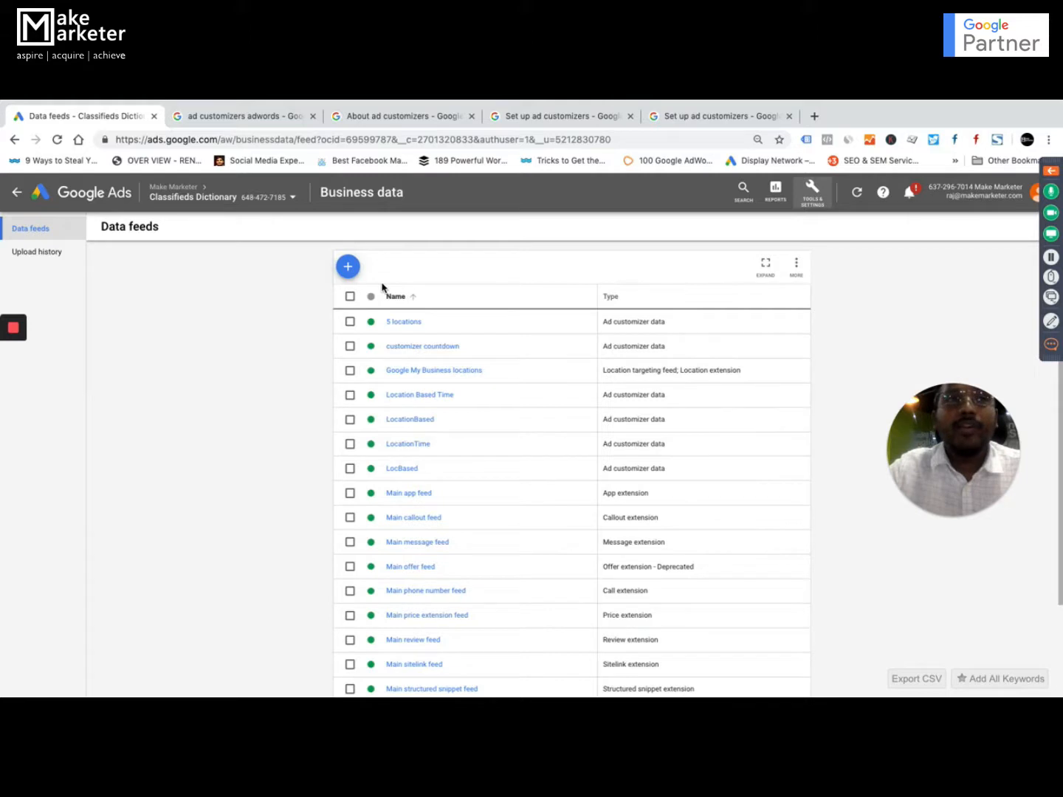
click(433, 347)
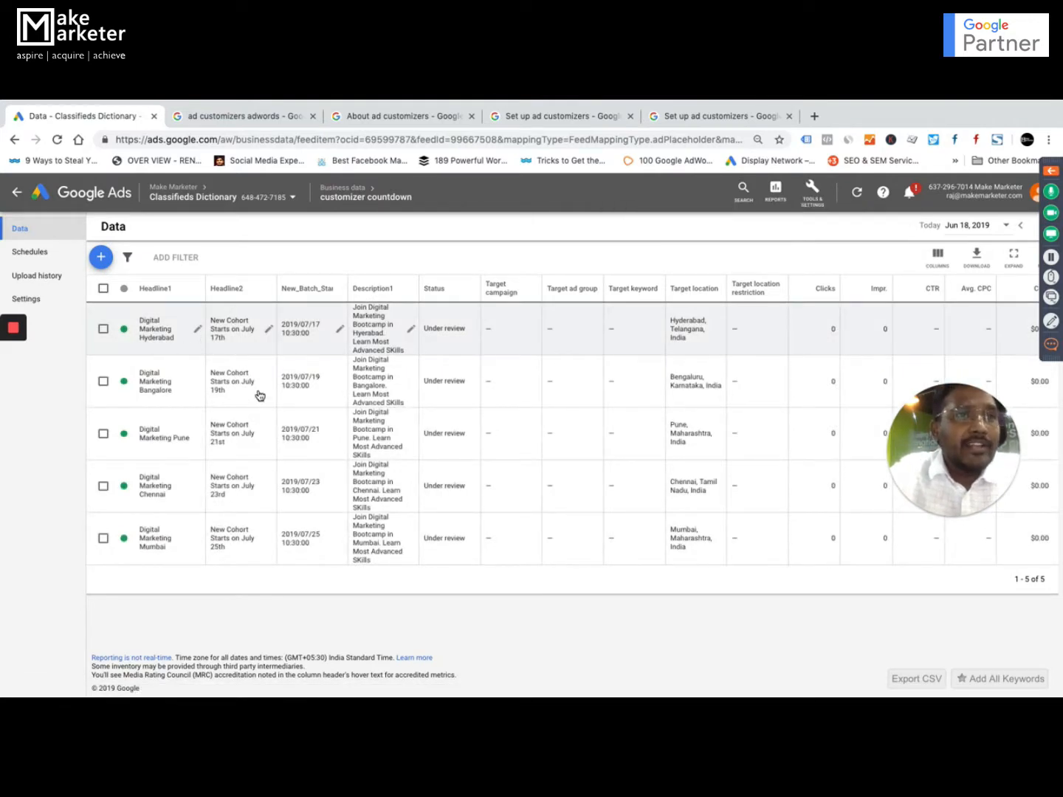
drag(349, 285, 364, 286)
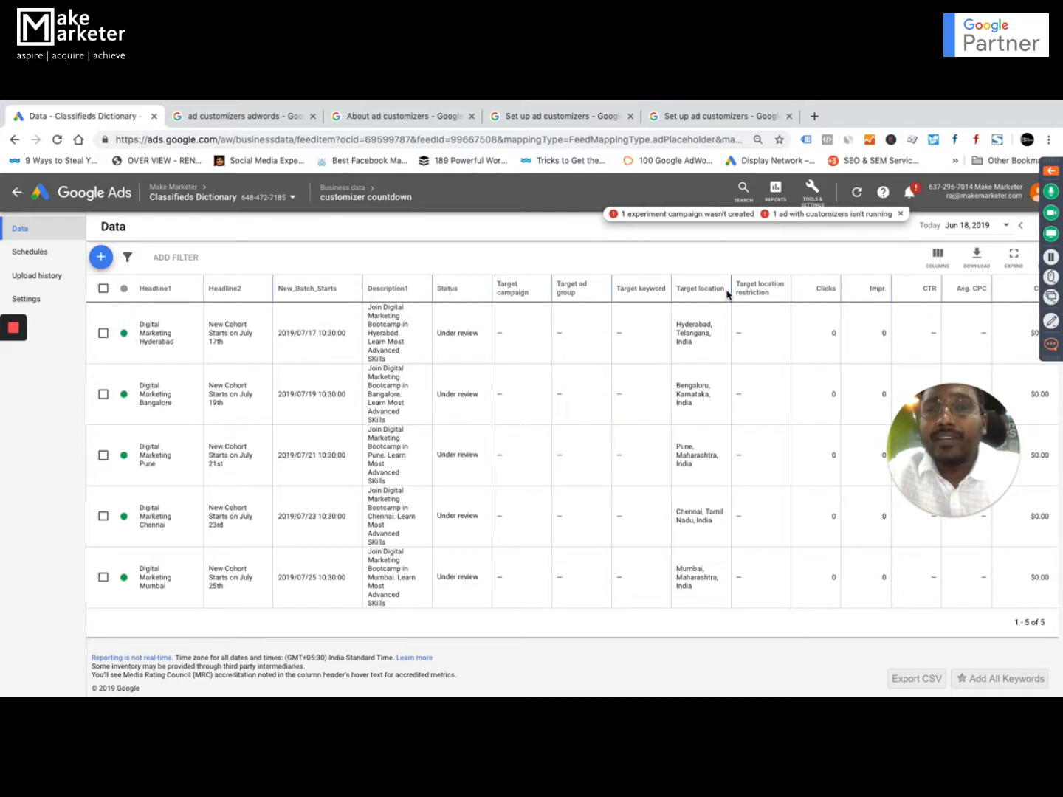
drag(726, 289, 687, 290)
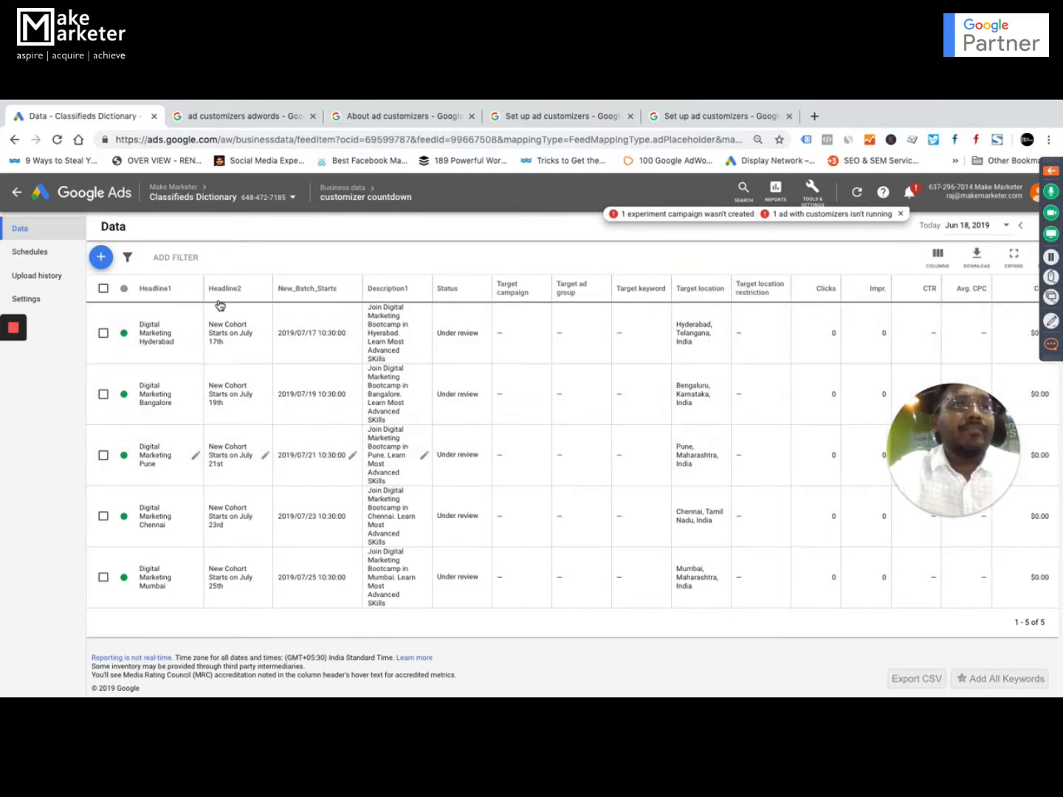
Leave the Business data feed and open the Customizer campaign's overview from the account's campaign list.
click(16, 194)
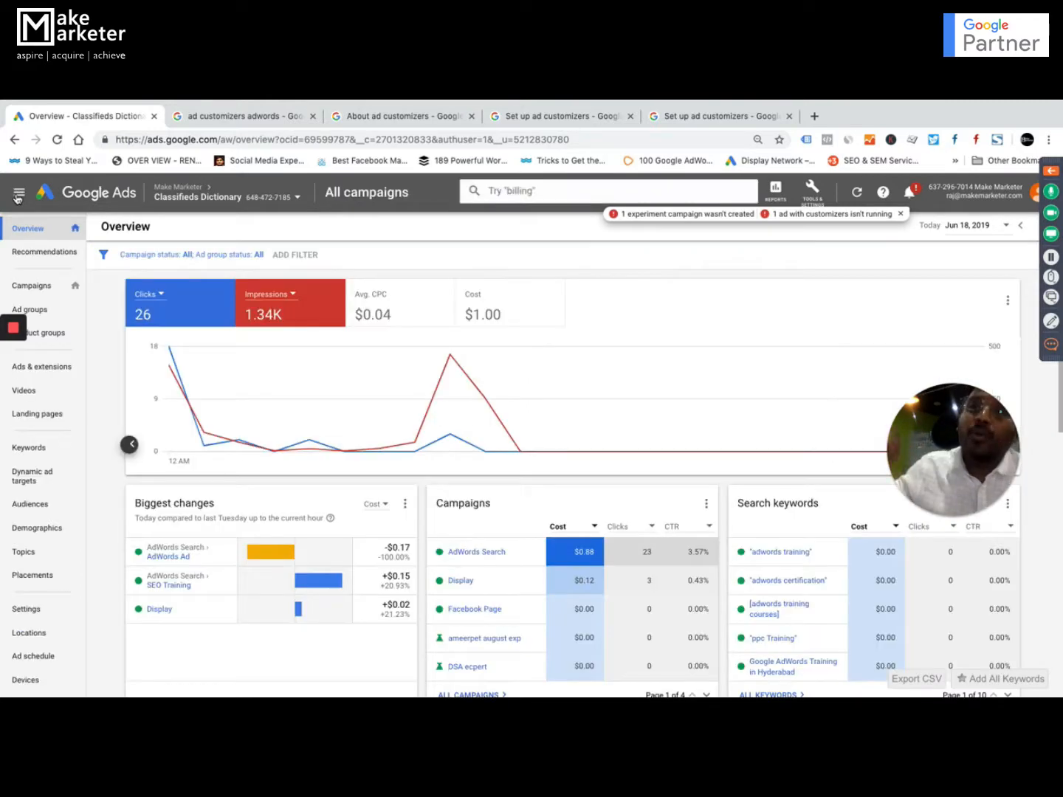
click(18, 196)
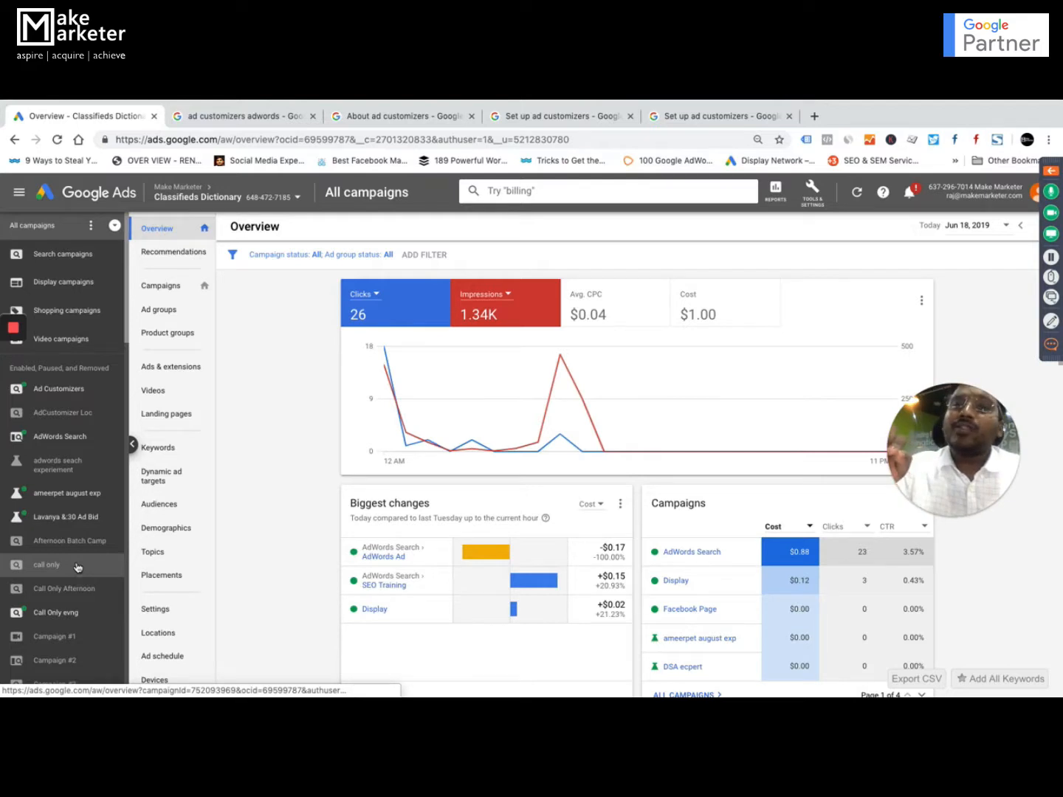
scroll(77, 567, down, 3)
scroll(77, 567, down, 2)
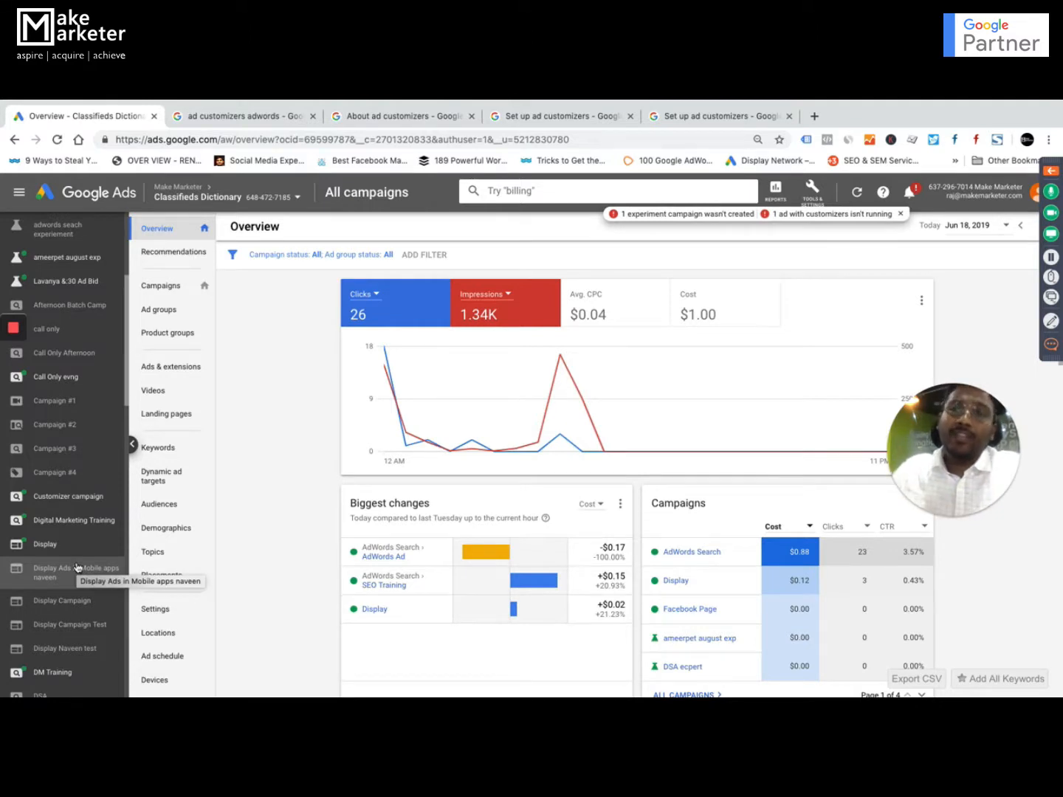
scroll(80, 550, down, 1)
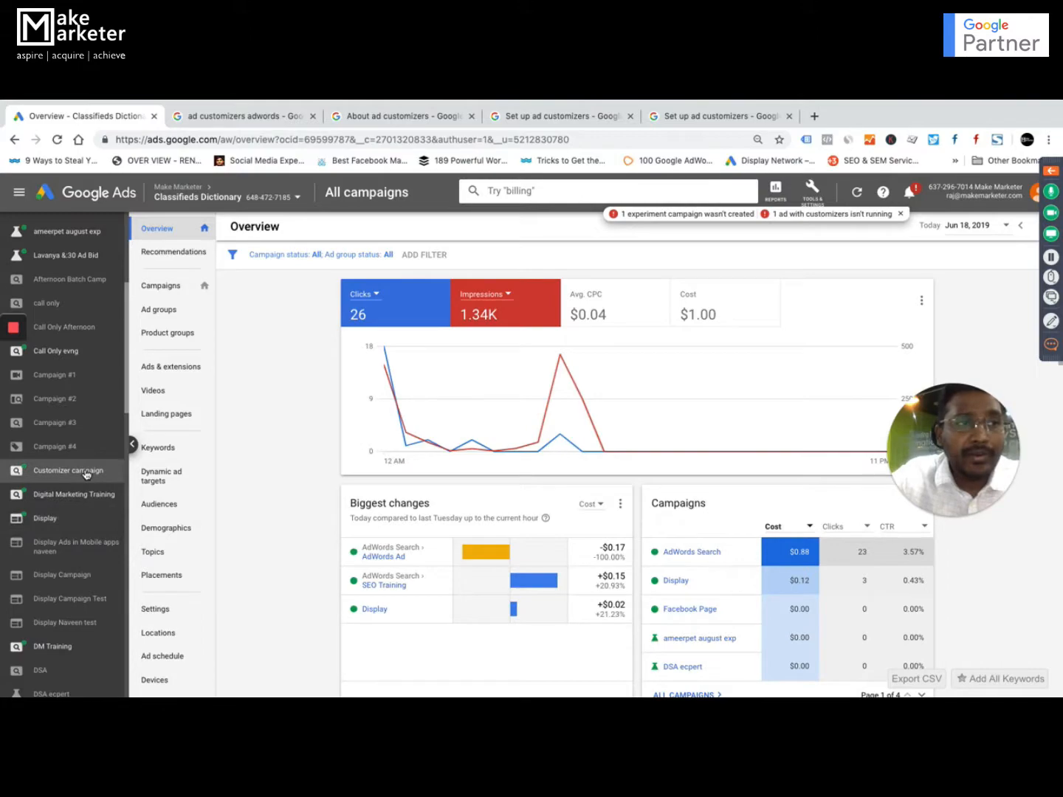
click(86, 472)
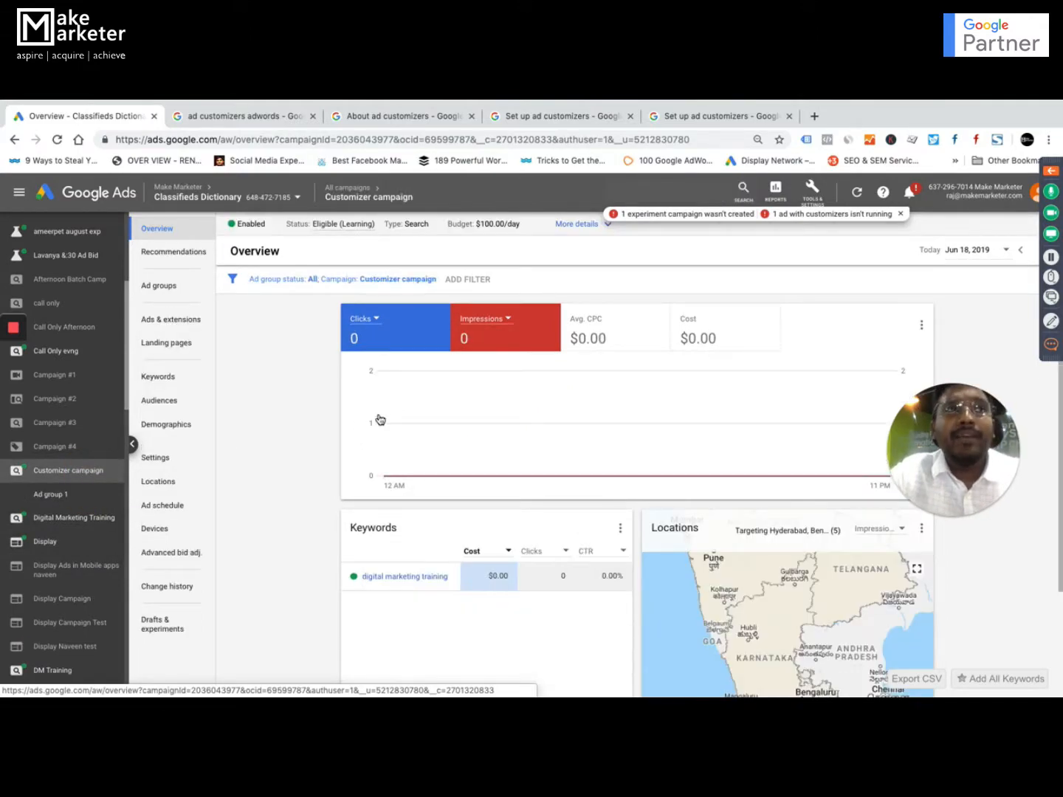
Compare the Customizer campaign's targeted locations with the Target Location cities in the Excel workbook, ending back in Google Ads.
key(ctrl+Up)
click(598, 477)
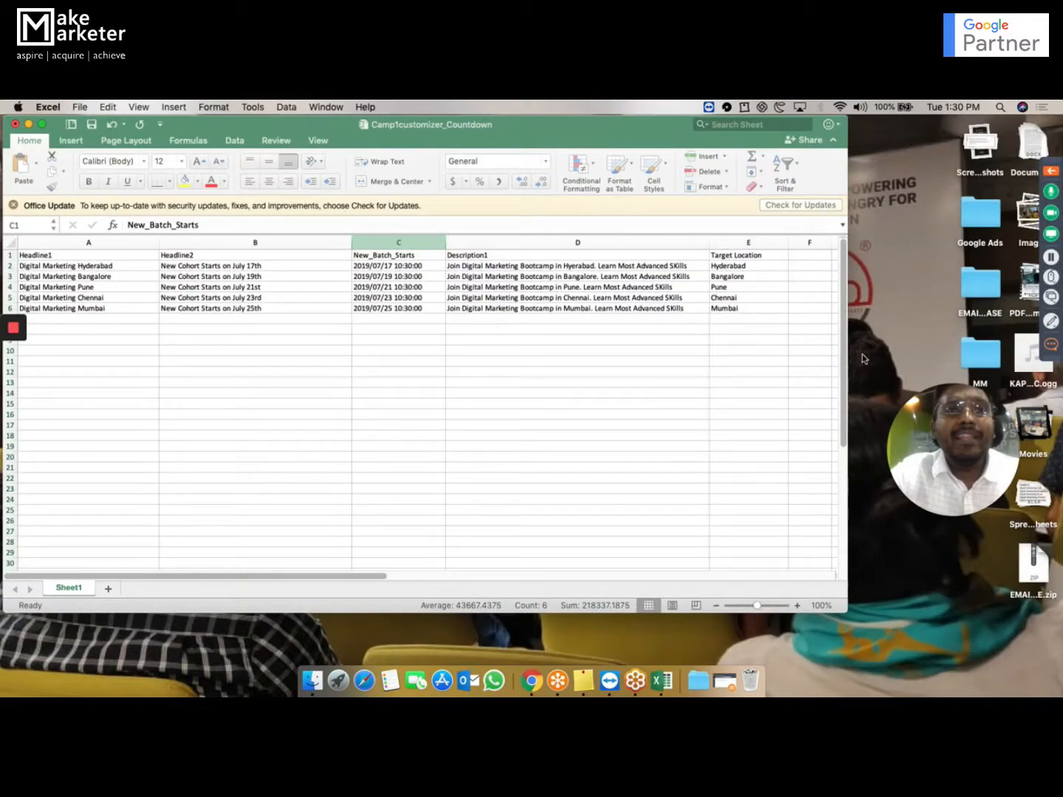
key(ctrl+Up)
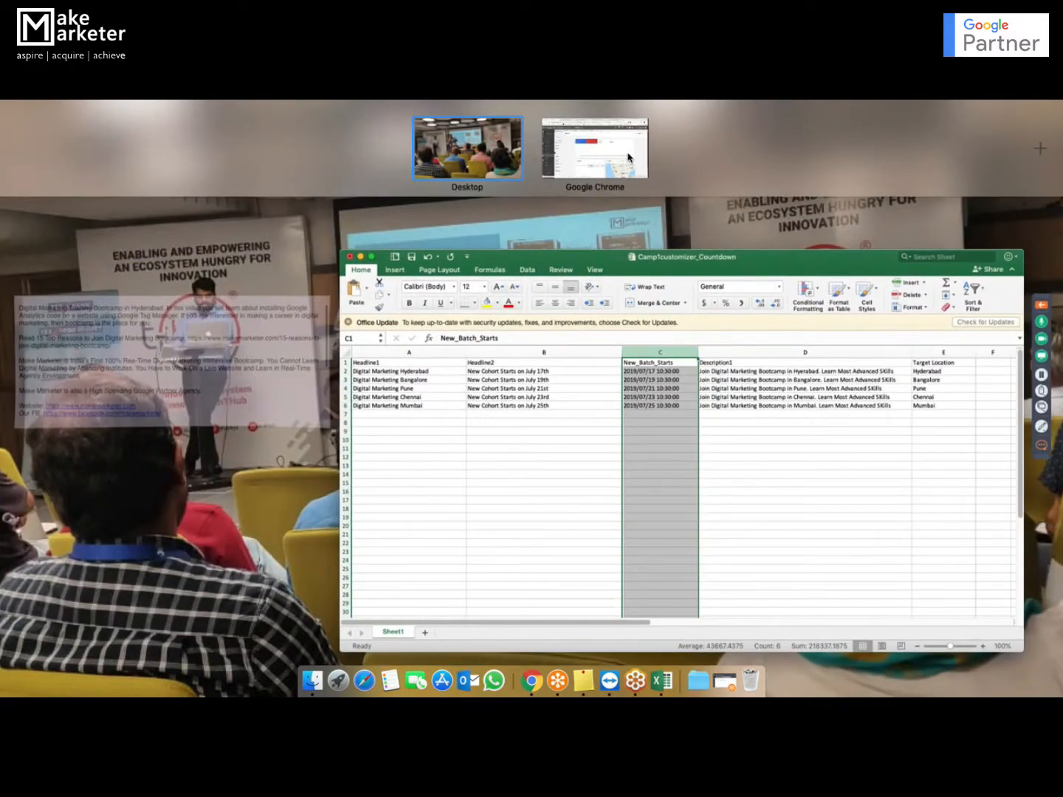
click(629, 157)
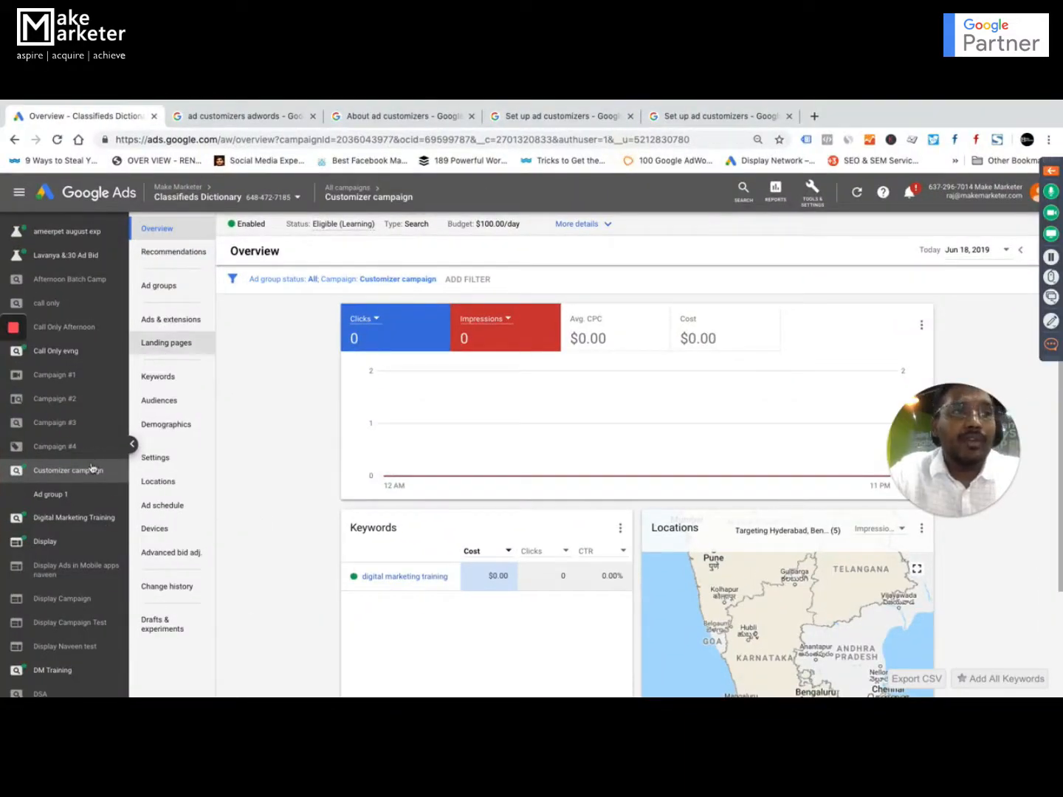
click(166, 488)
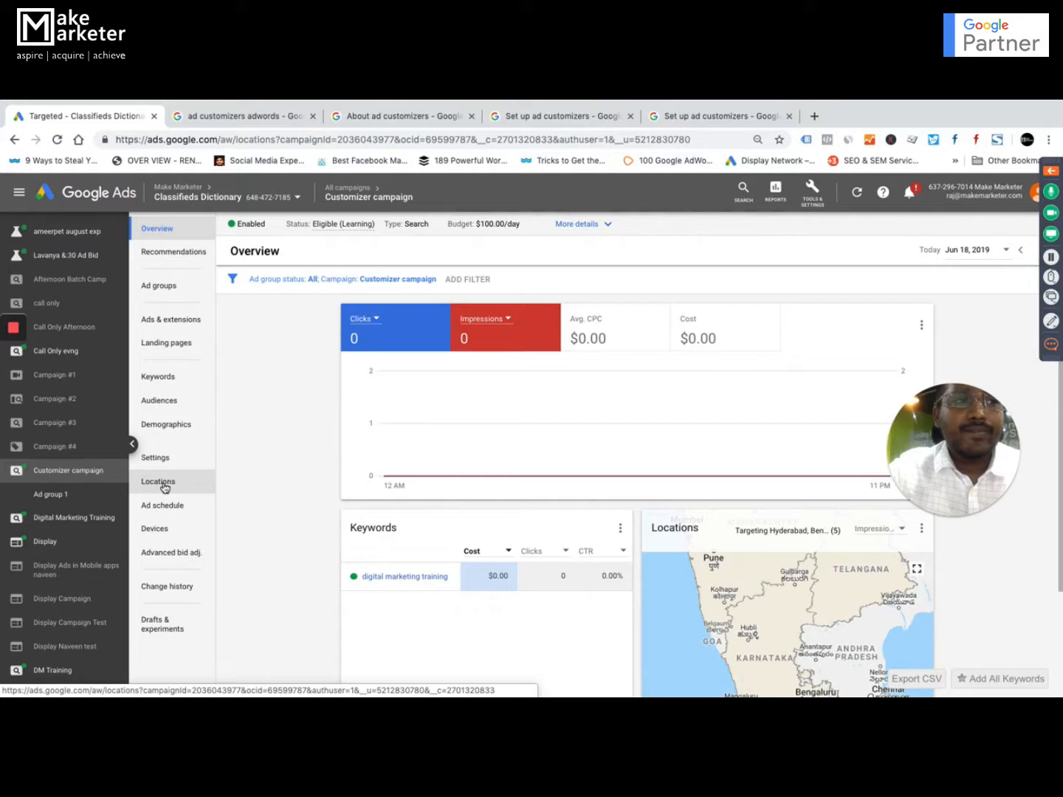
click(166, 487)
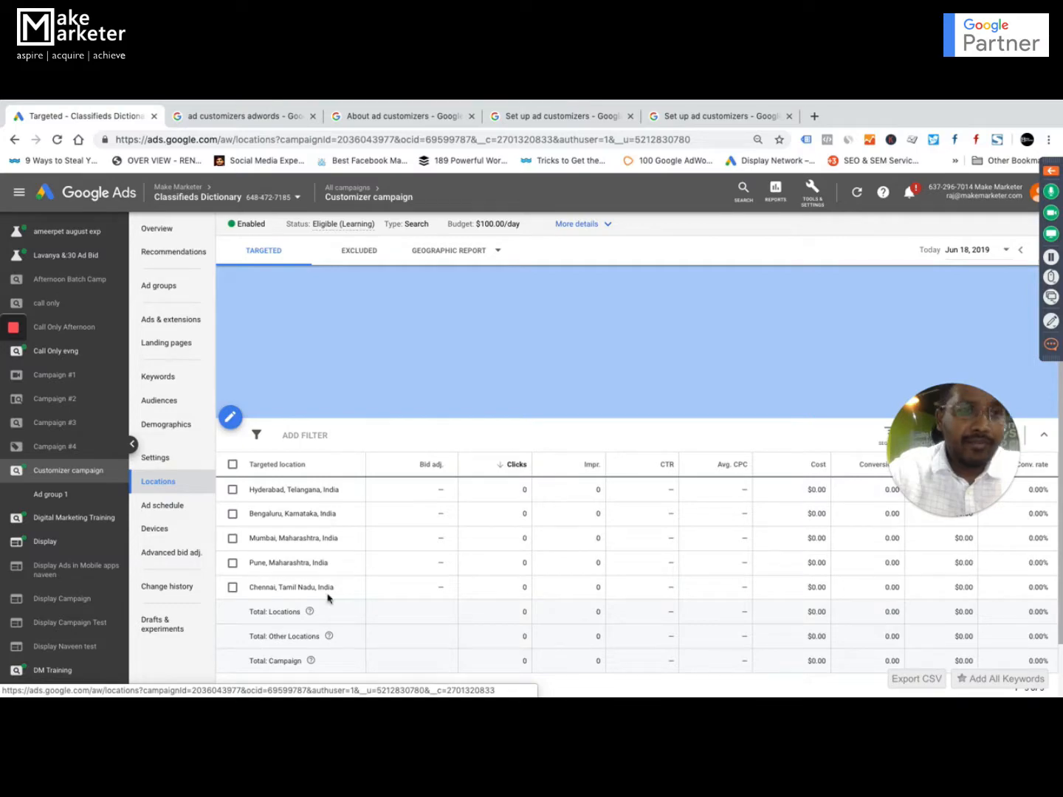
key(ctrl+Up)
click(618, 490)
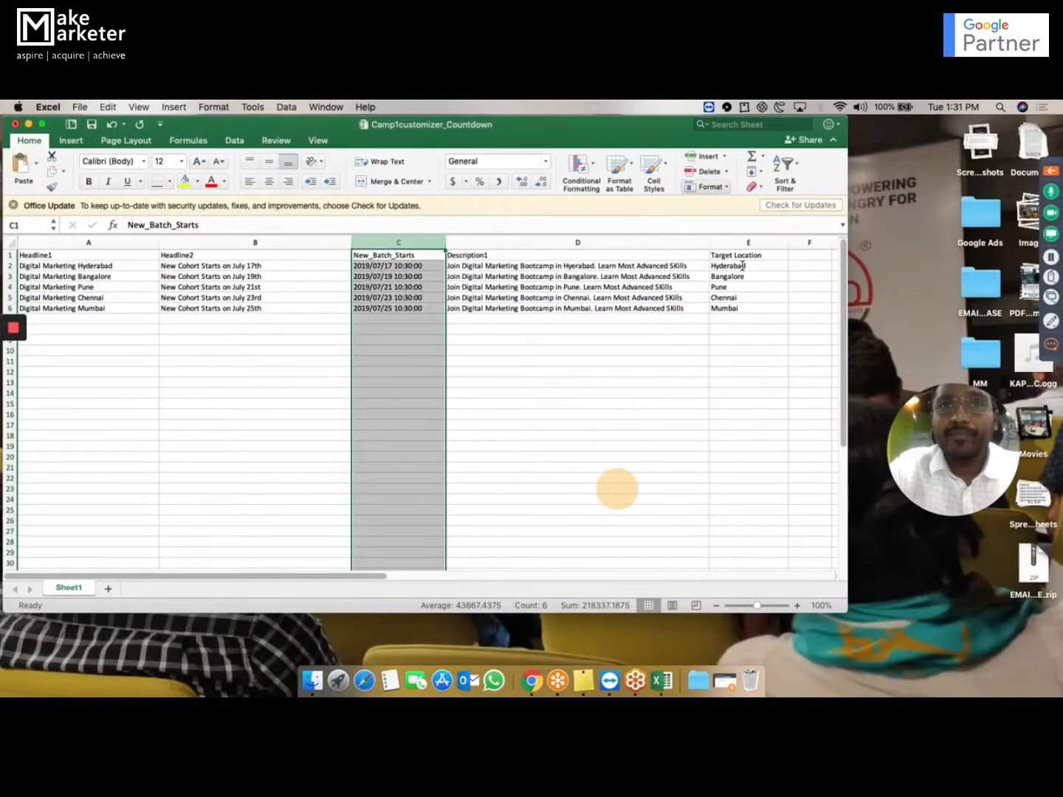
key(ctrl+Up)
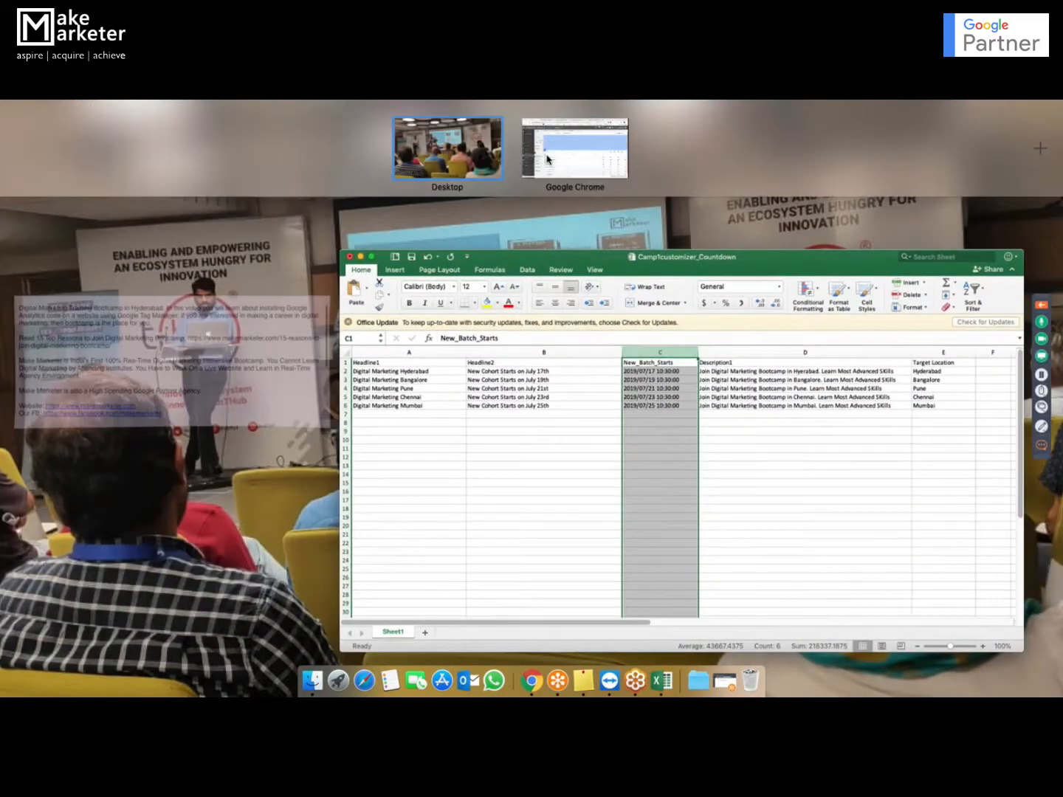
click(546, 155)
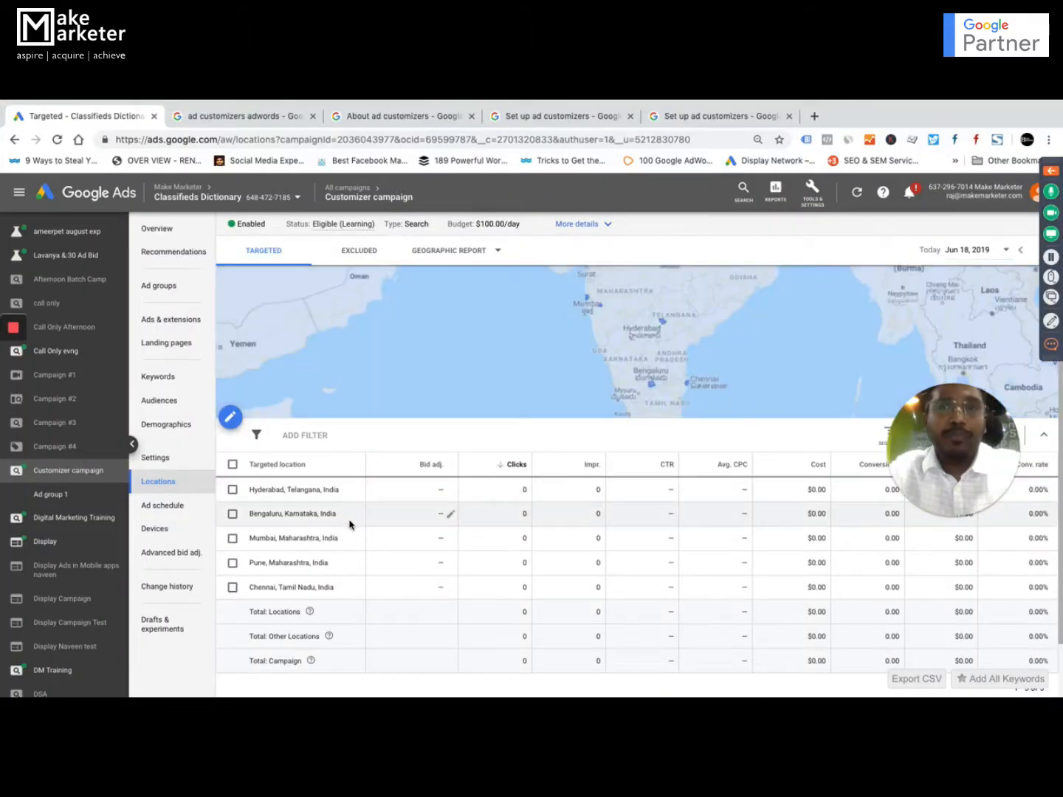
Open Ad group 1 of the Customizer campaign and start a new text ad from its ads list.
click(167, 294)
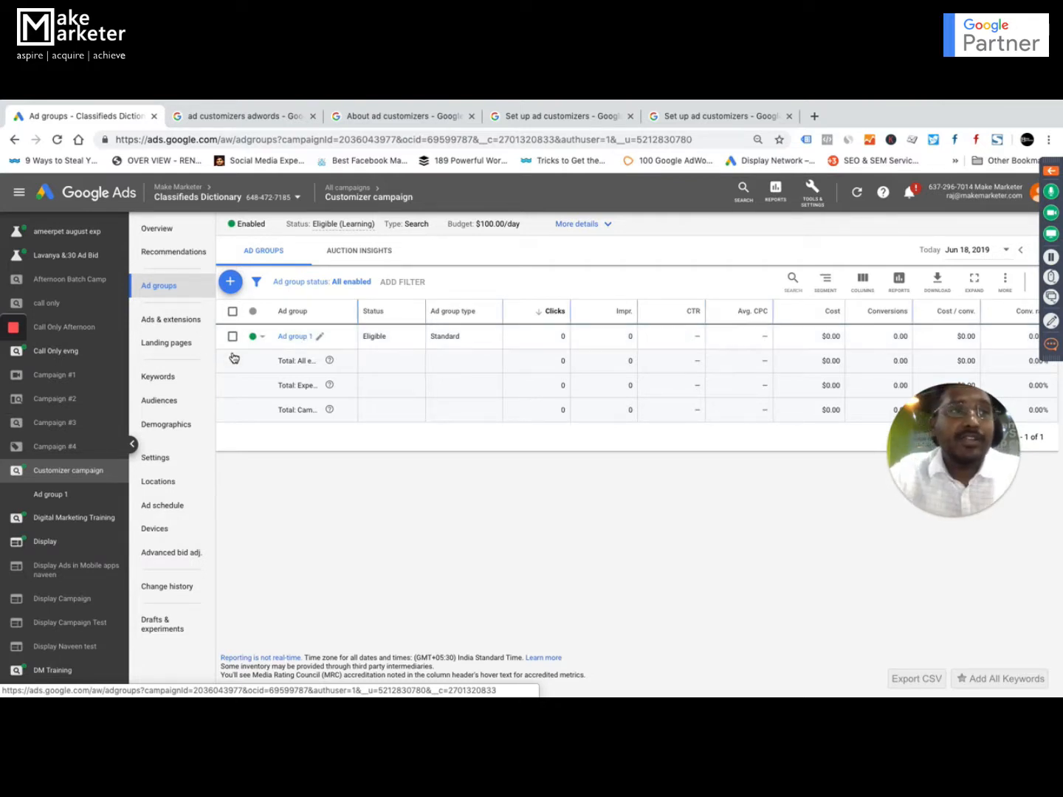
click(293, 337)
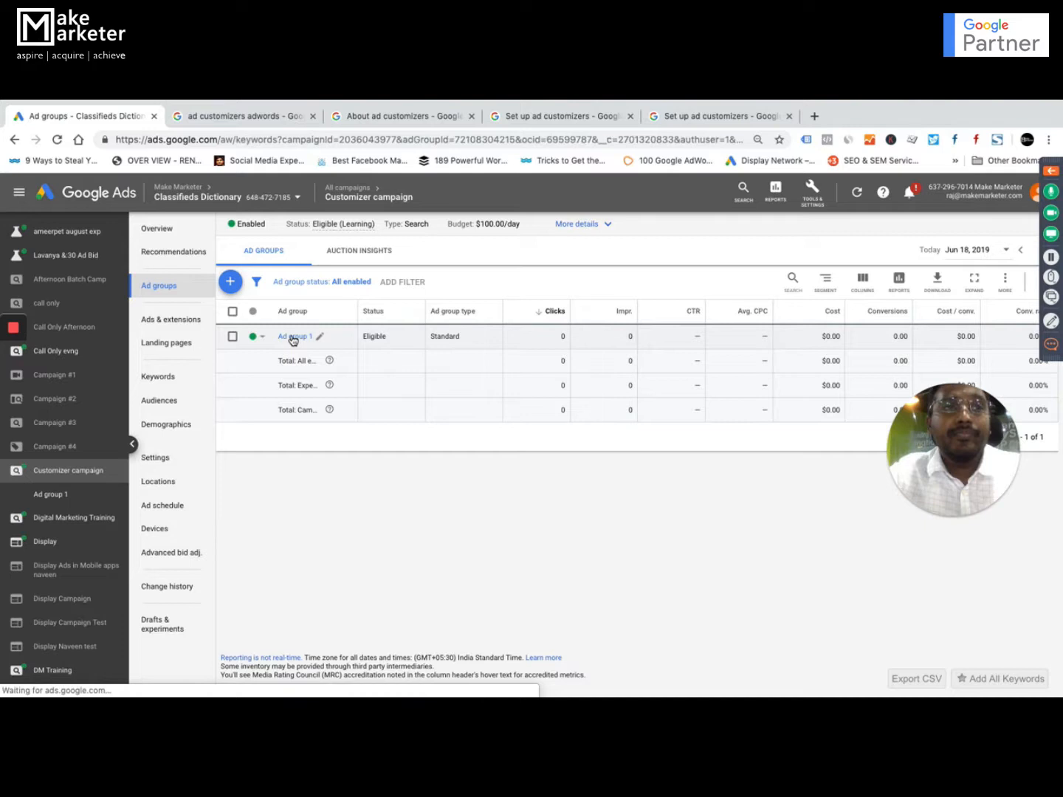
click(175, 323)
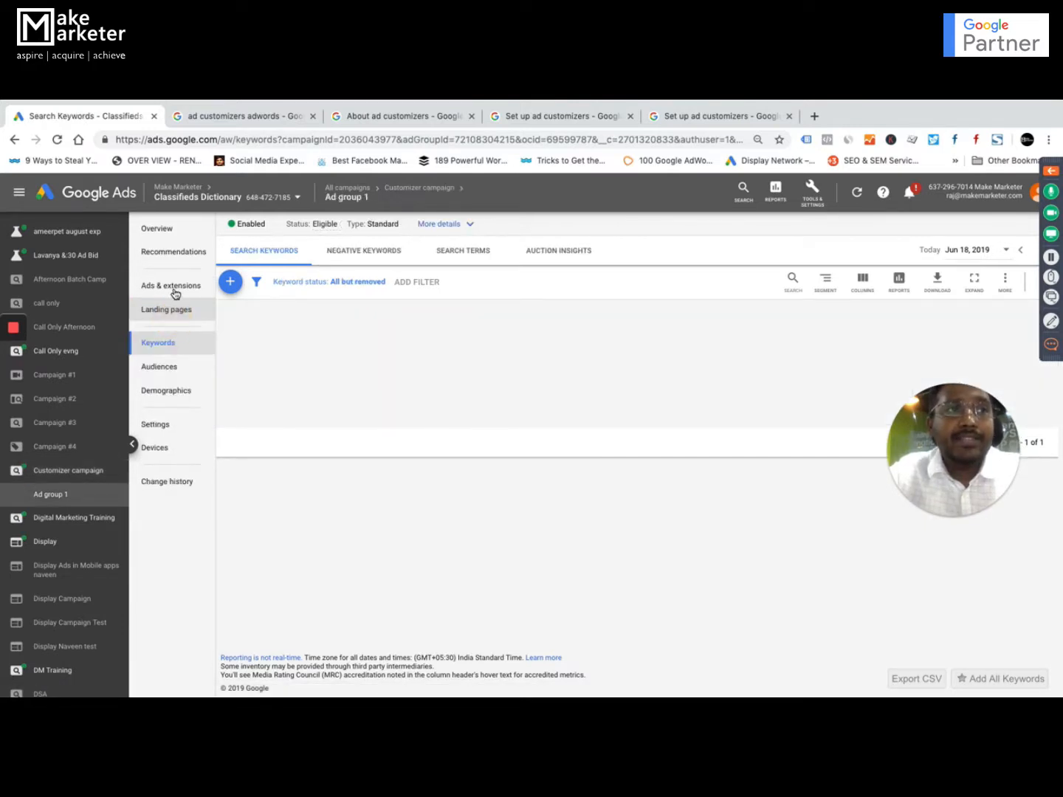
click(181, 291)
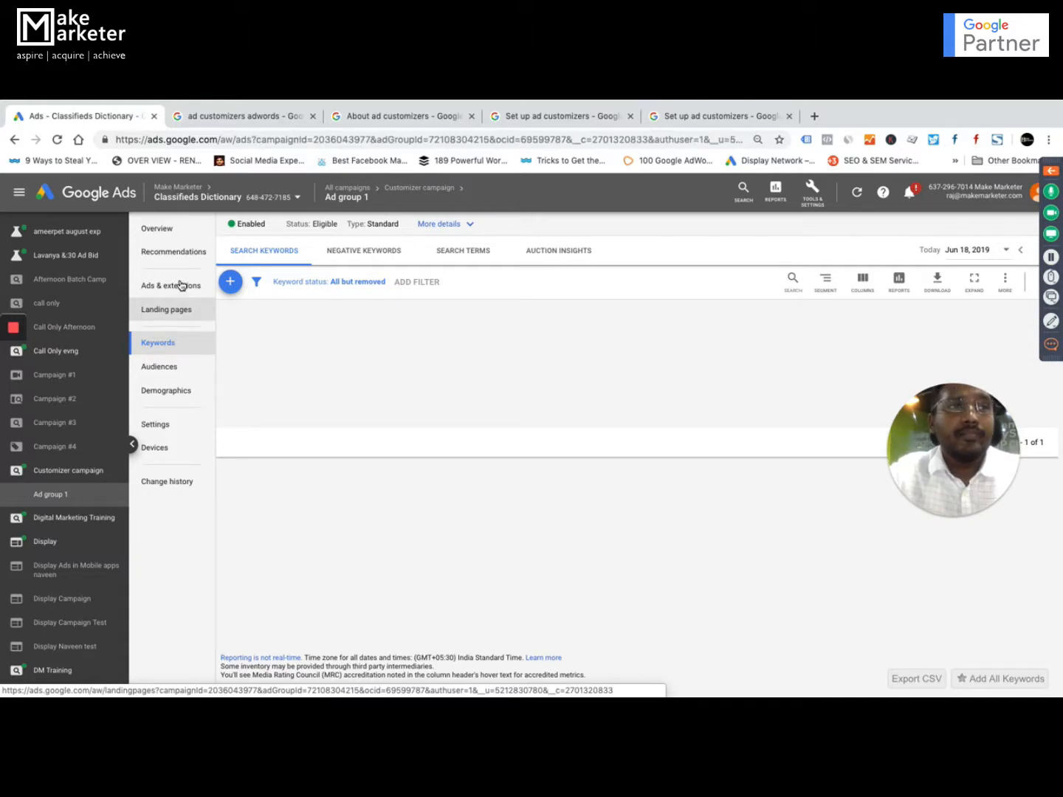
click(181, 286)
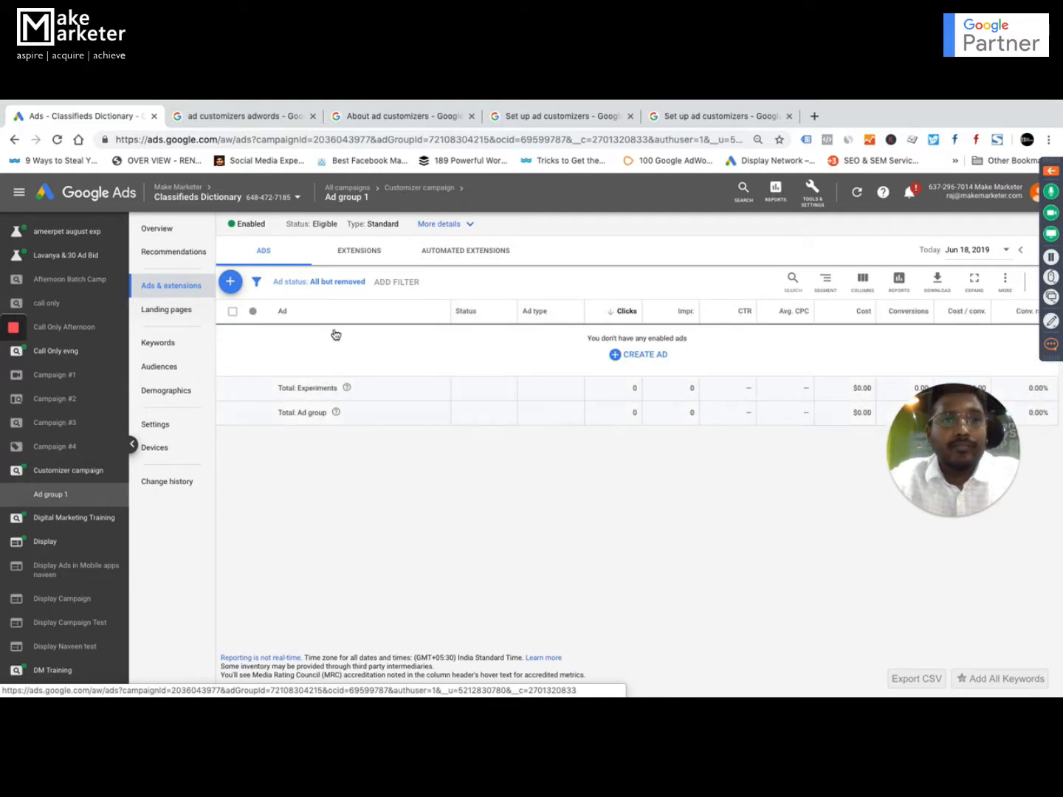
click(230, 282)
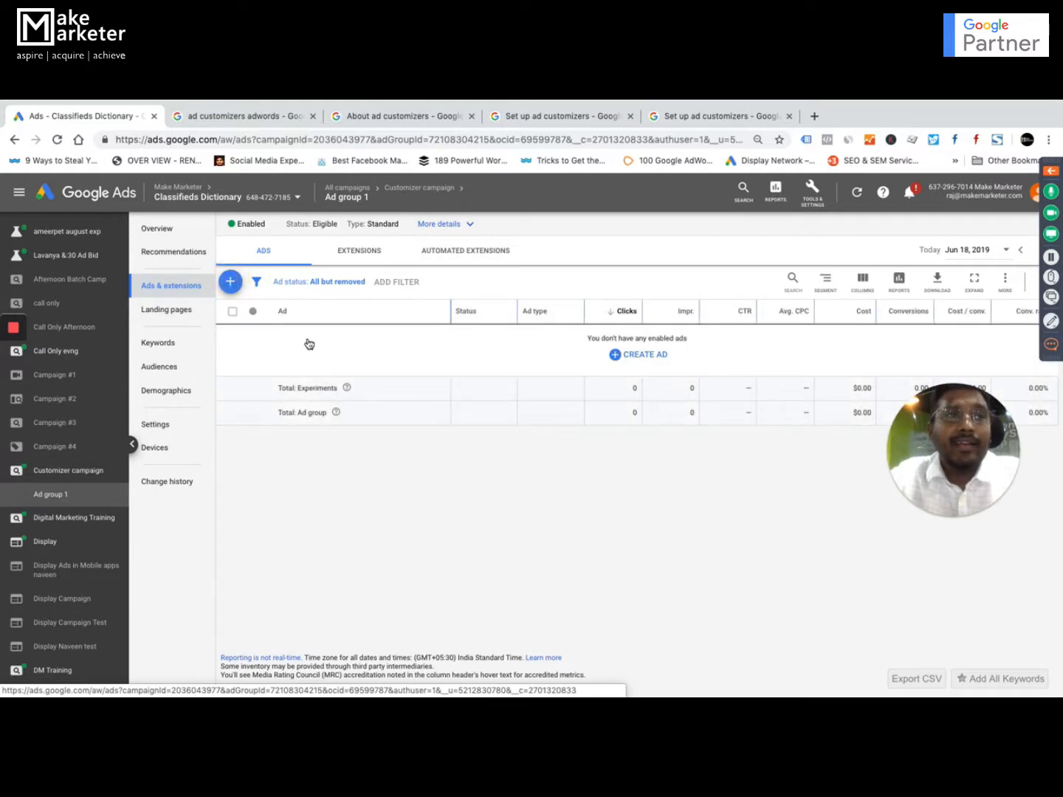
click(232, 286)
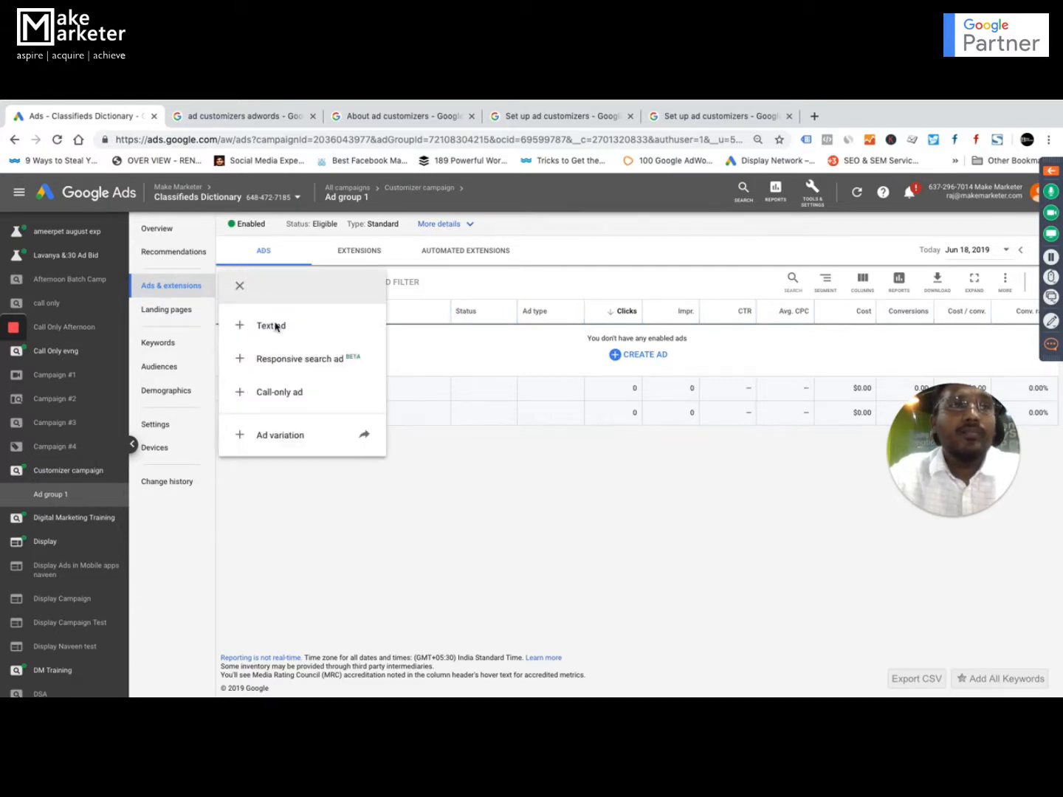
click(281, 327)
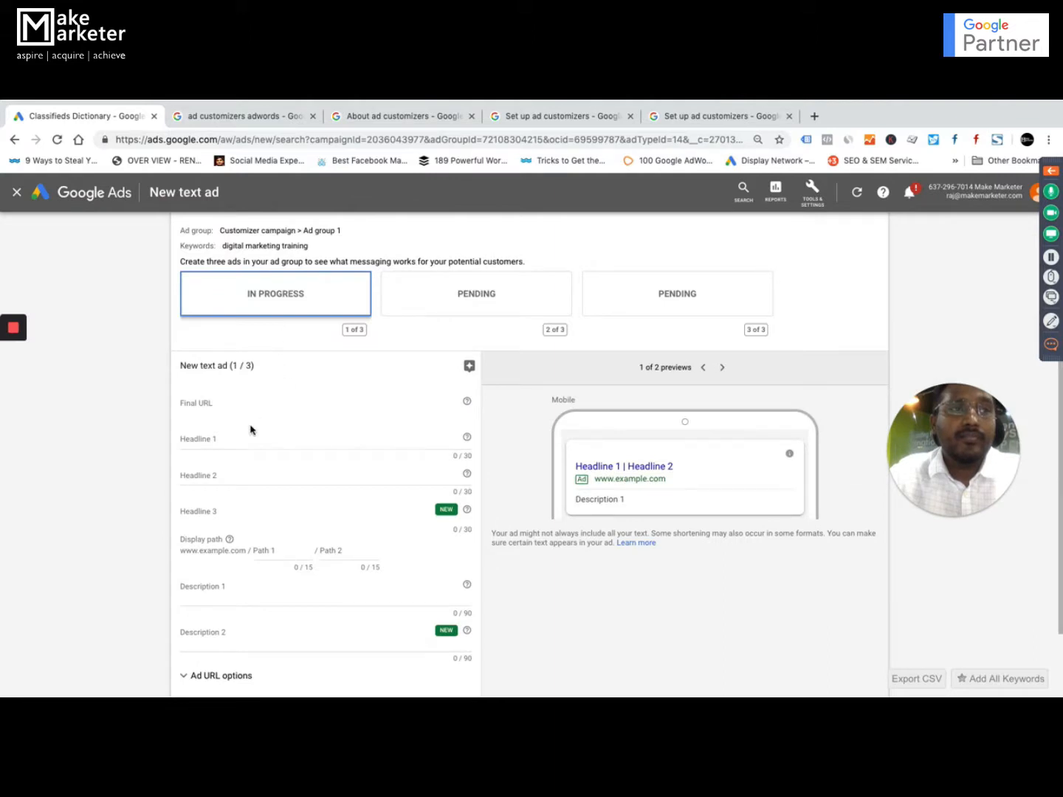
Insert the customizer countdown feed's Headline1 attribute as Headline 1 and compare it with the Excel workbook, ending back in Google Ads.
click(212, 435)
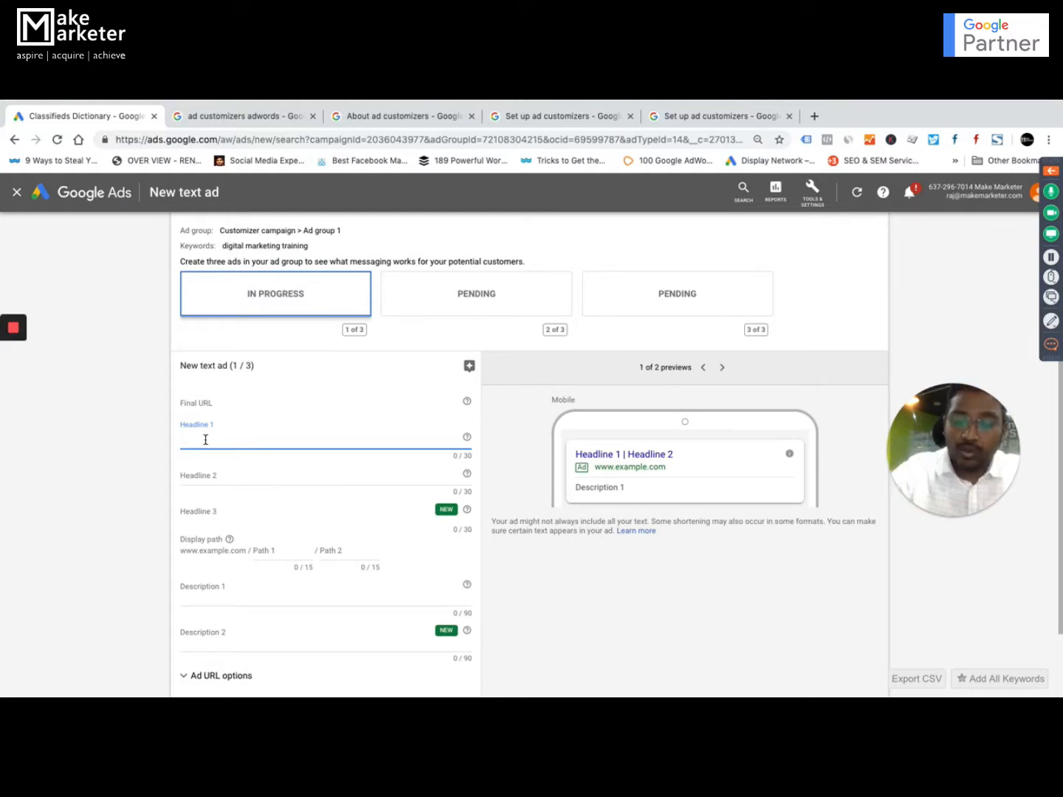
text({)
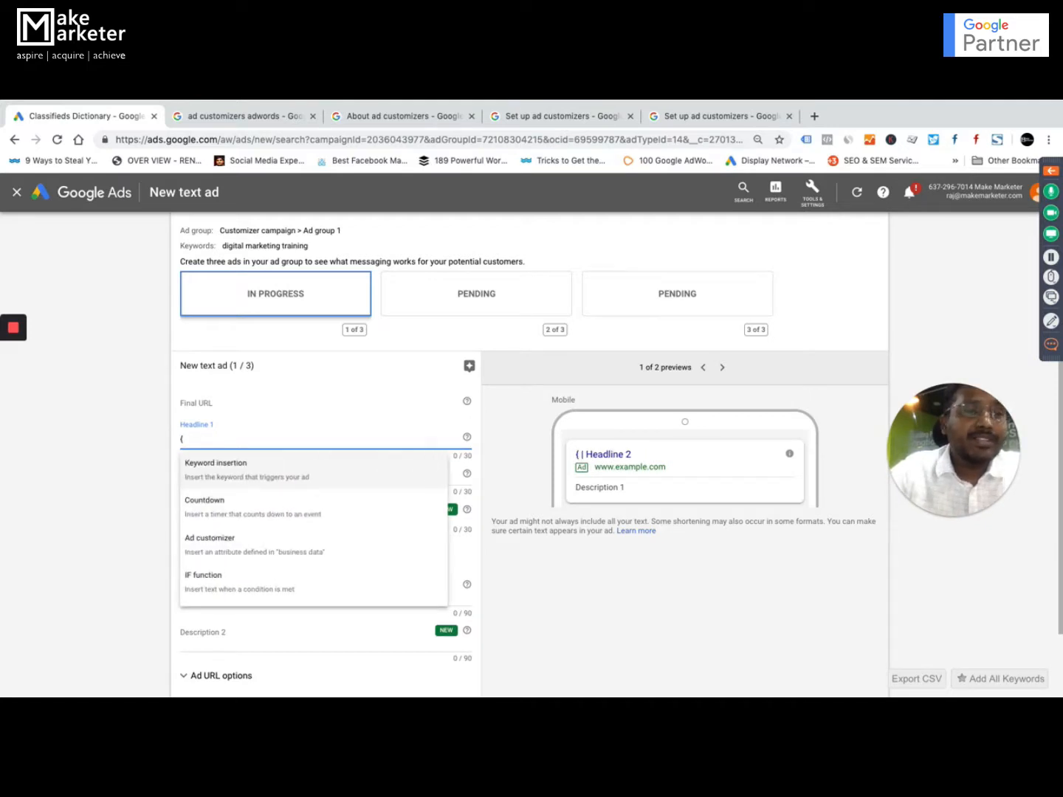
click(235, 554)
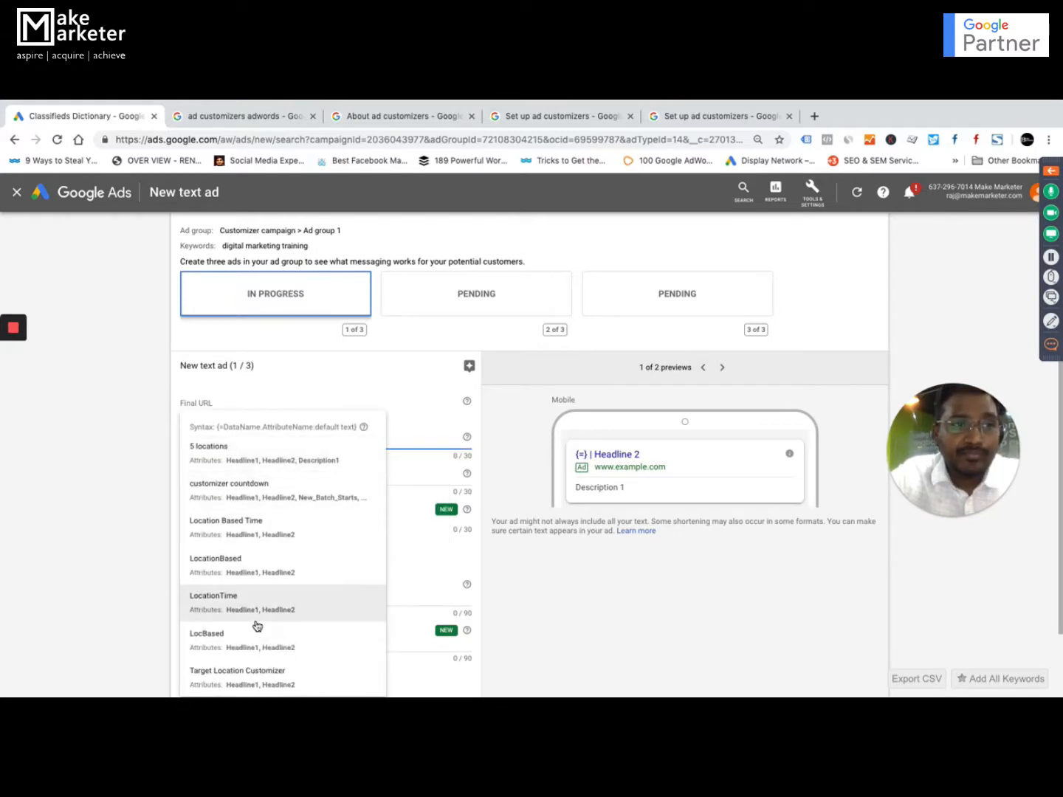
click(257, 487)
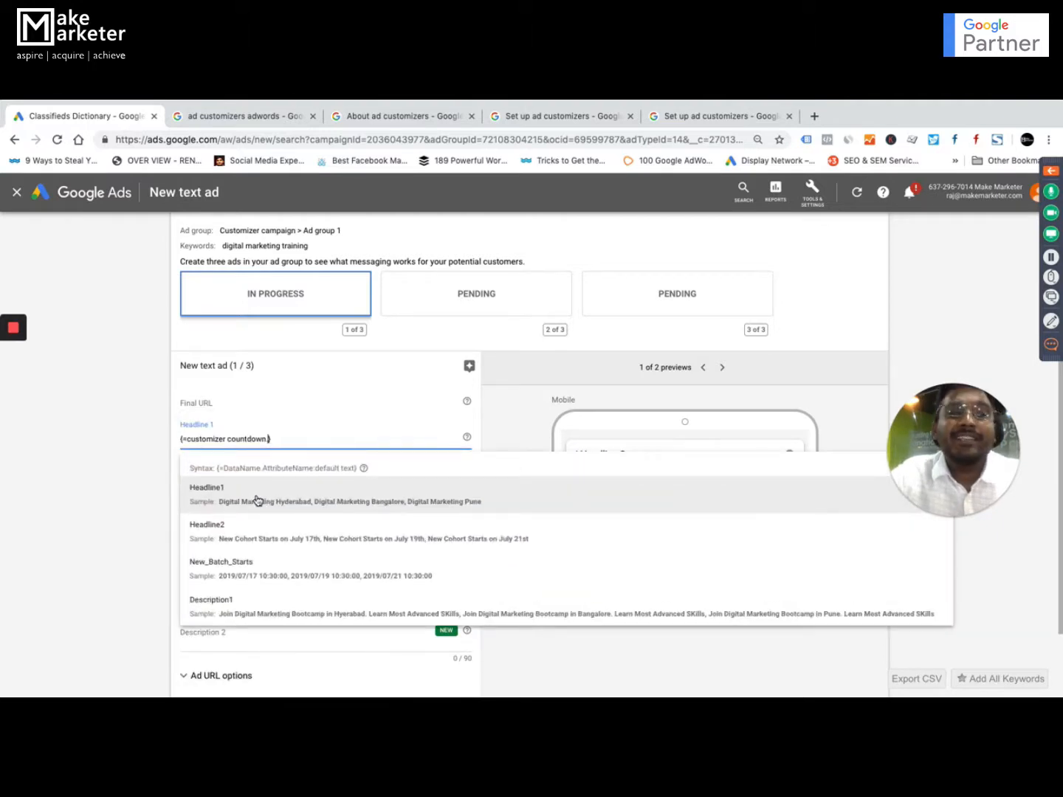
click(254, 500)
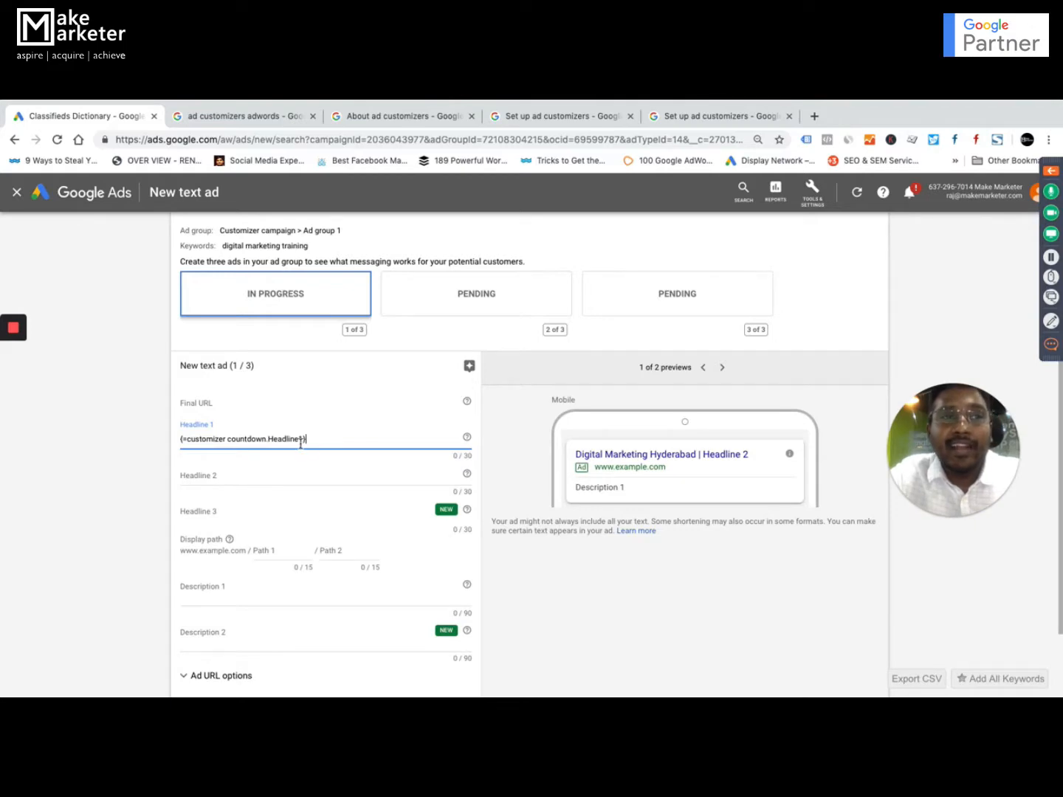
key(ctrl+Up)
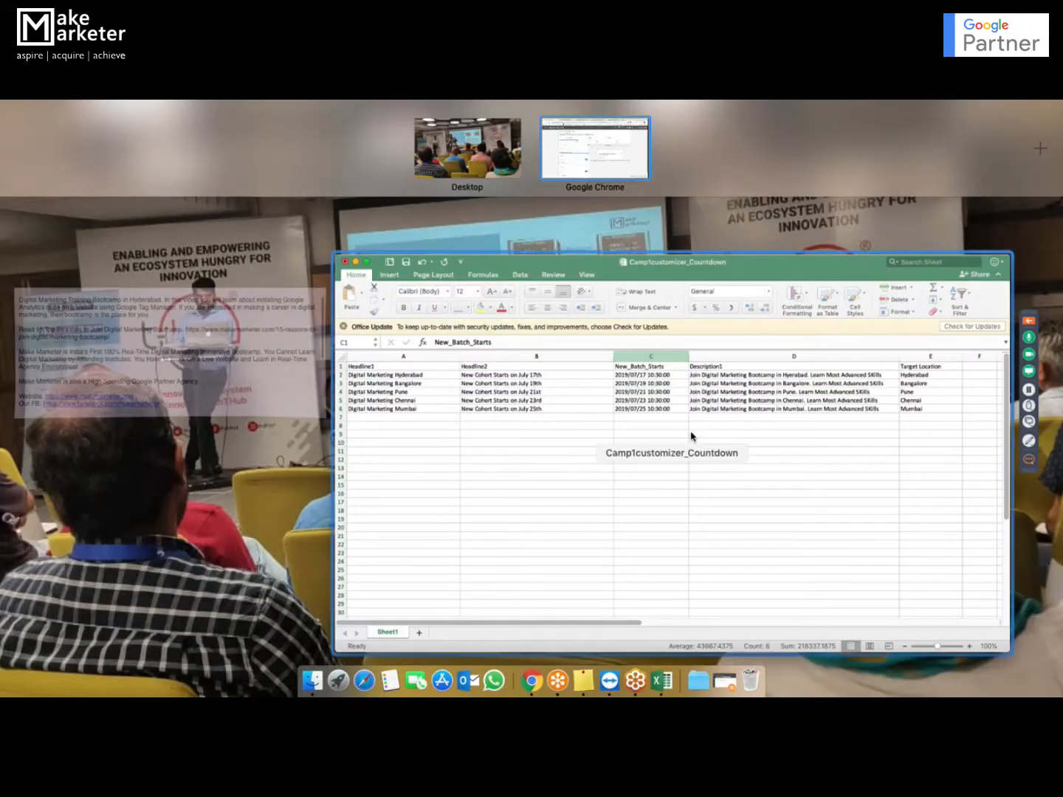
click(690, 434)
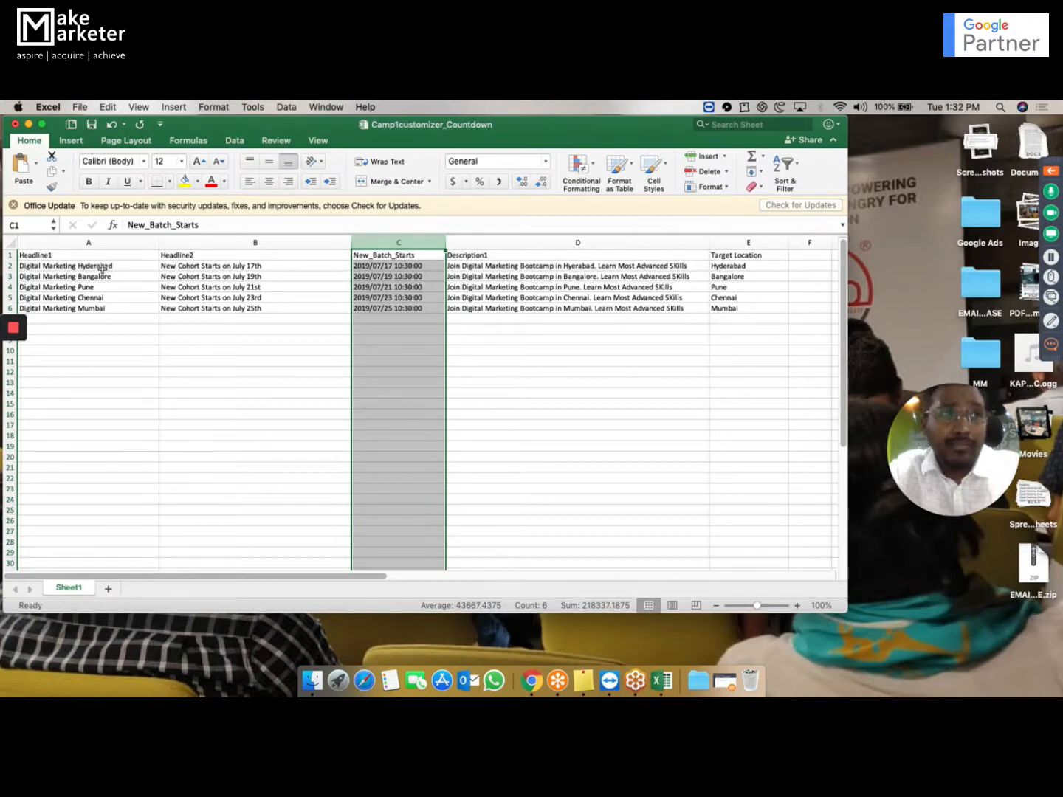
key(ctrl+Up)
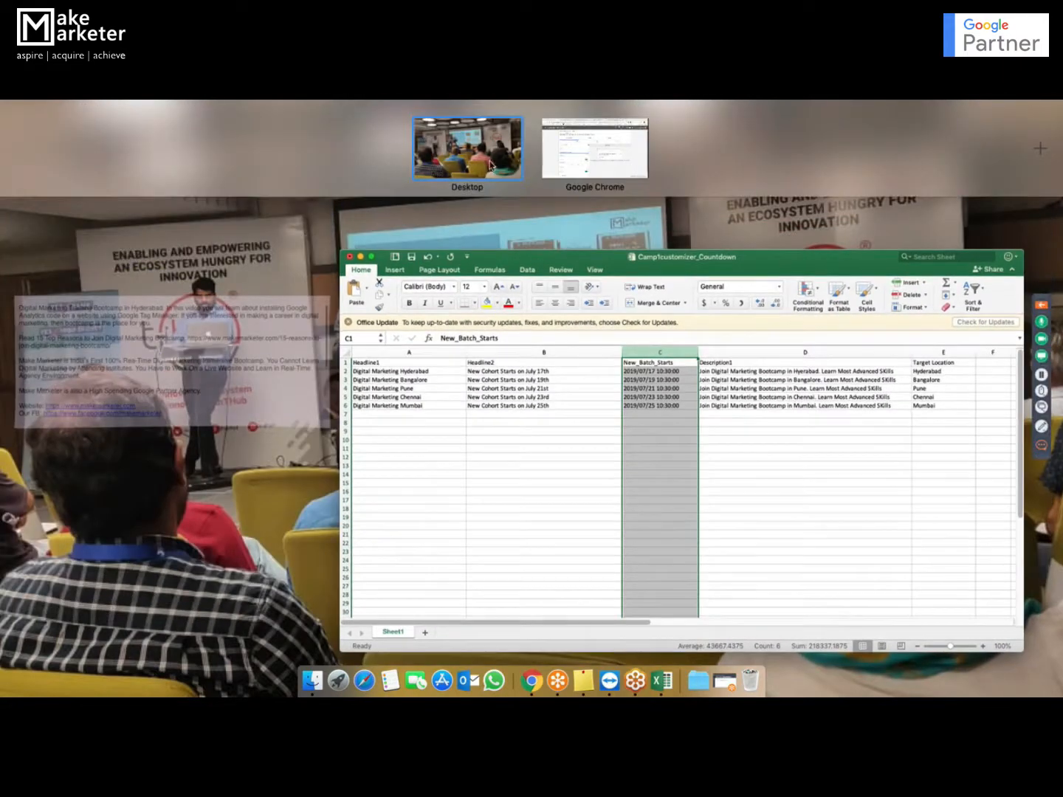
click(555, 152)
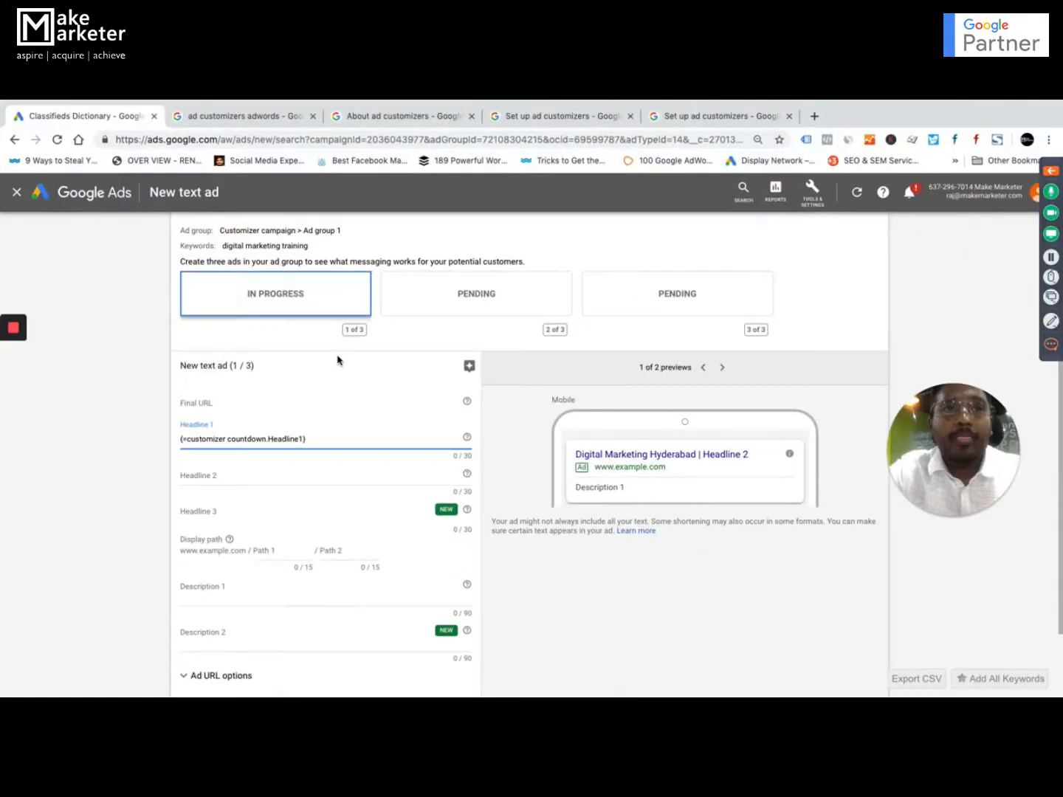
Insert the customizer countdown feed's Headline2 attribute as Headline 2 and compare it with the Excel workbook, ending back in Google Ads.
click(263, 478)
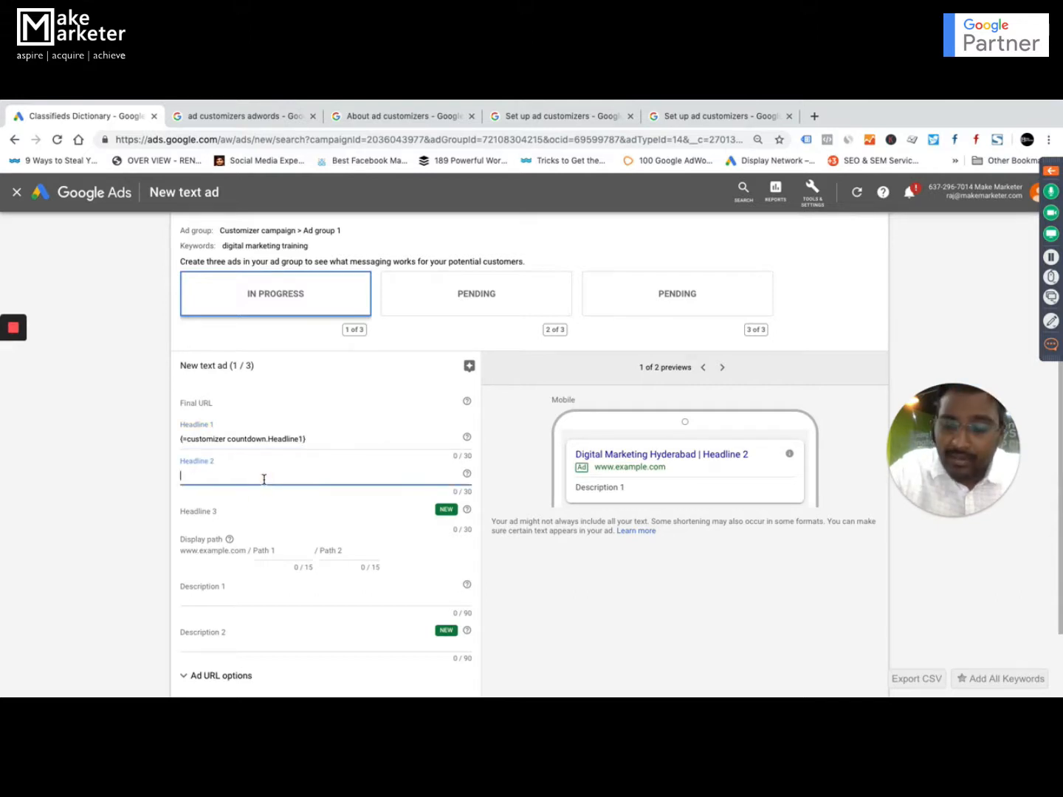
text({)
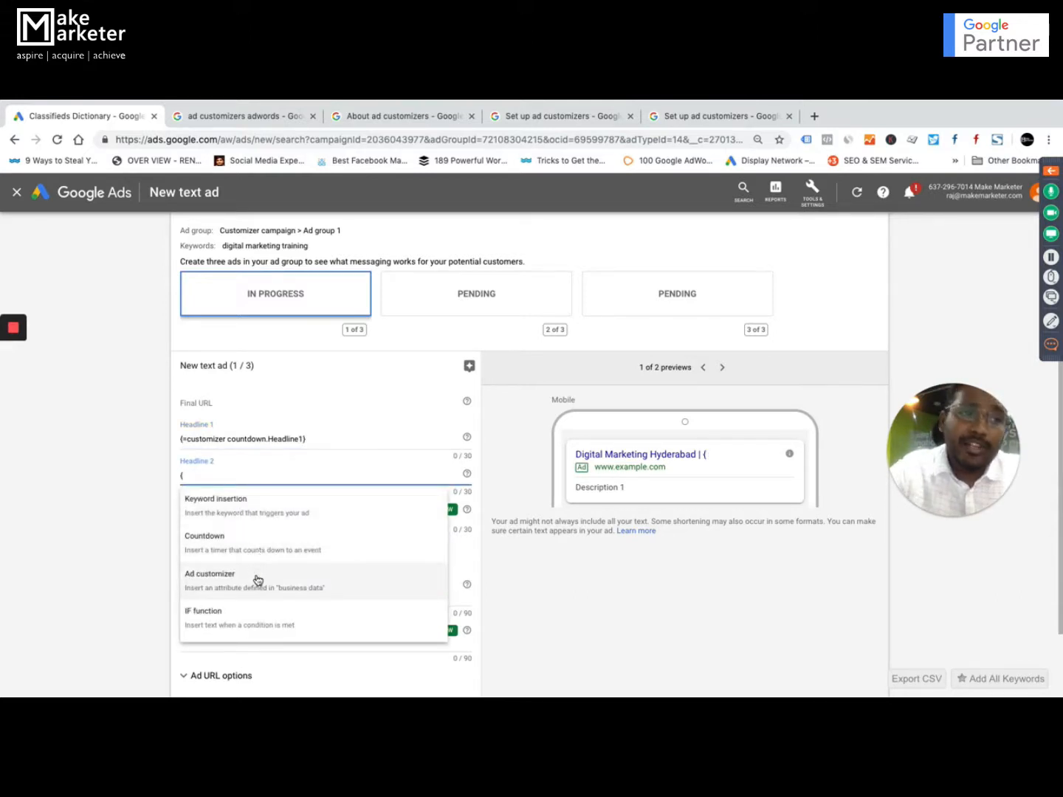
click(257, 581)
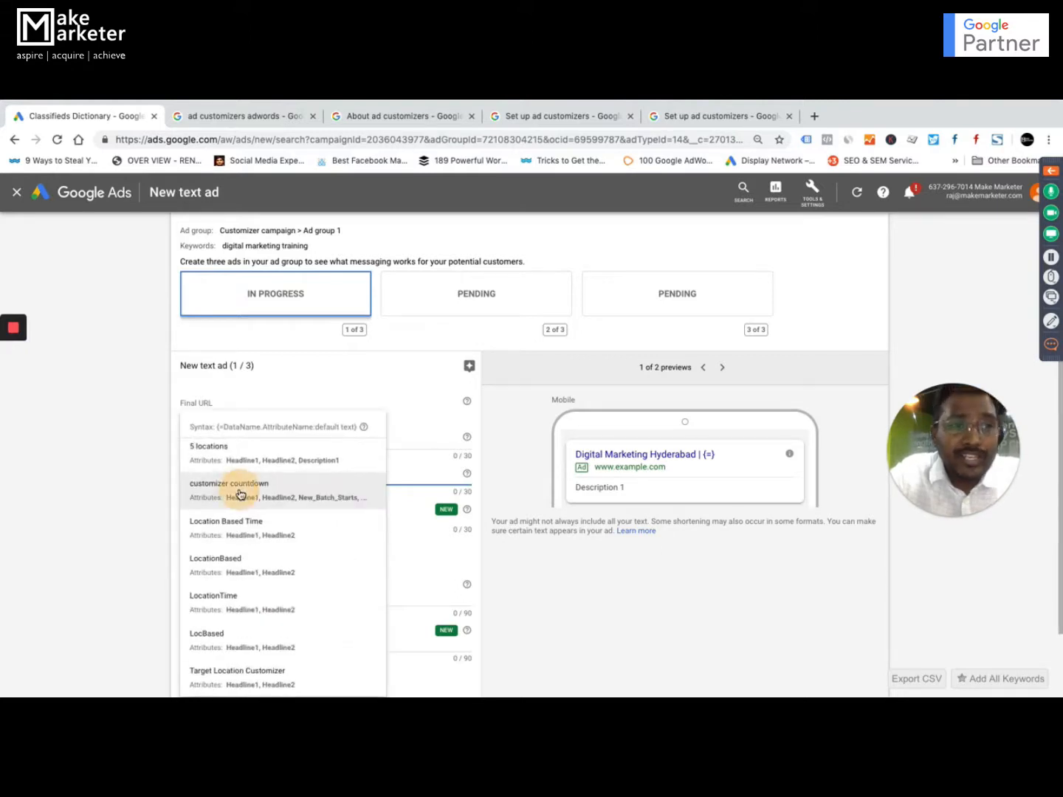
click(236, 487)
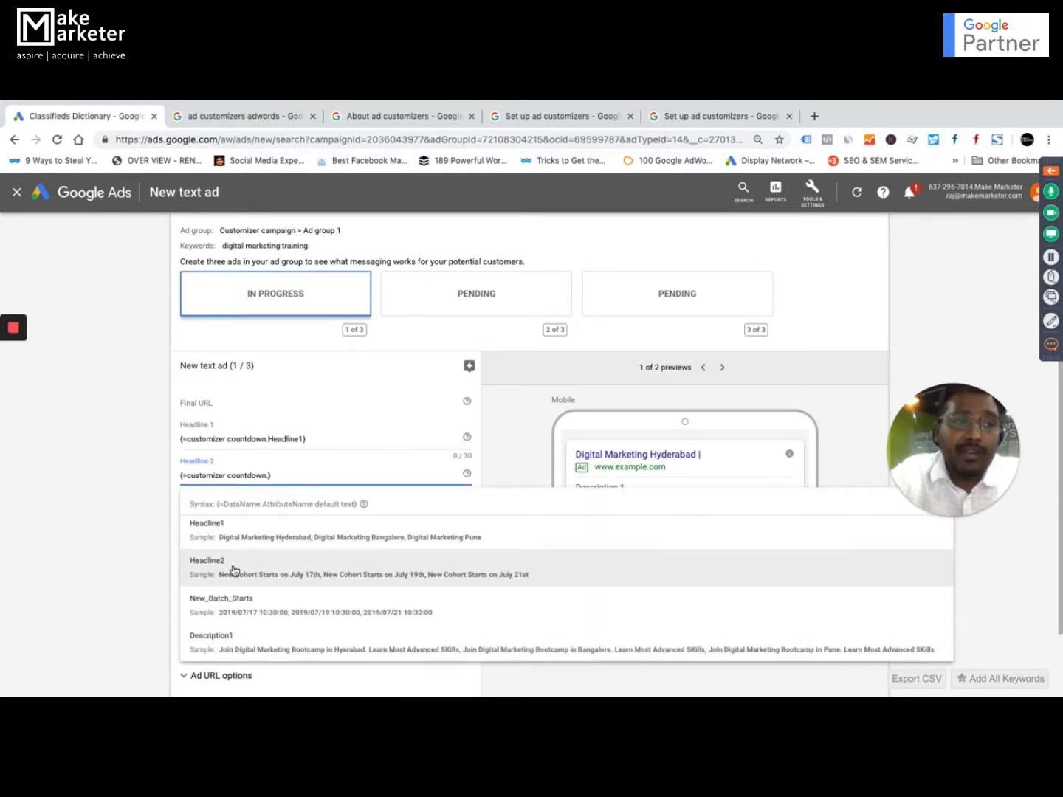
click(234, 570)
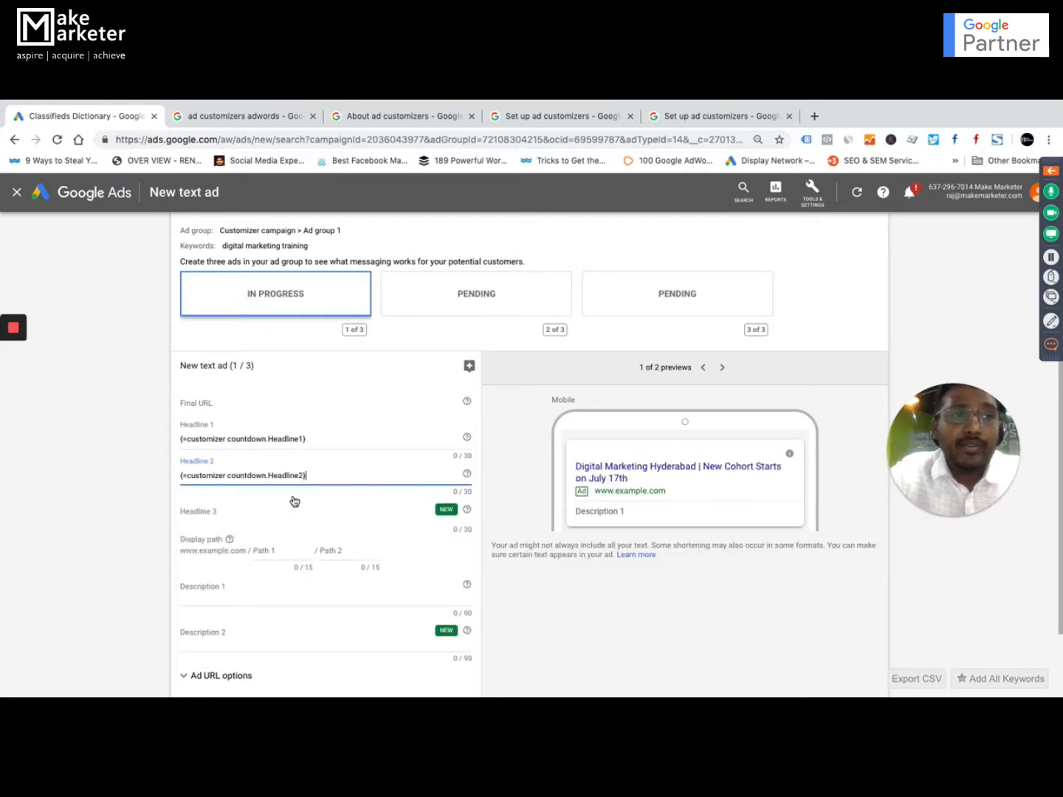
key(ctrl+Up)
click(761, 442)
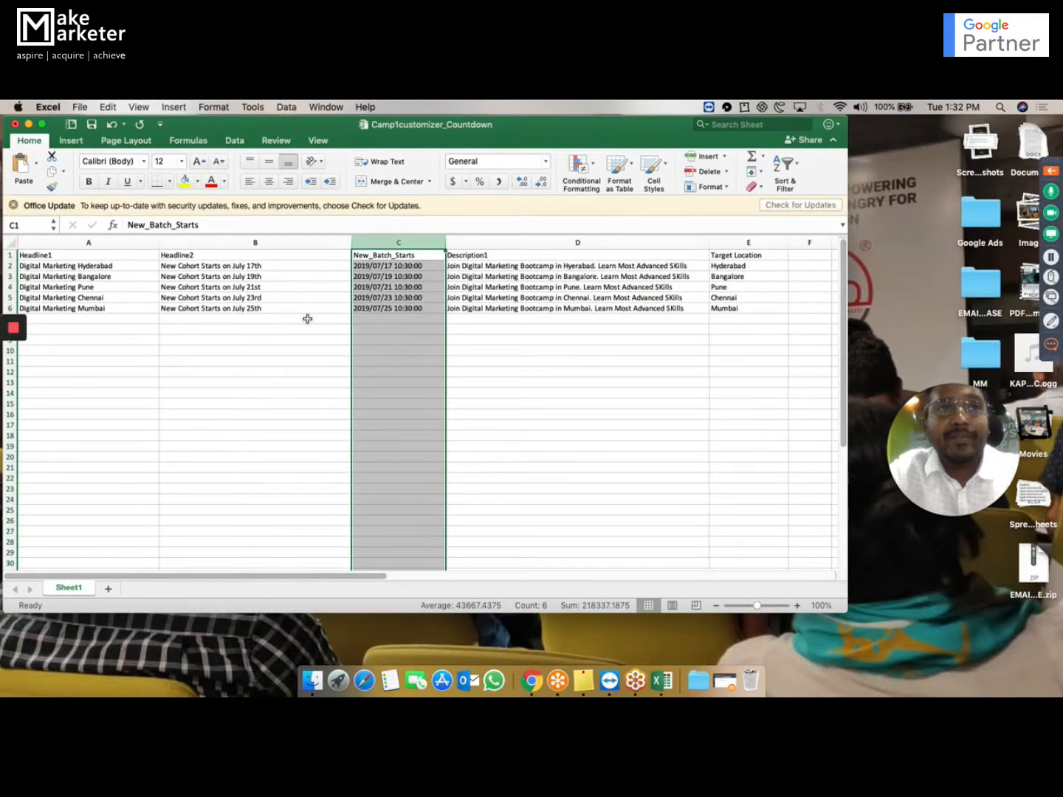
key(ctrl+Up)
click(521, 148)
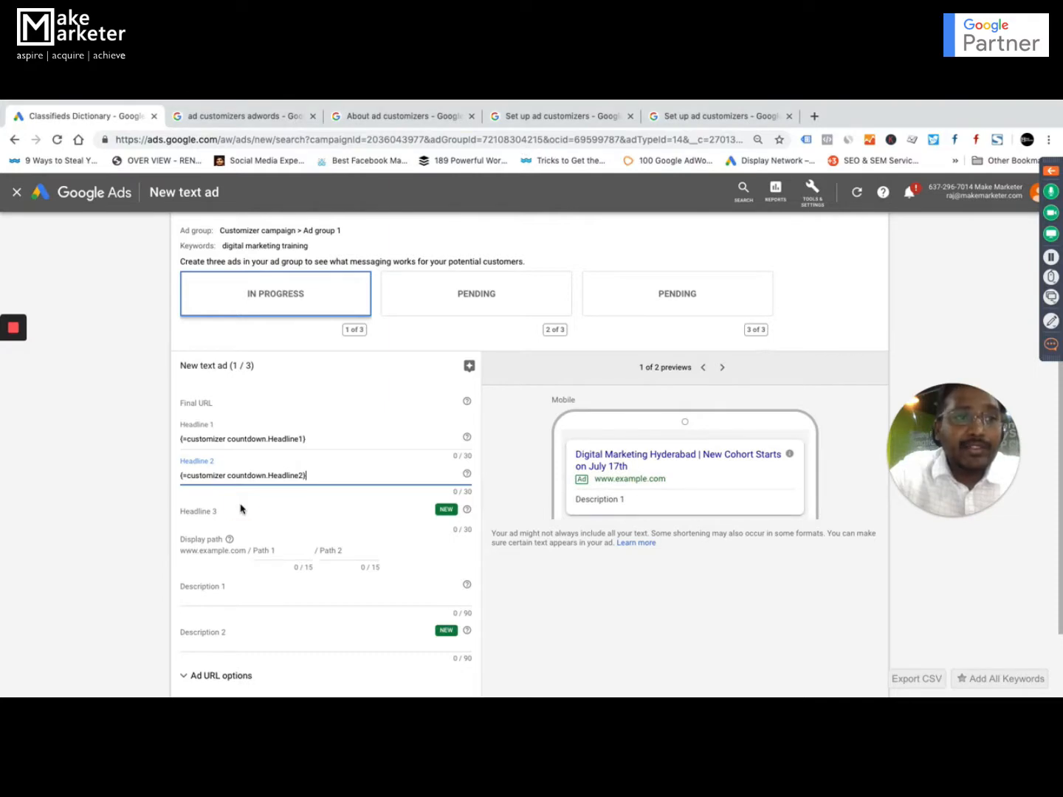
Enter "Most Advanced Curriculum" as the text ad's Headline 3.
click(207, 510)
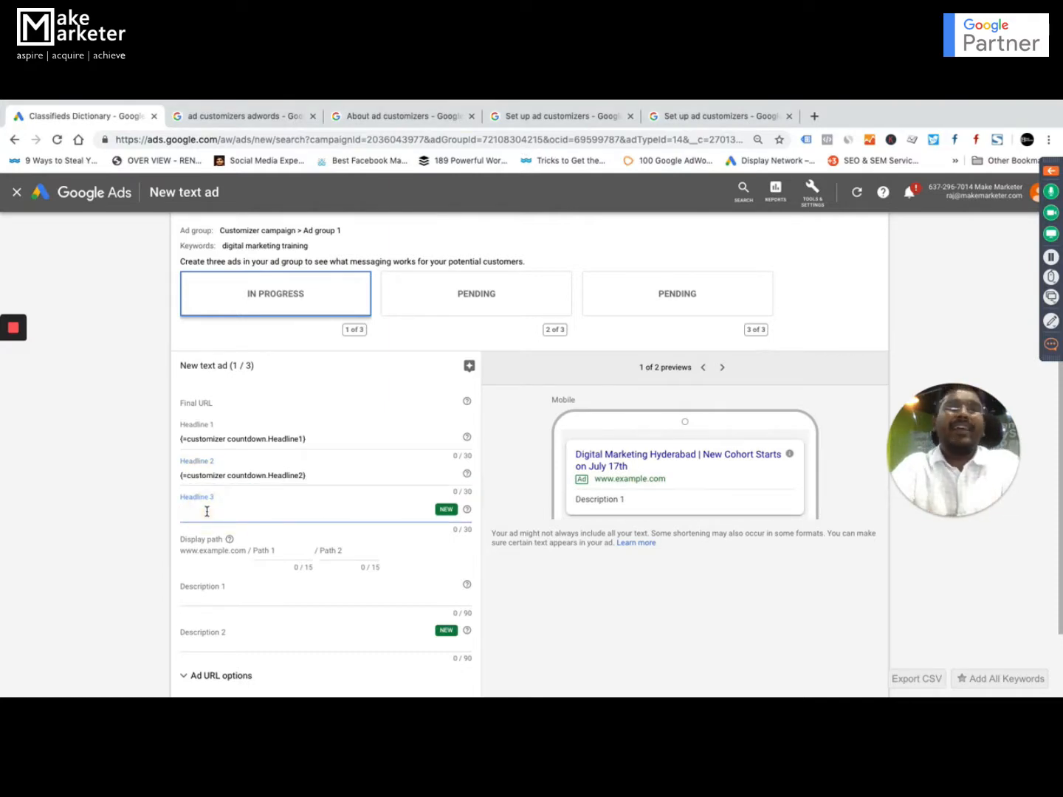
text(Most Ad)
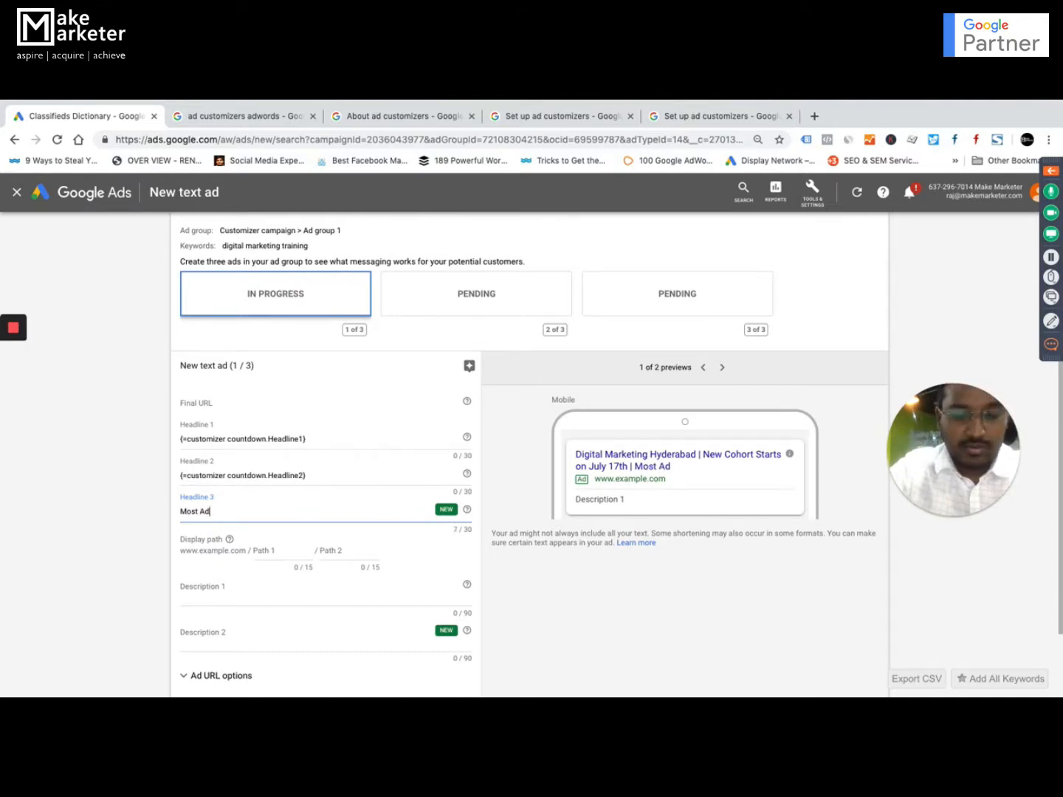
text(vanced)
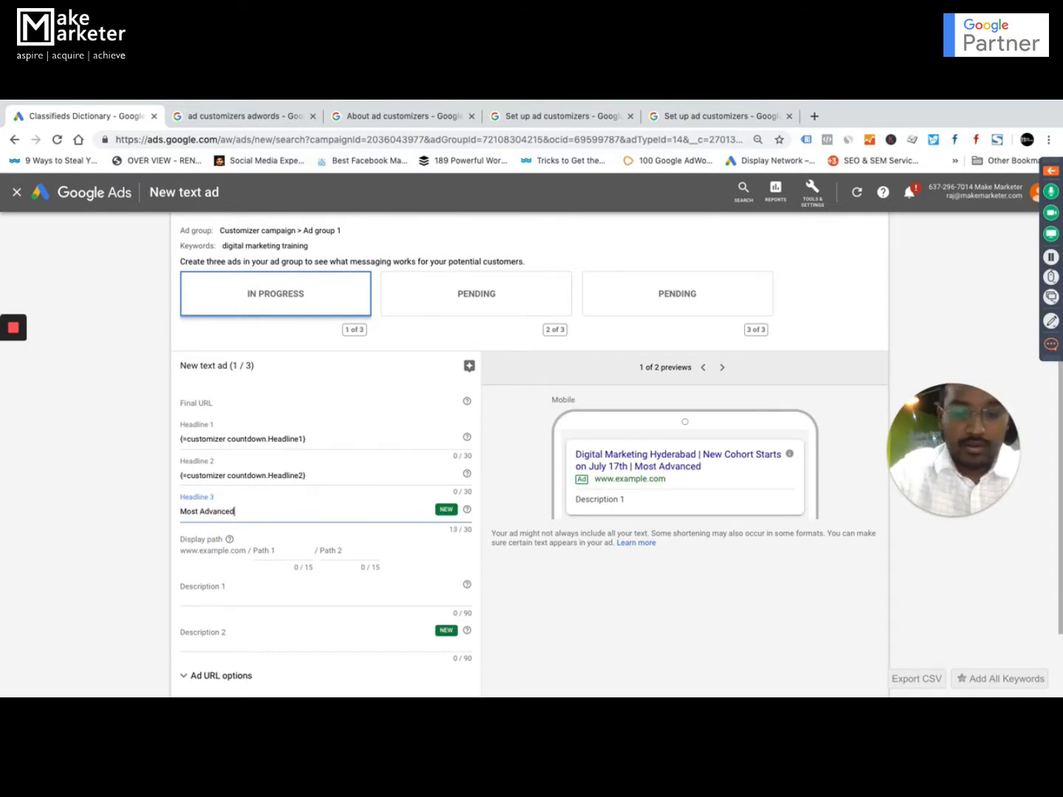
text( Curriculum)
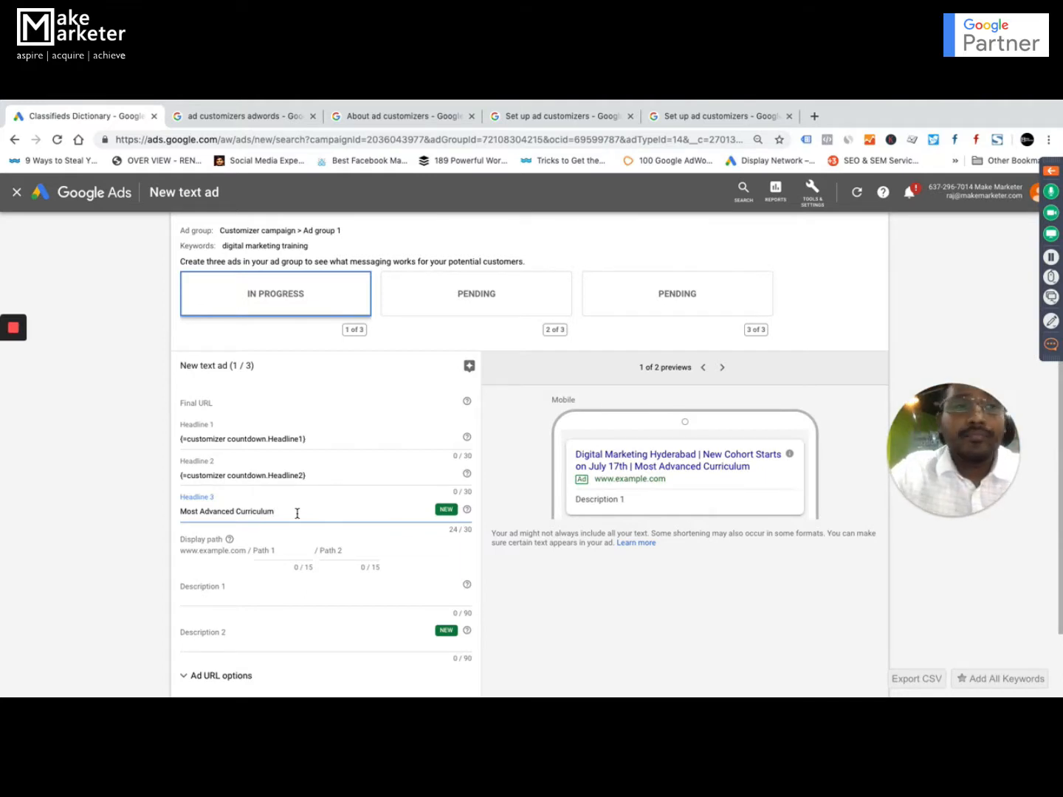
Replace the Headline 3 text with a countdown ending Jul 17, 2019 that starts 20 days before, in the ad viewer's time zone.
drag(297, 512, 180, 511)
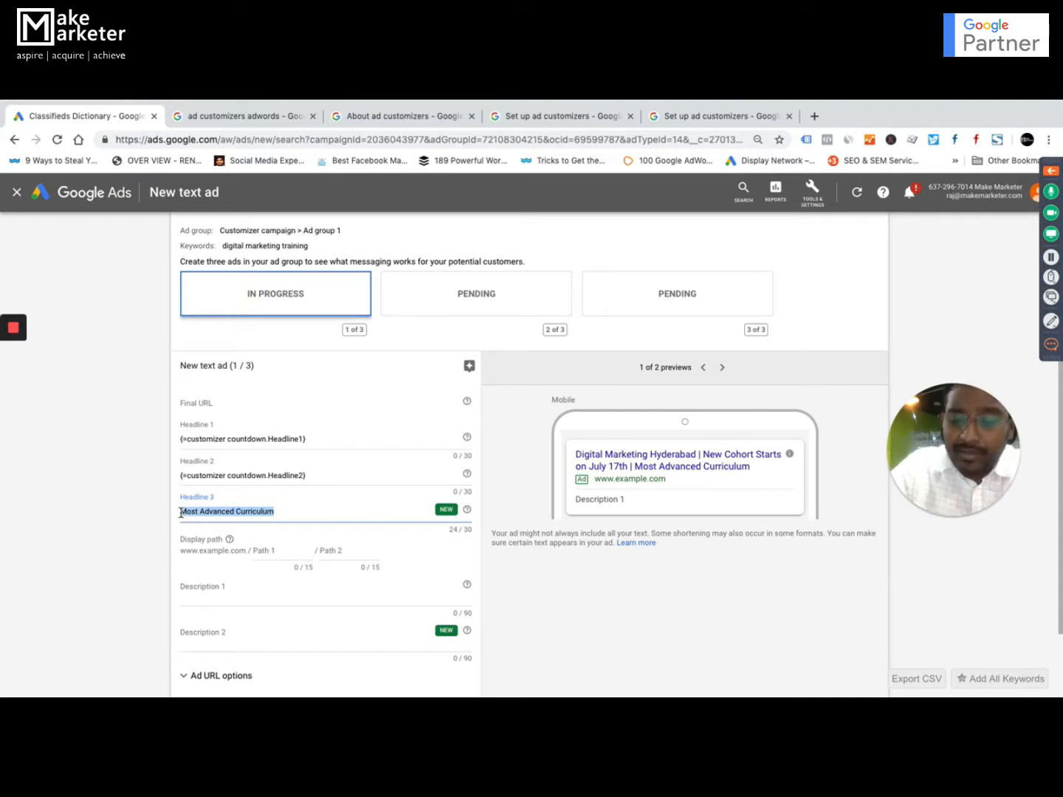
text({=COUNTDOWN()
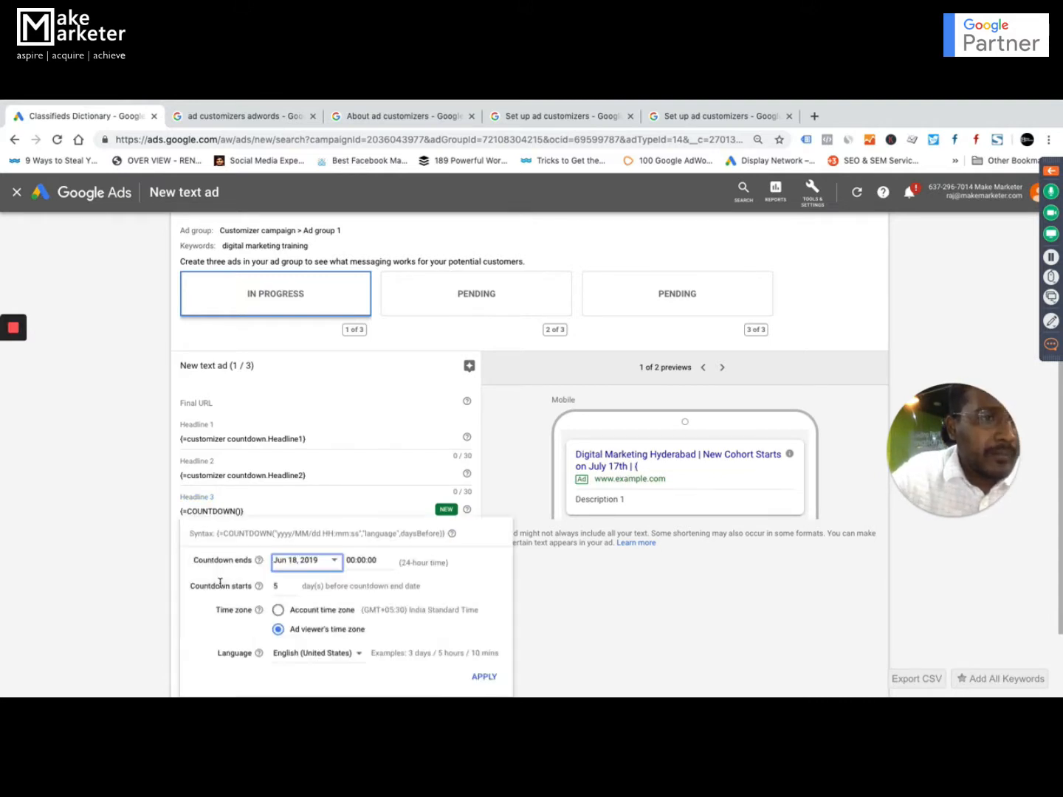
click(222, 582)
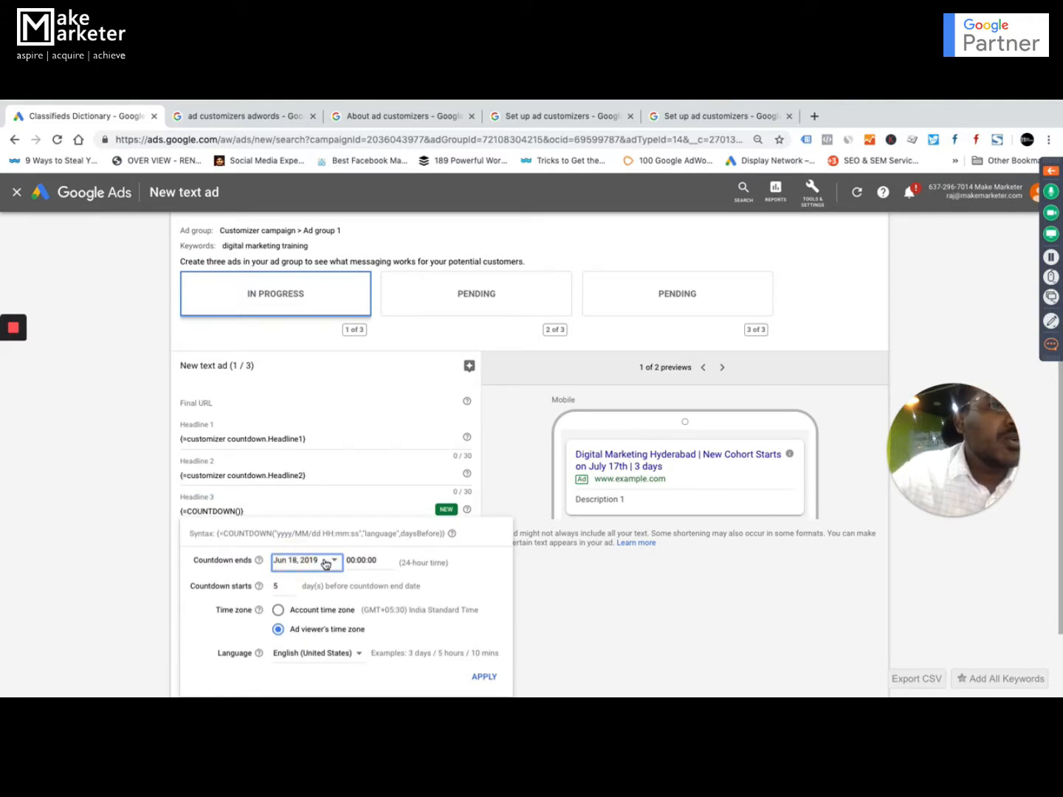
click(331, 561)
click(331, 560)
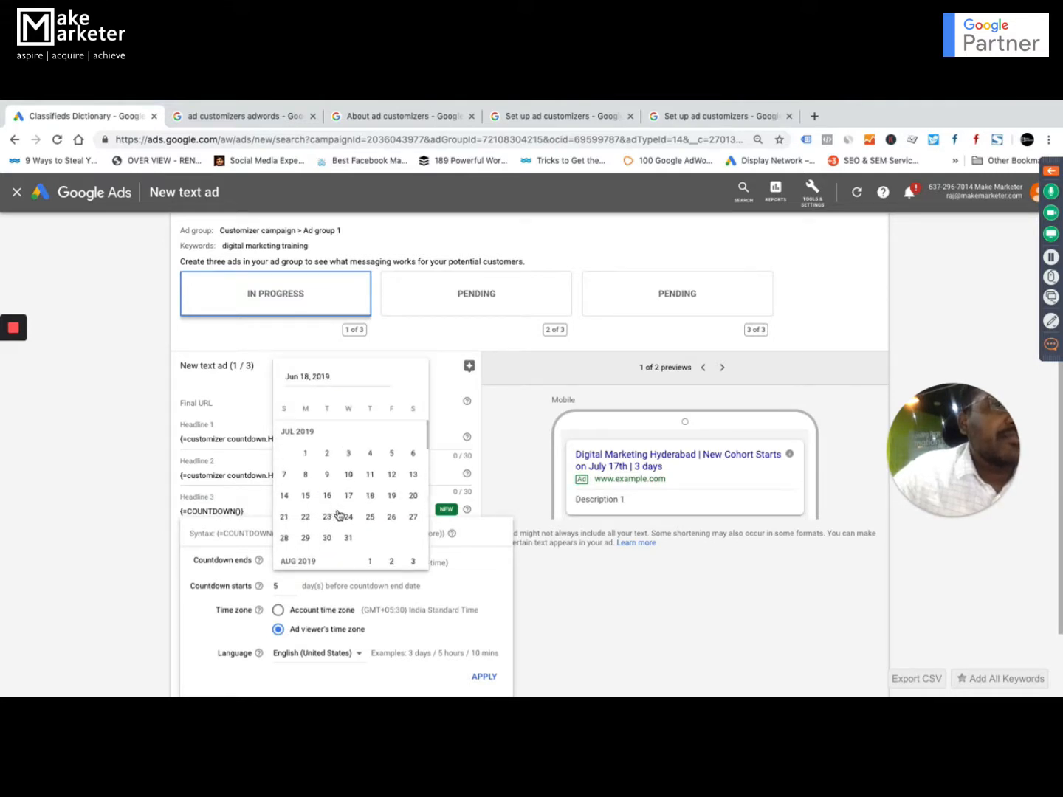
click(348, 498)
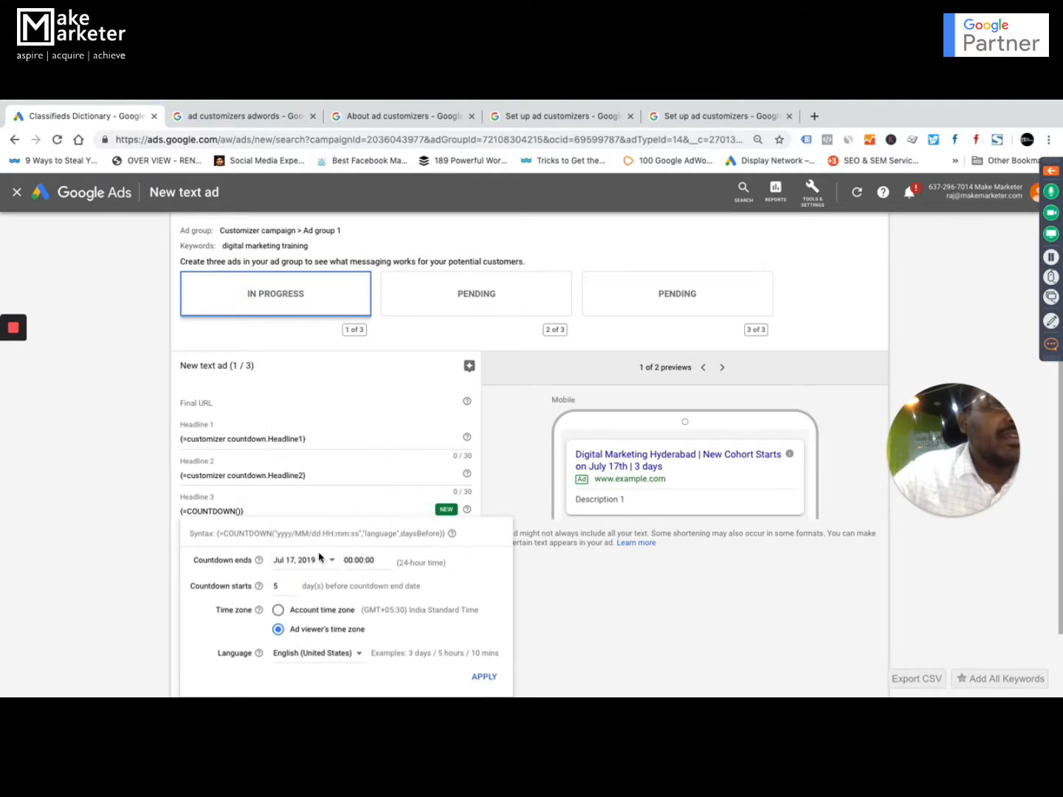
click(274, 586)
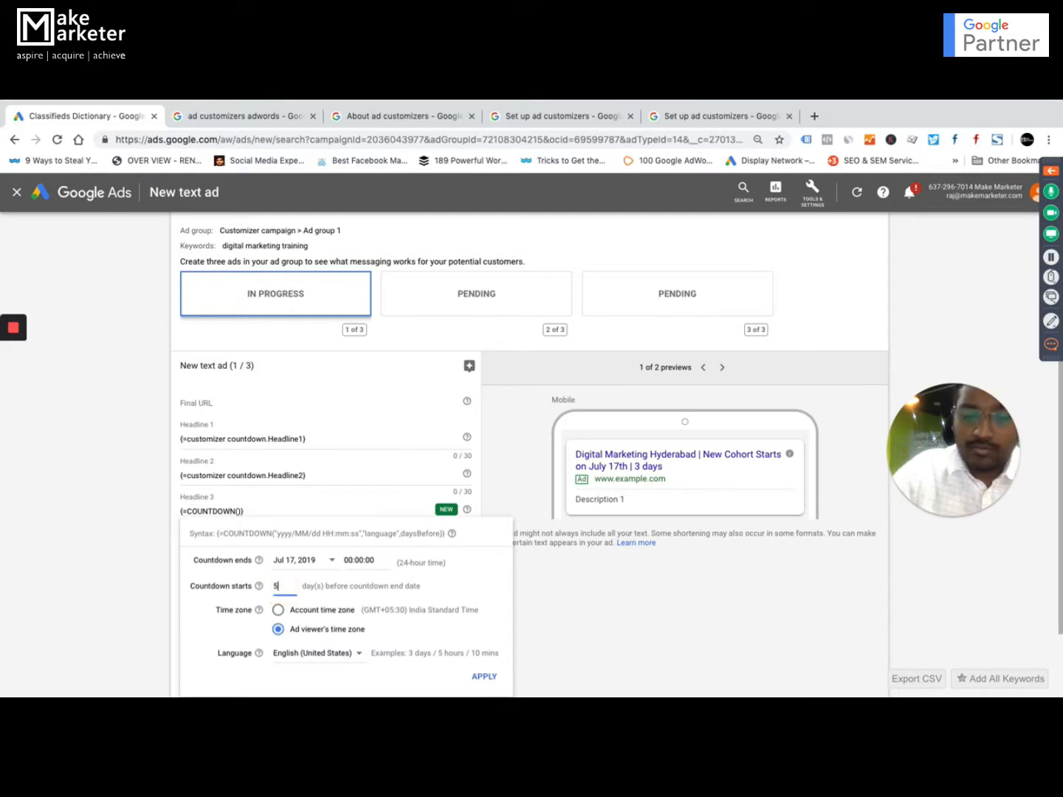
key(BackSpace)
text(20)
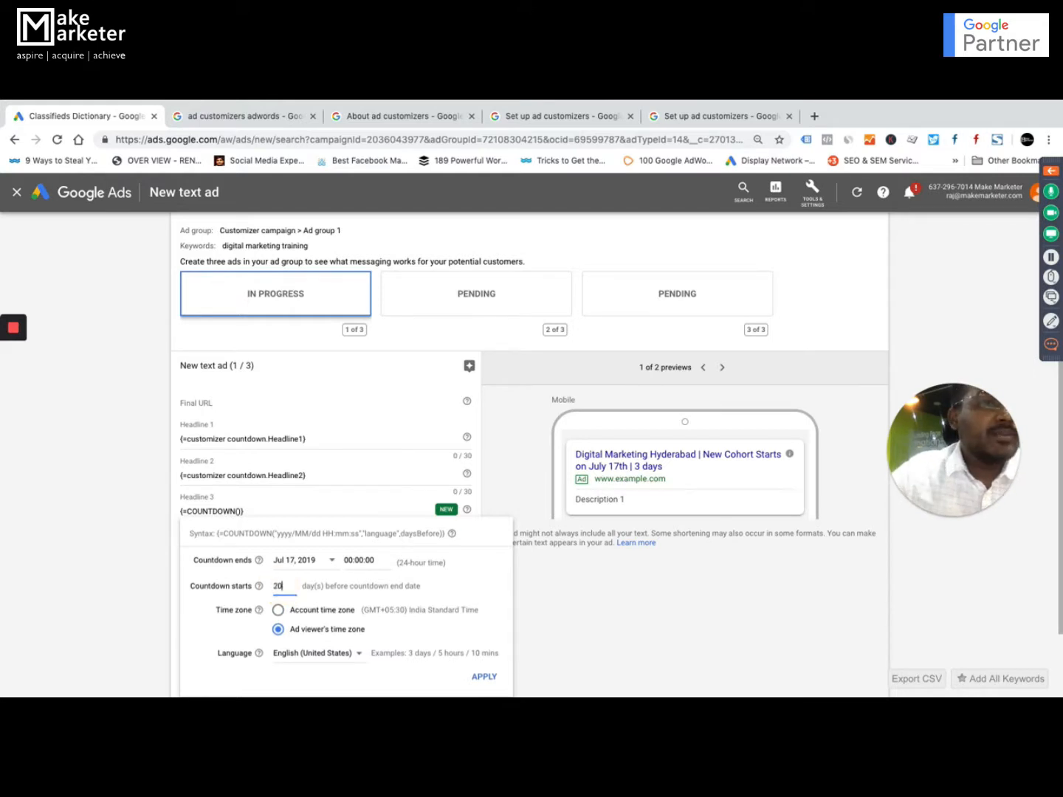
click(483, 676)
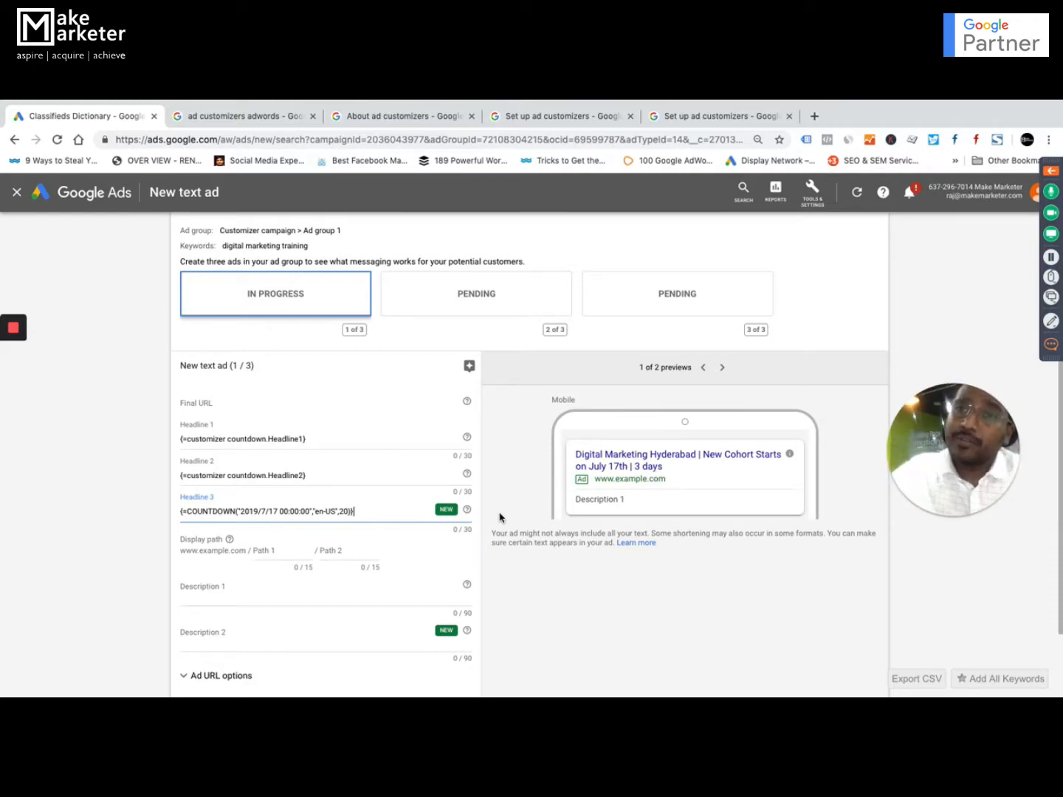
Review Headline 3's countdown settings and compare them with the New_Batch_Starts dates in the Excel workbook, ending back in Google Ads.
click(318, 511)
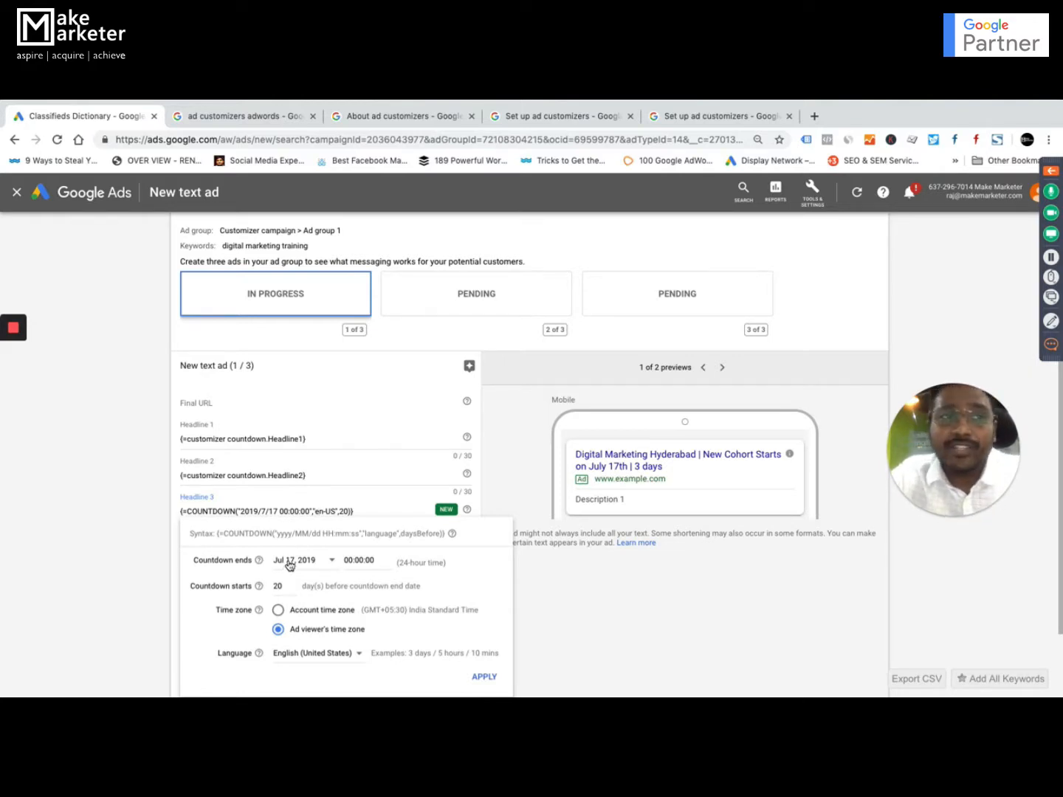
click(364, 512)
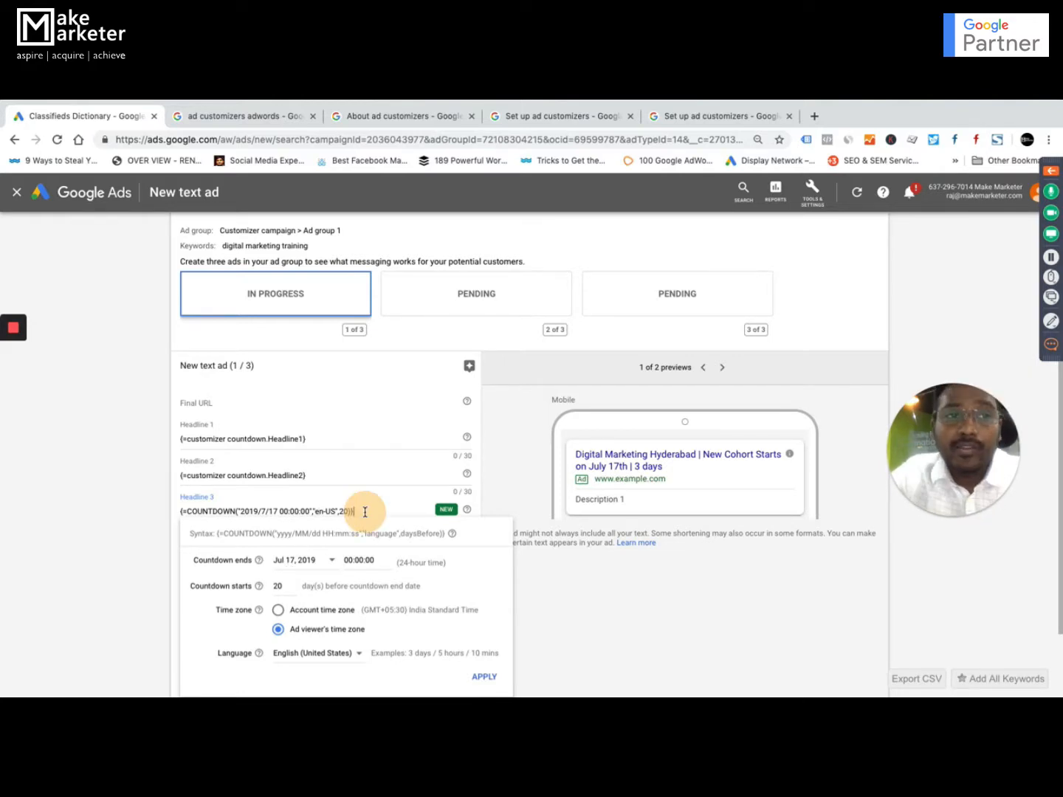
drag(364, 511, 177, 515)
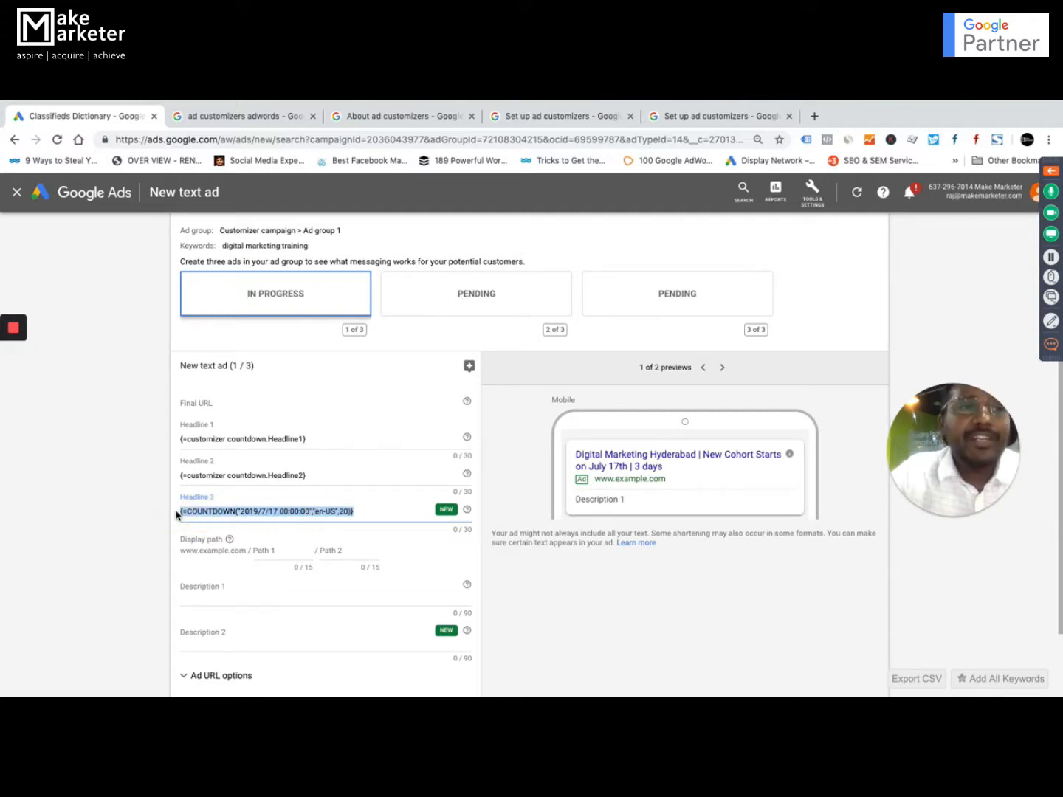
key(ctrl+Up)
click(528, 508)
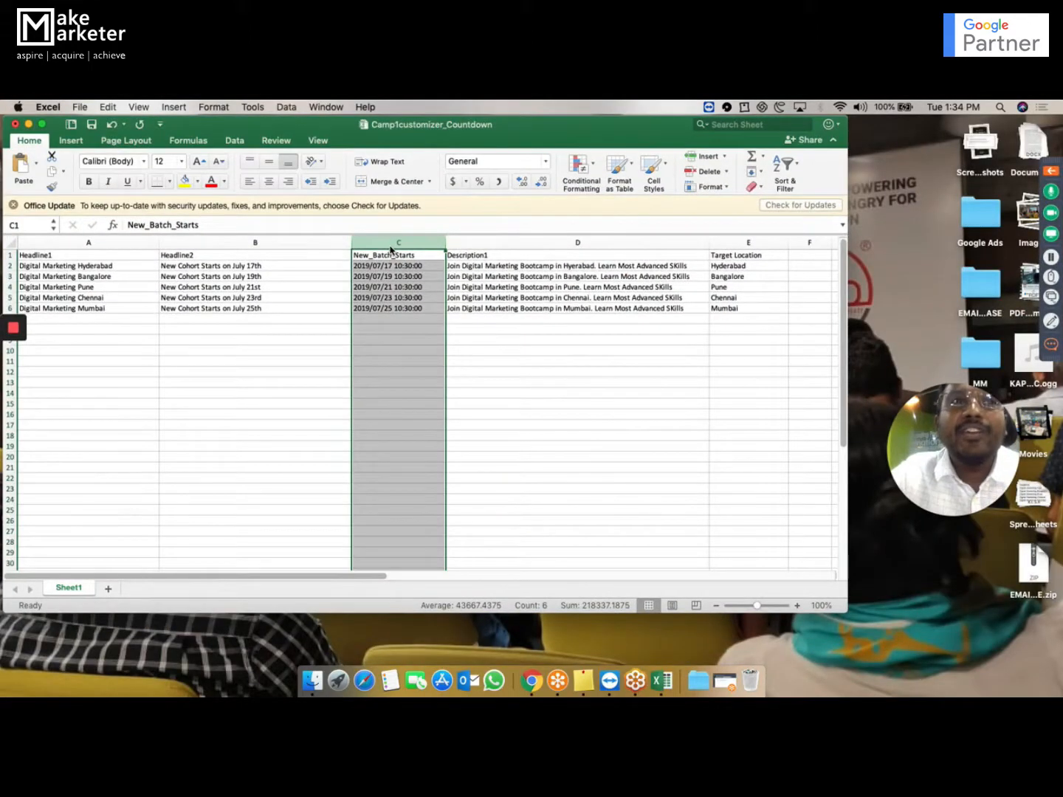
click(424, 255)
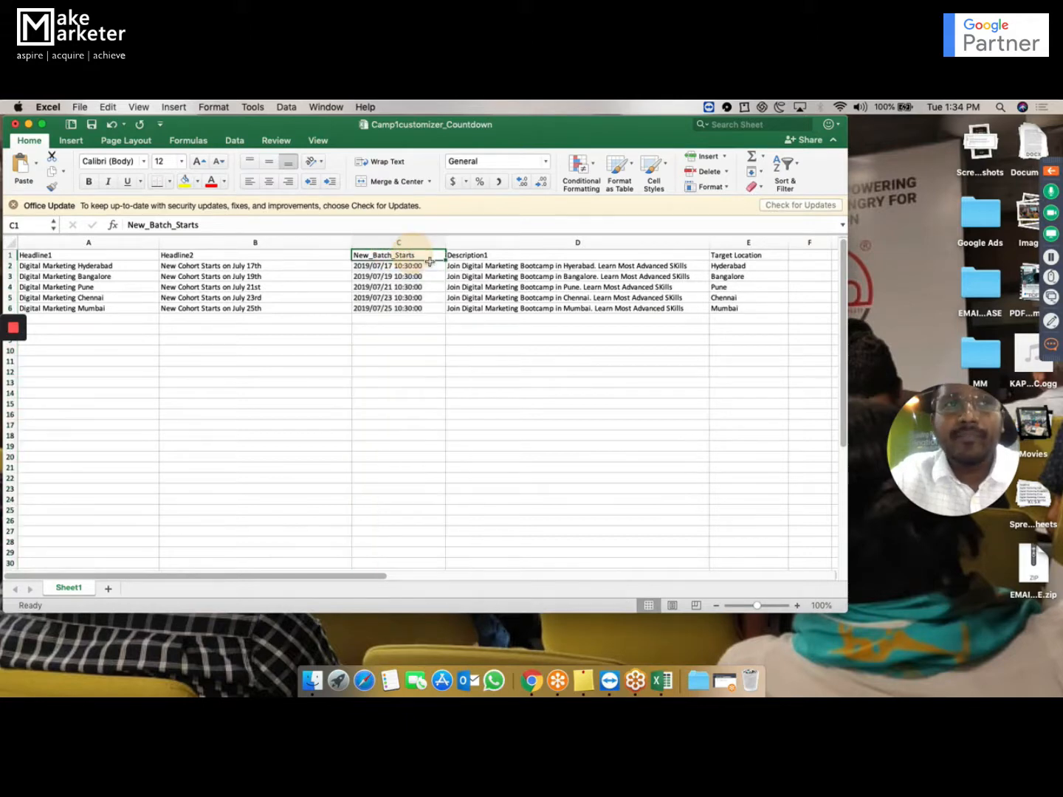
click(430, 267)
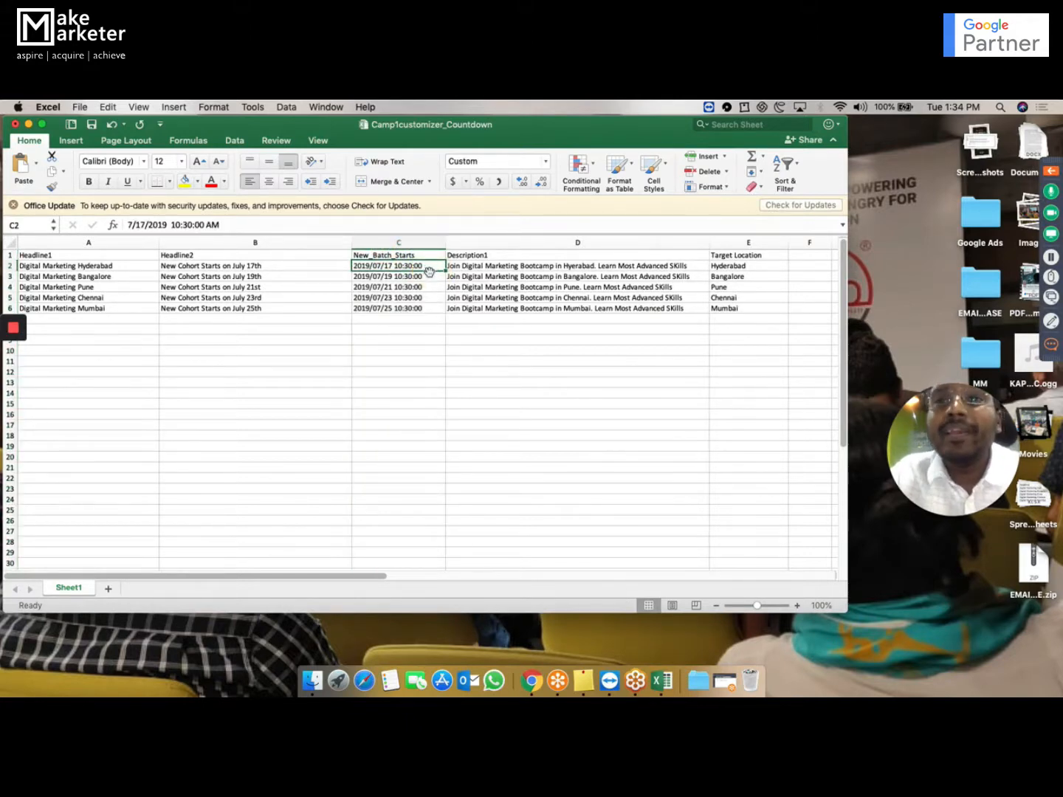
click(389, 349)
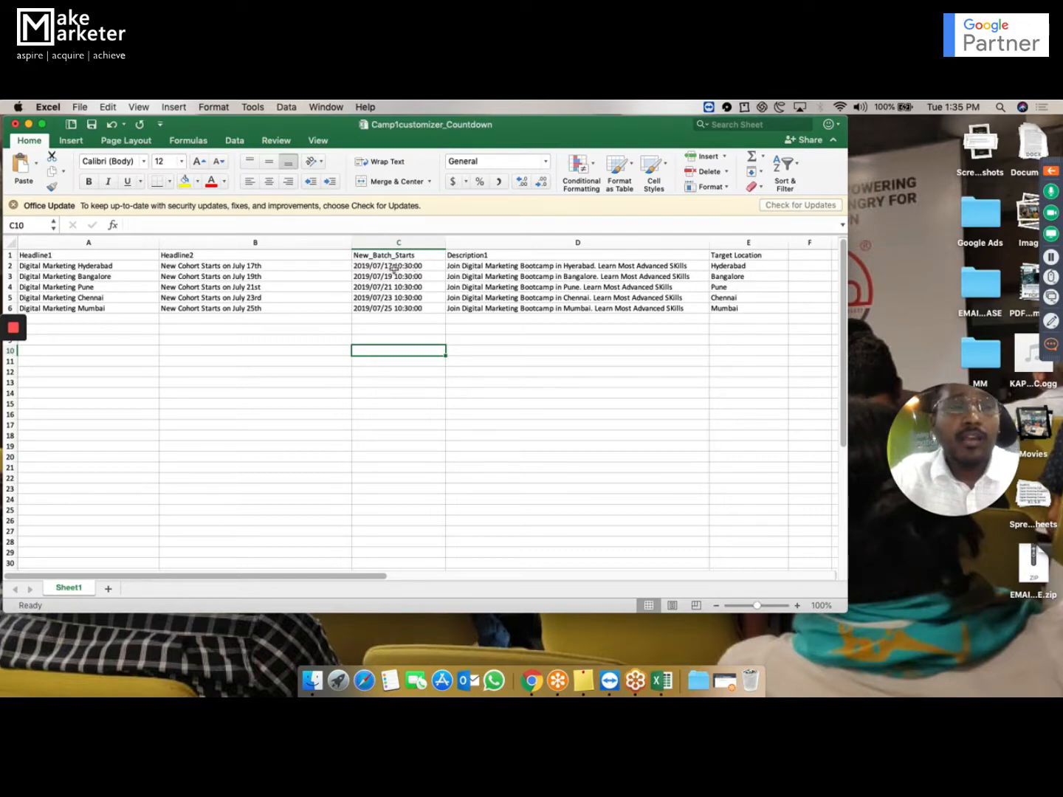
click(414, 267)
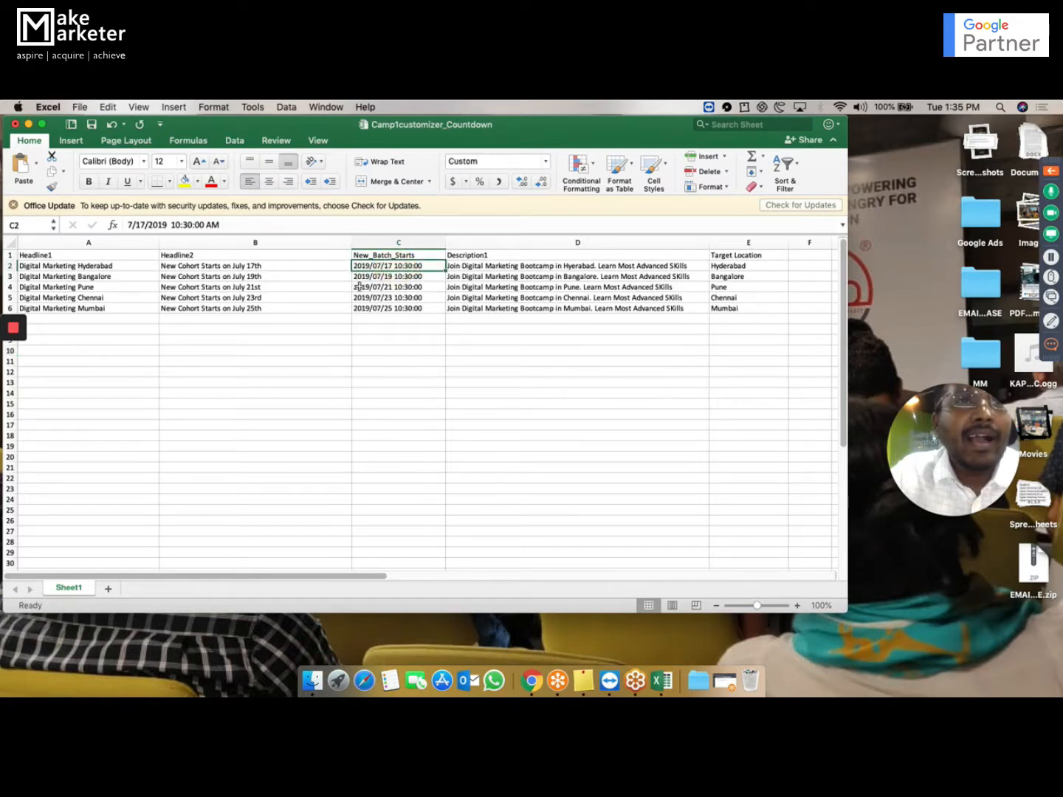
click(256, 269)
click(366, 279)
click(375, 296)
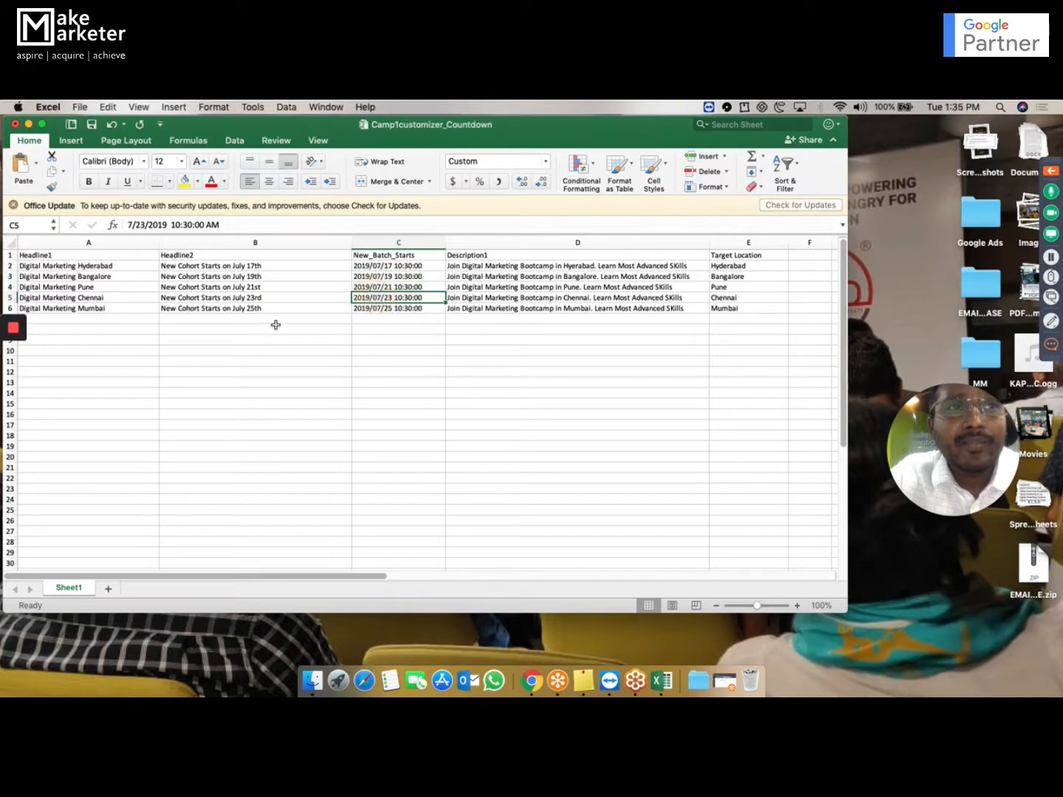
key(ctrl+Up)
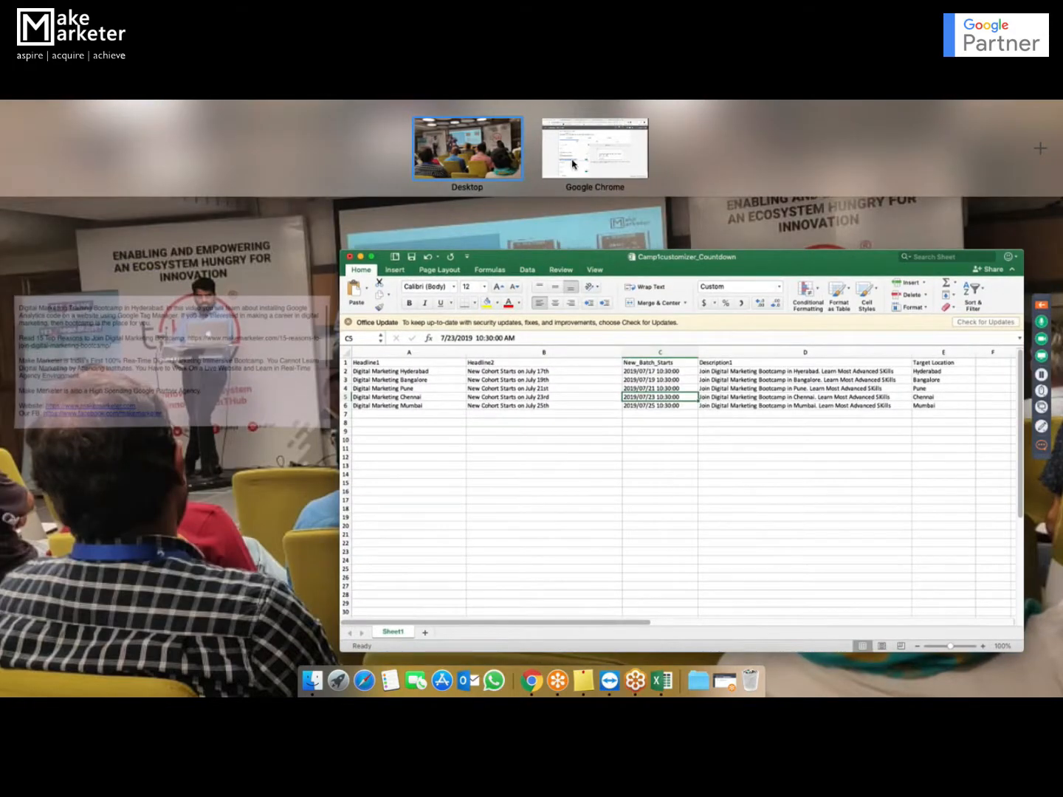
click(574, 164)
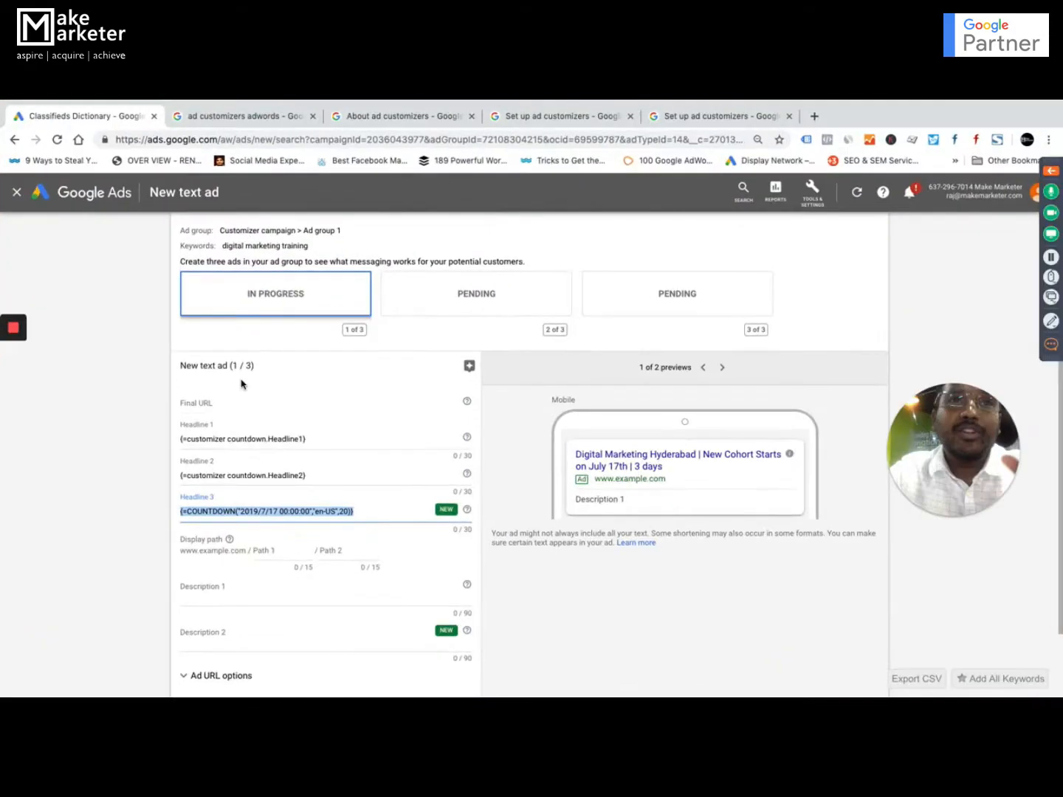
Replace the fixed-date countdown in Headline 3 with the text "Classes Wil Begin in".
click(375, 511)
click(374, 511)
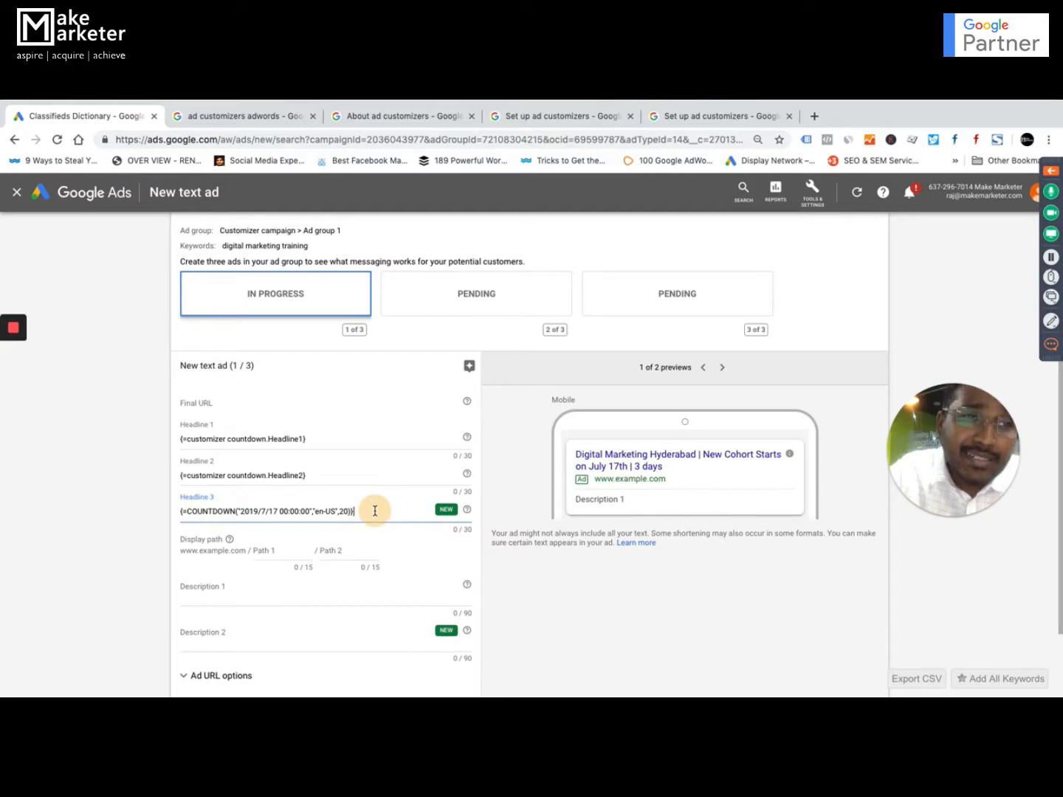
drag(375, 510, 181, 510)
text({New)
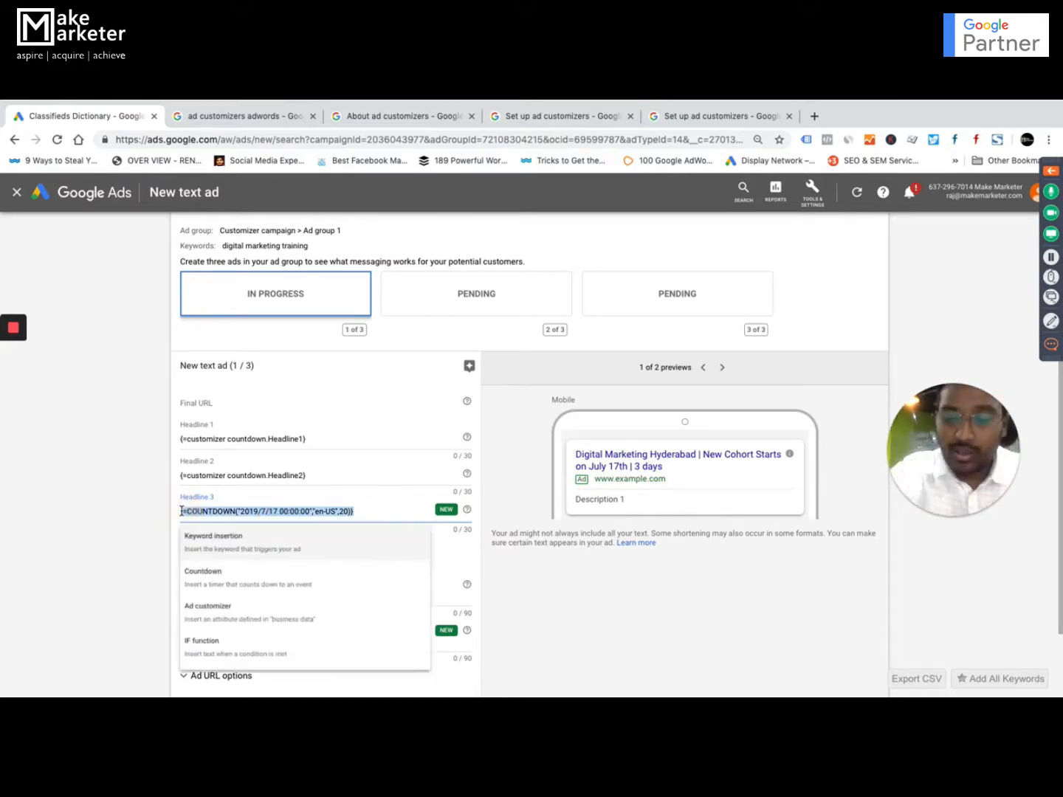
key(BackSpace)
key(BackSpace)
key(BackSpace)
key(BackSpace)
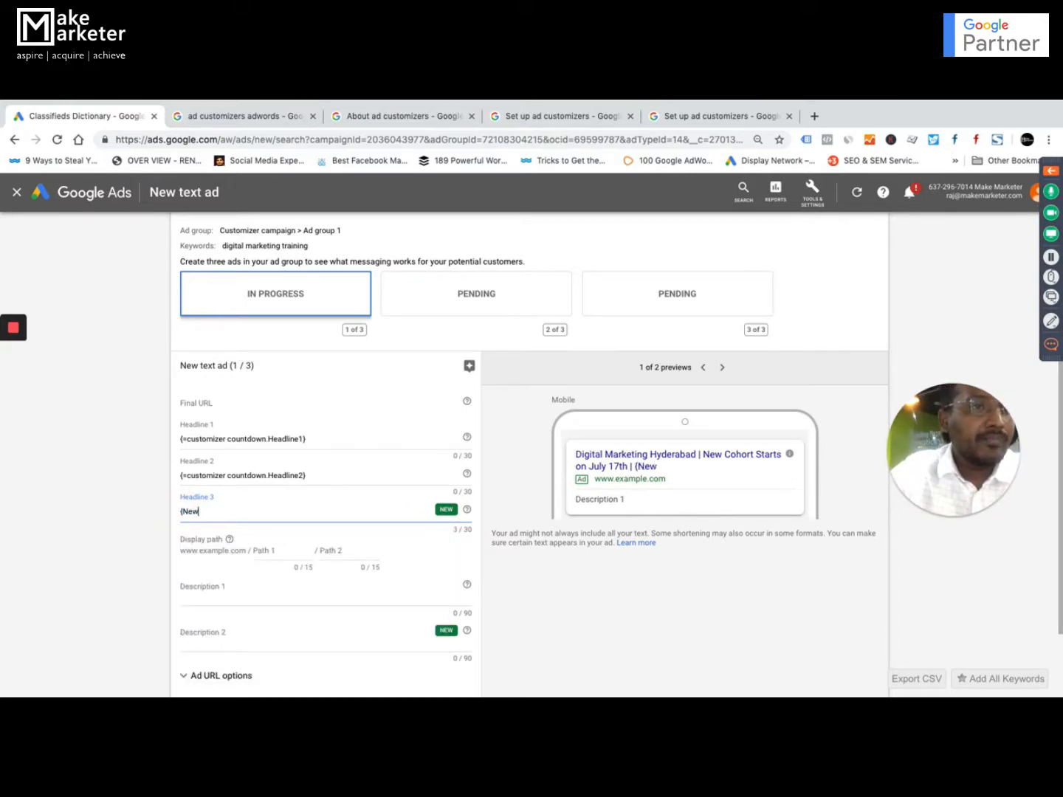
text(c)
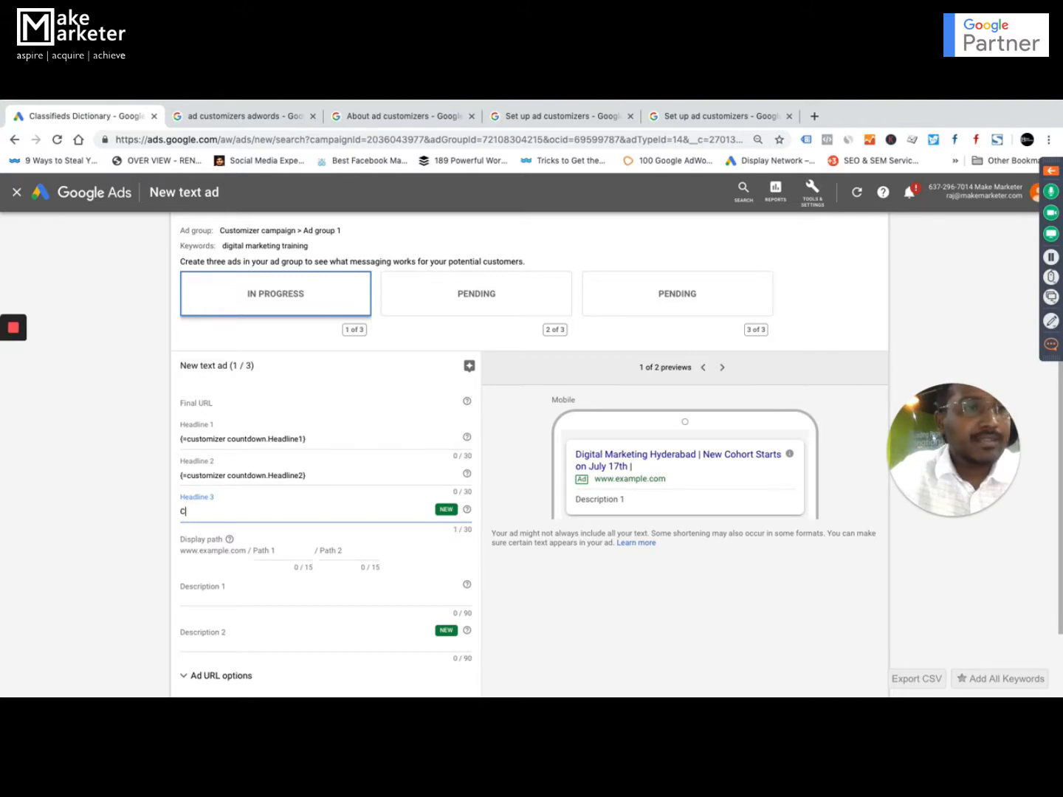
text(lasses )
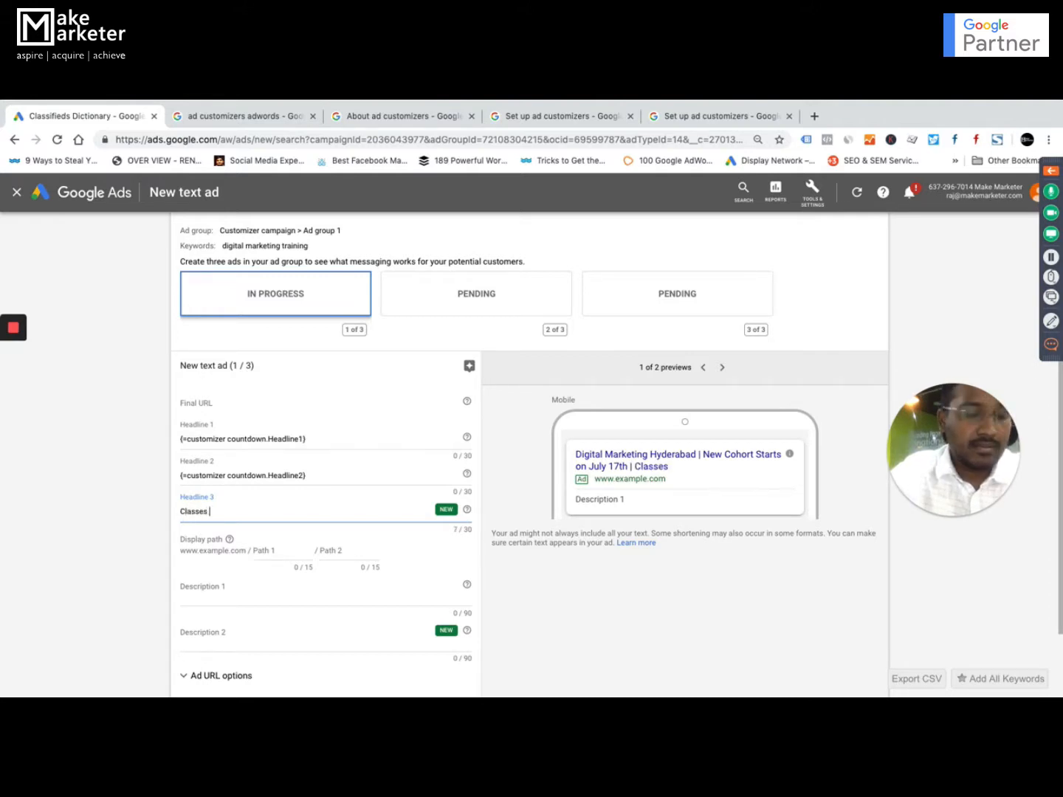
text(Wil B)
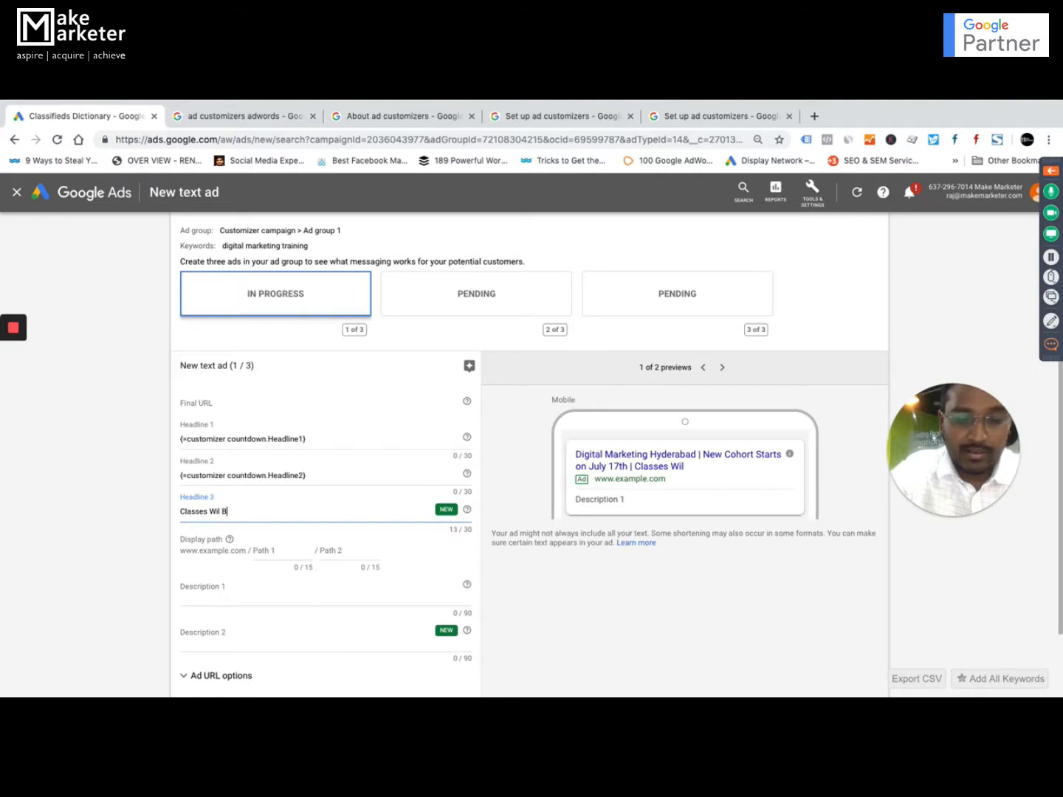
text(egin in)
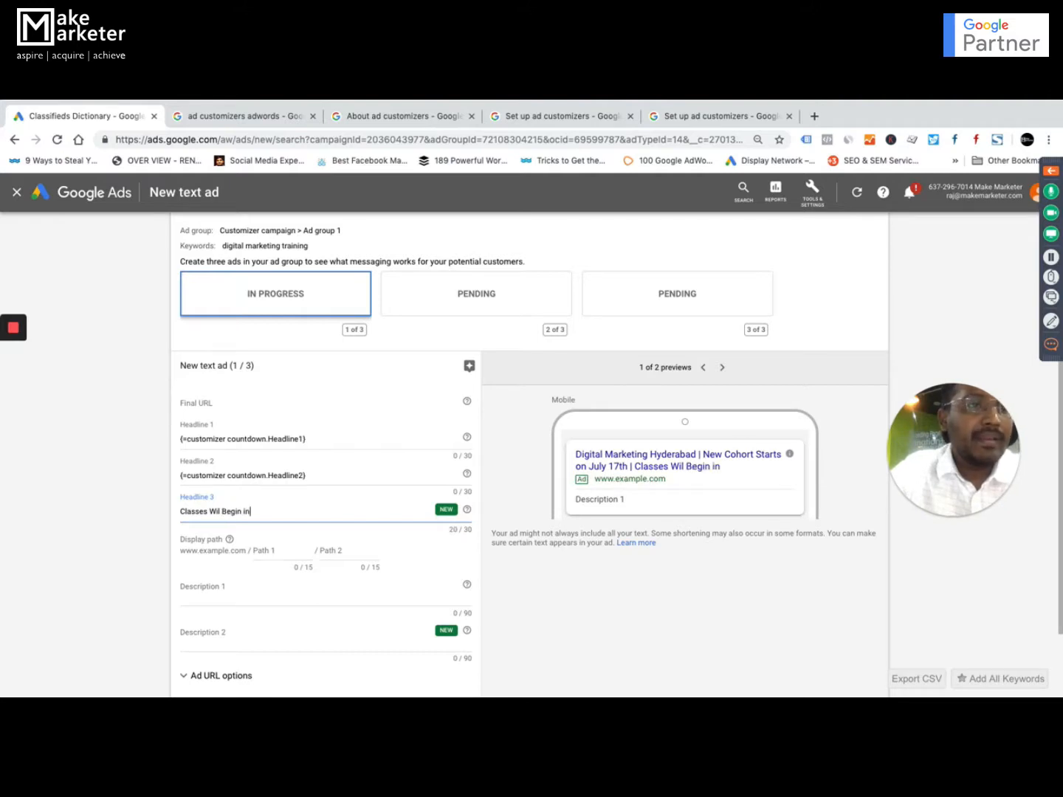
text( {)
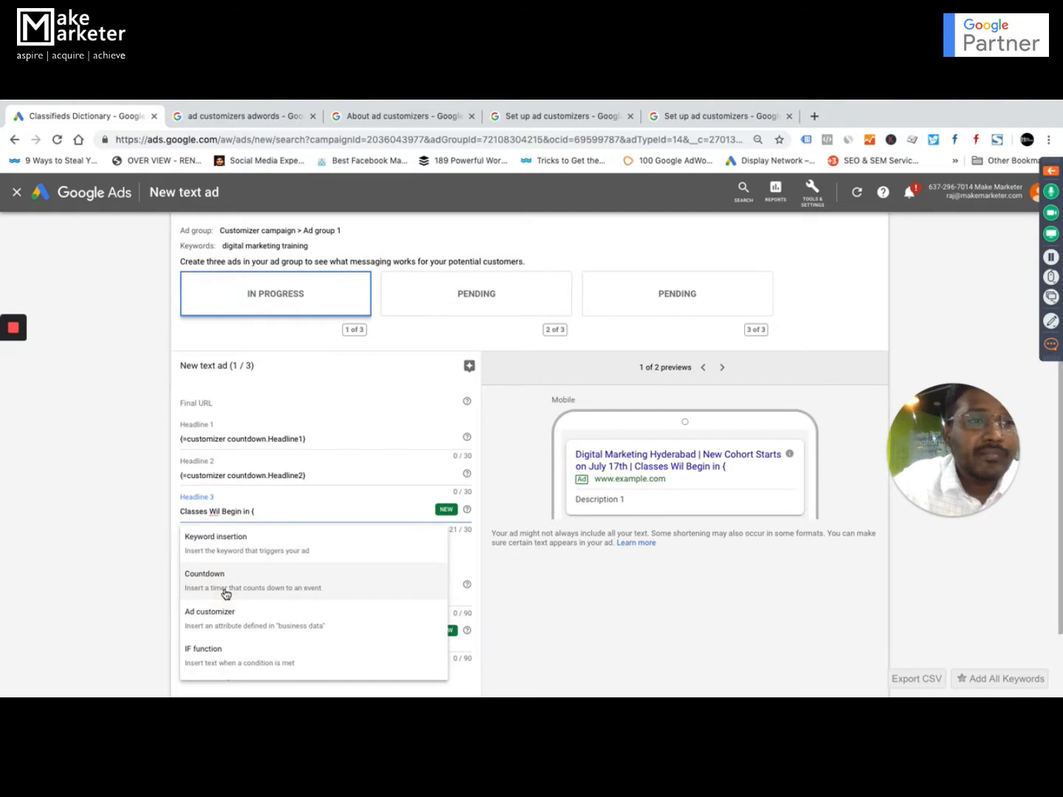
Append a COUNTDOWN function to the Headline 3 text and insert the customizer countdown feed's New_Batch_Starts attribute inside its parentheses.
click(226, 595)
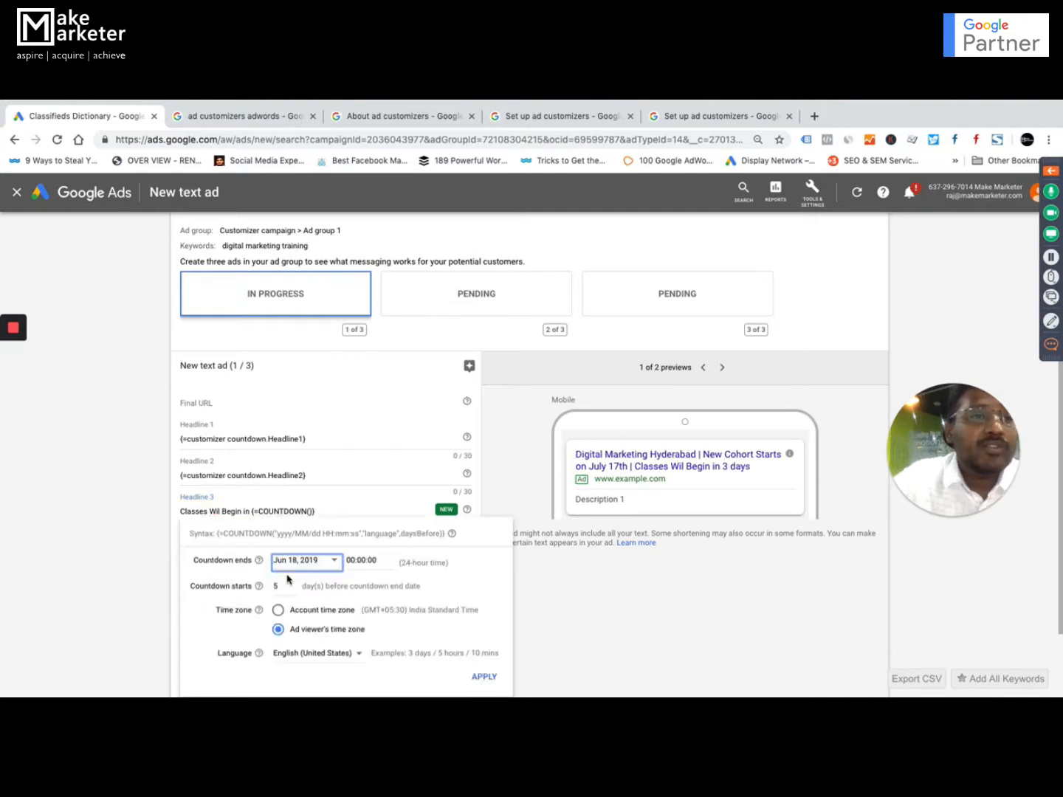
click(311, 511)
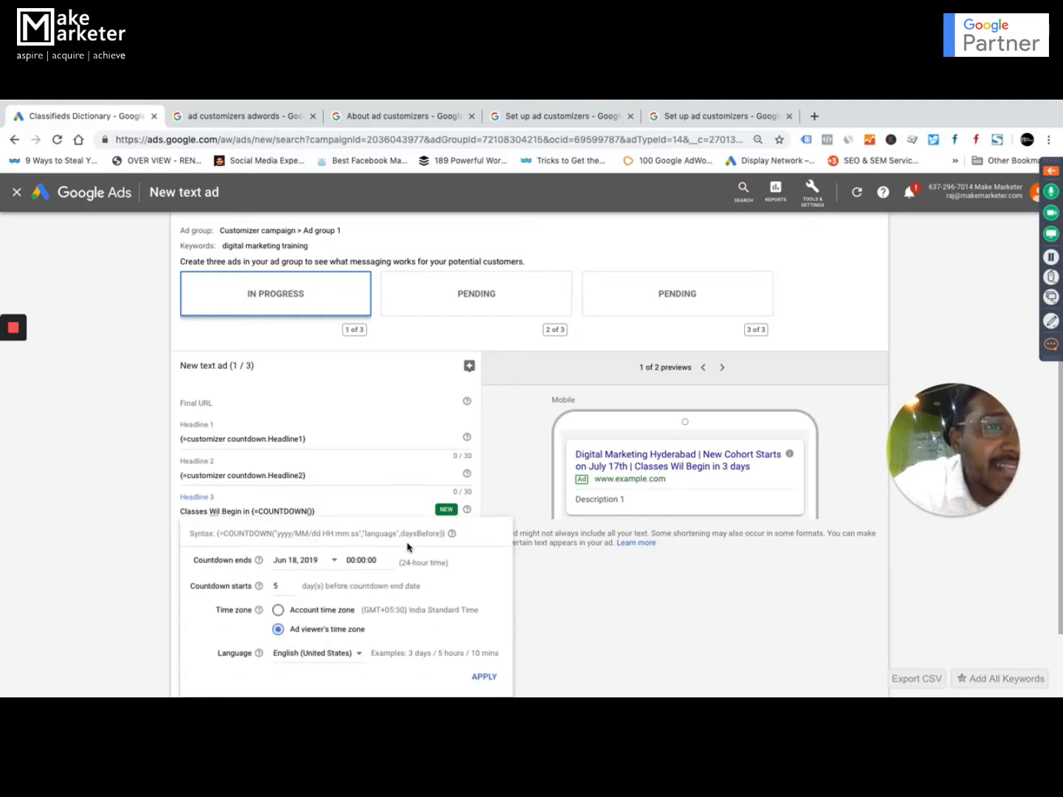
text({)
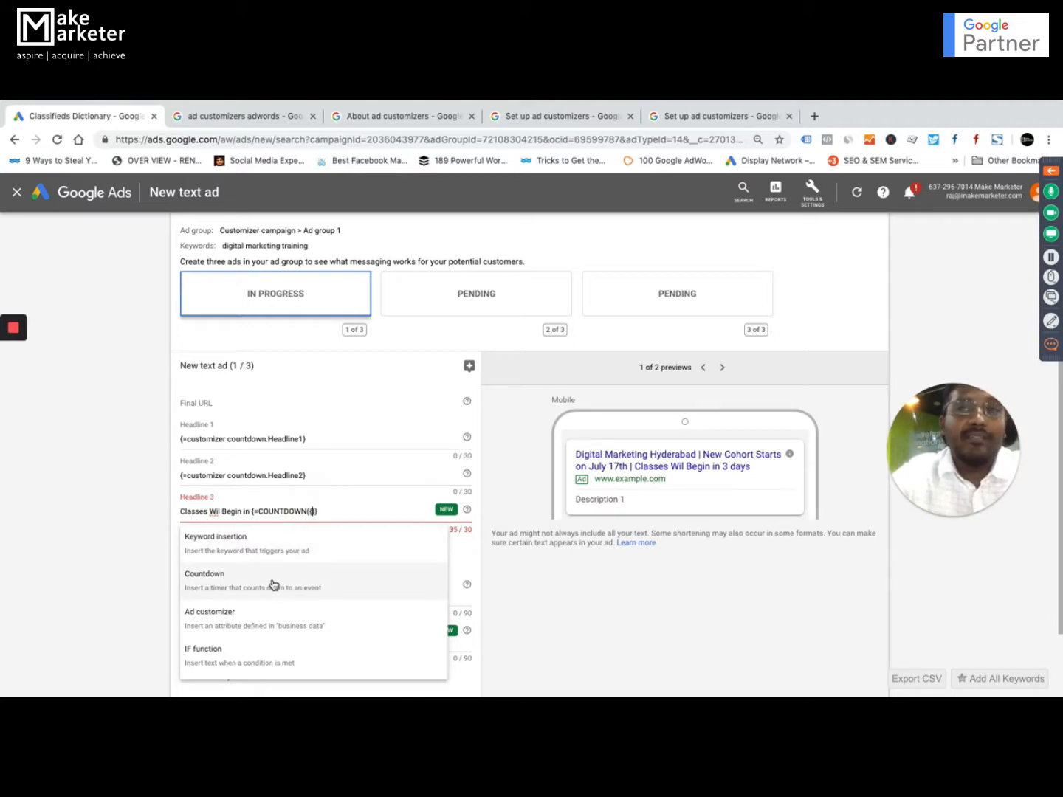
click(233, 616)
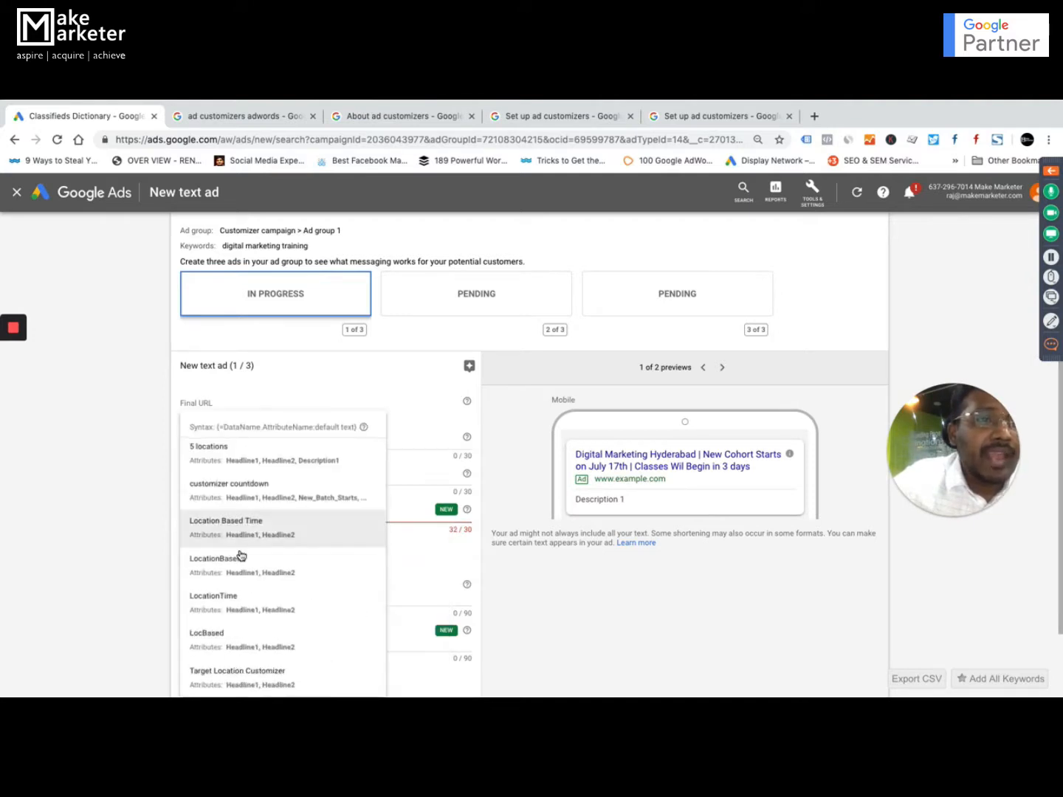
click(246, 496)
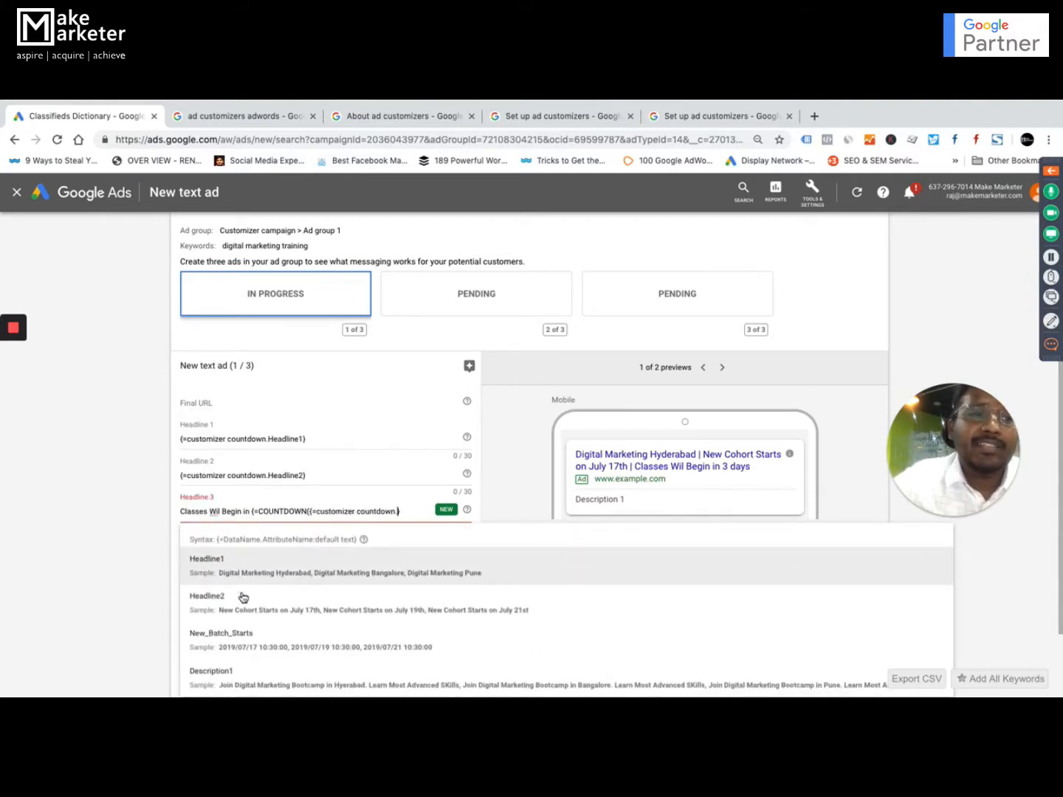
click(249, 644)
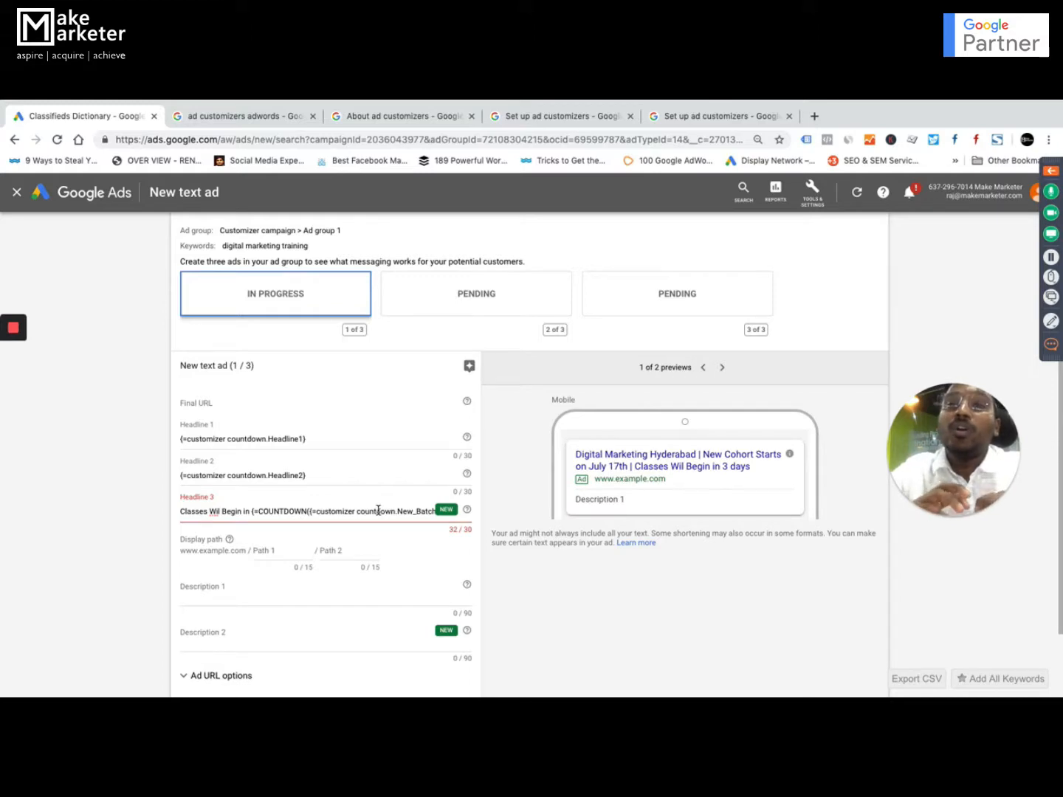
Review the New_Batch_Starts dates for each location in the Camp1customizer_Countdown workbook in Excel, ending back in Google Ads.
key(ctrl+Up)
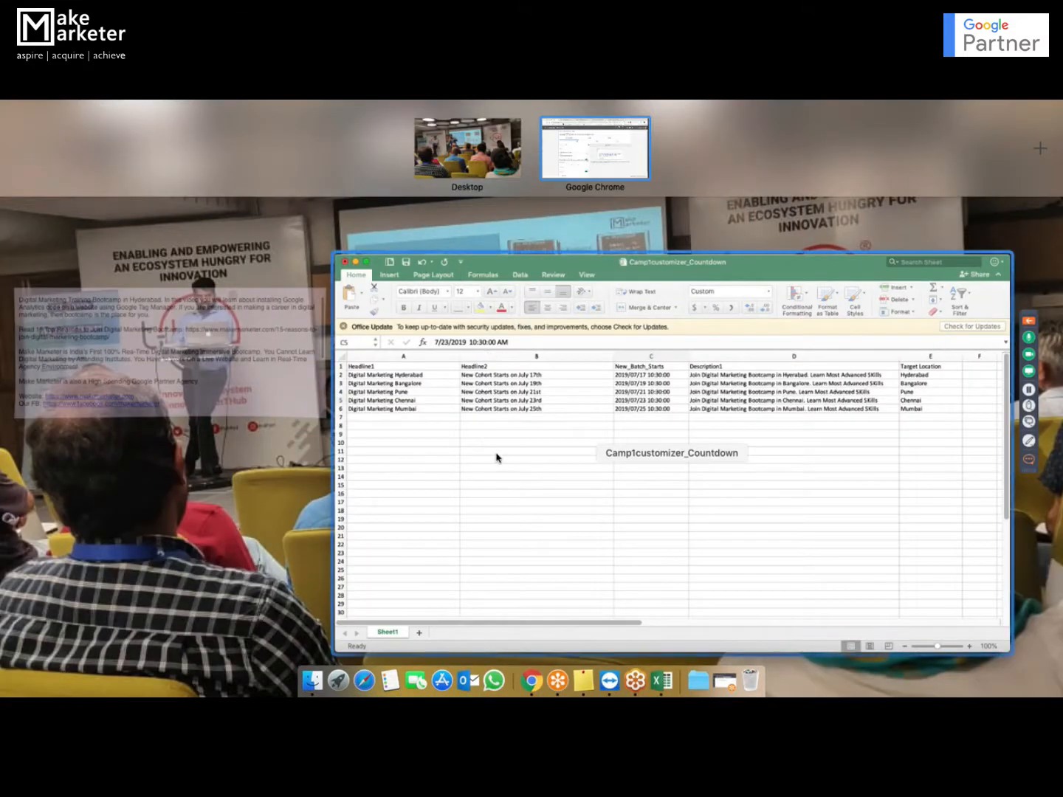
click(496, 454)
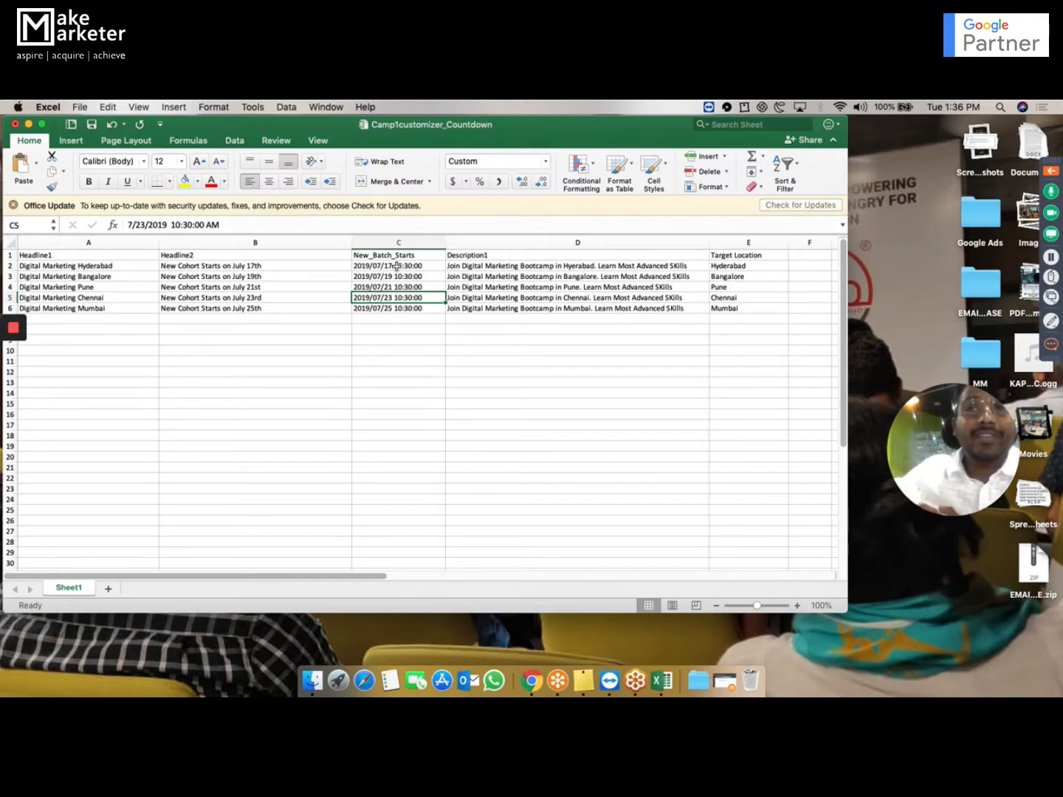
key(ctrl+Up)
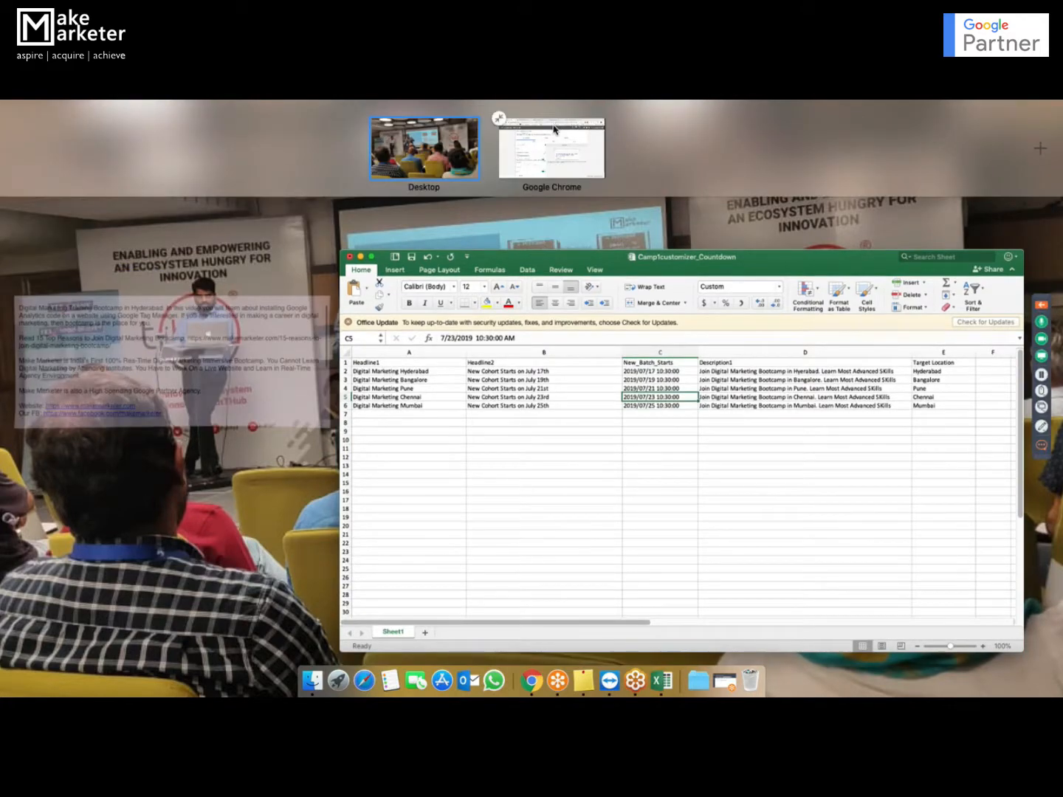
click(626, 436)
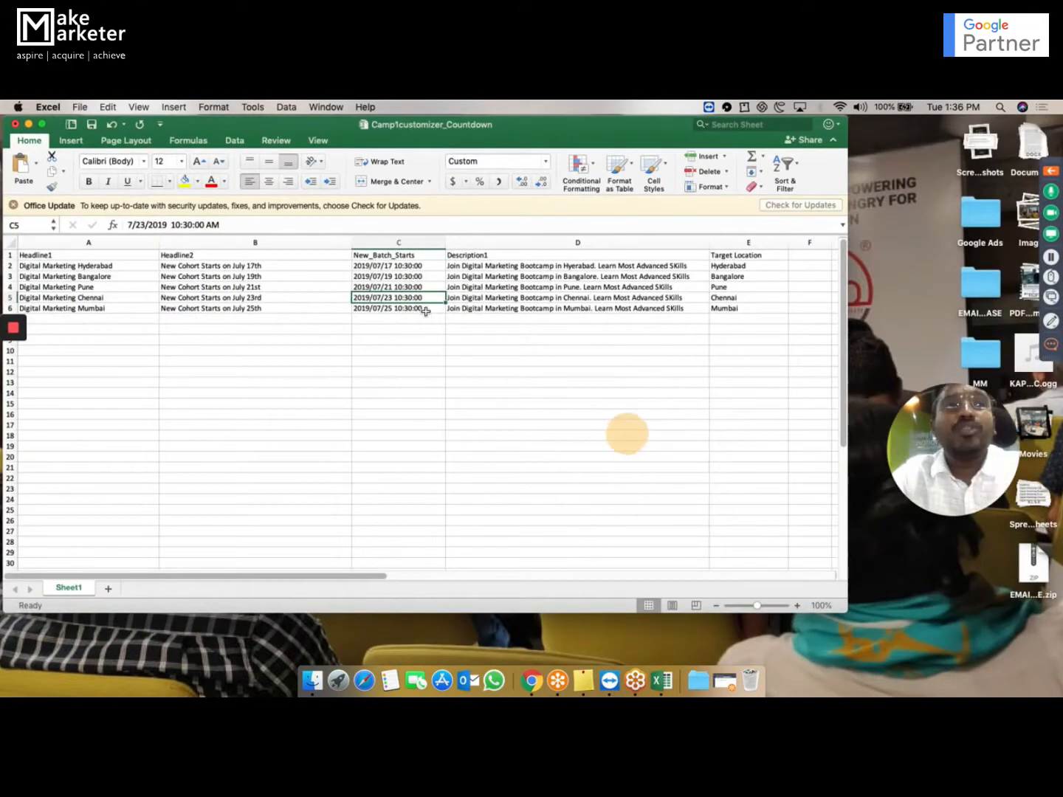
key(ctrl+Up)
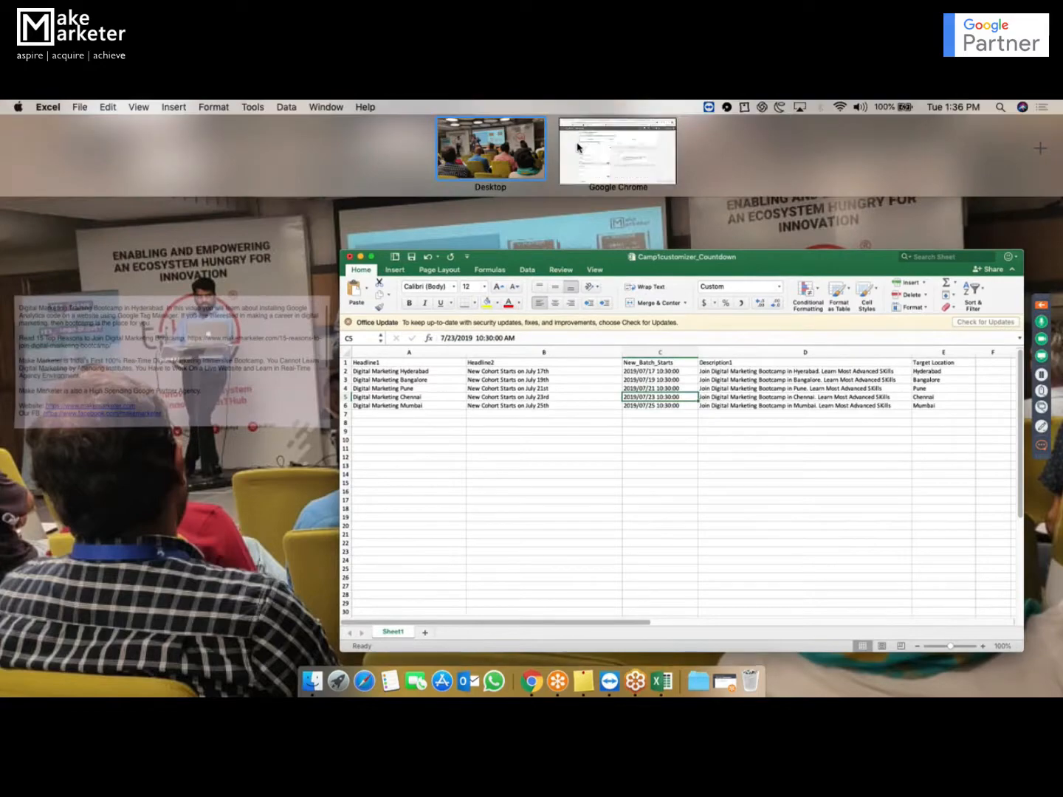
click(575, 149)
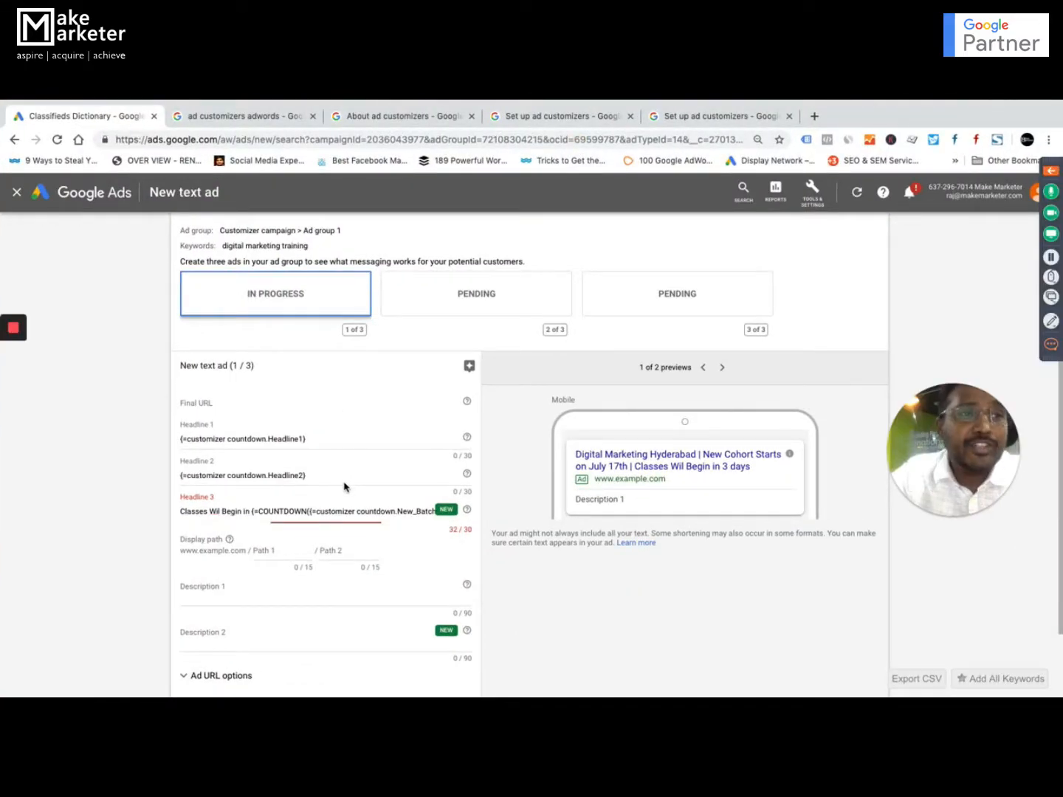
Delete the COUNTDOWN function from Headline 3, keeping only the text "Classes Wil Begin in".
right_click(249, 510)
click(374, 509)
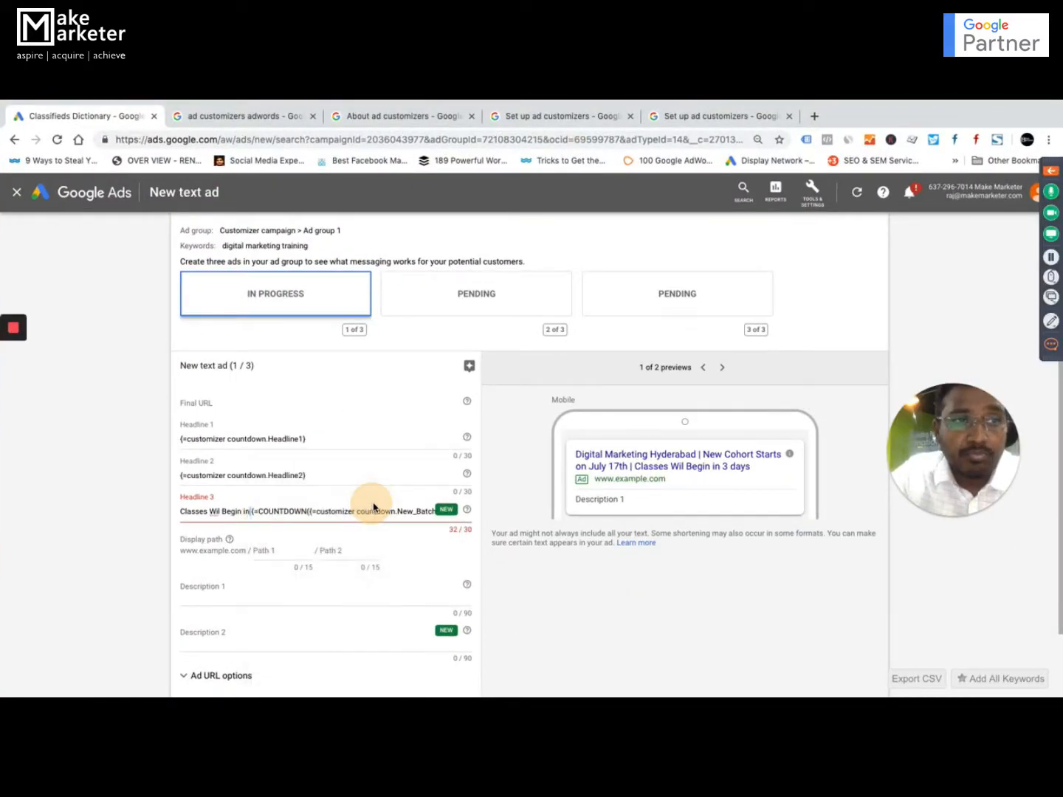
drag(250, 510, 315, 507)
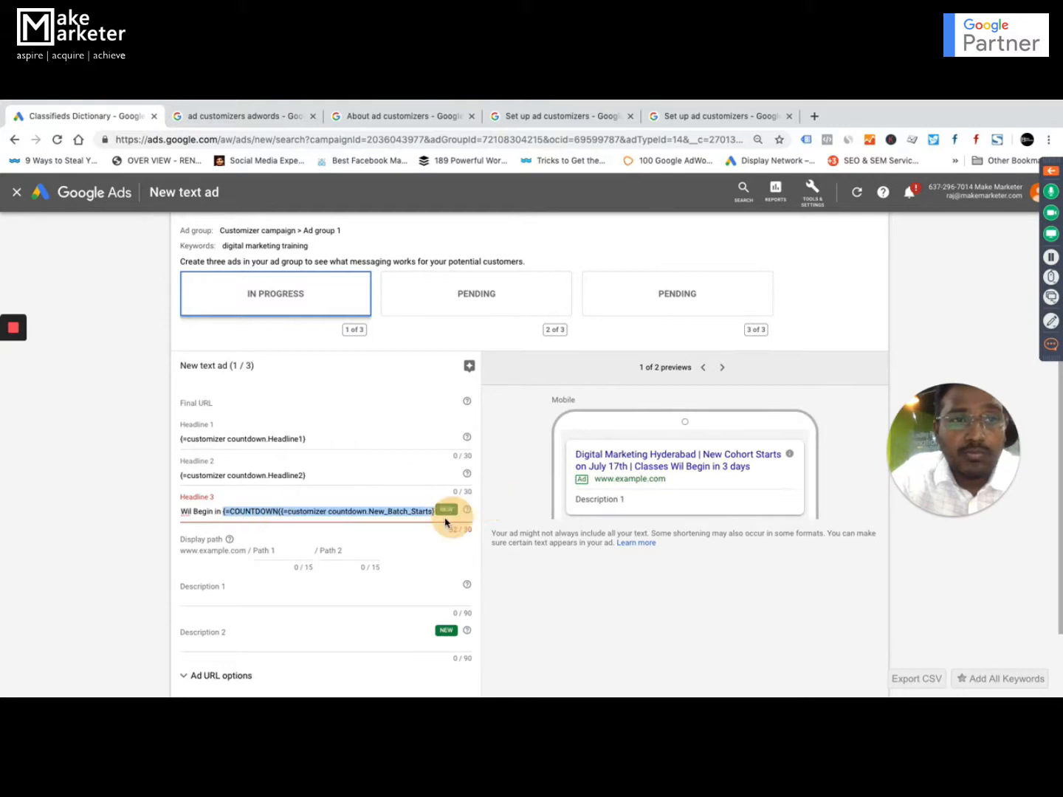
key(BackSpace)
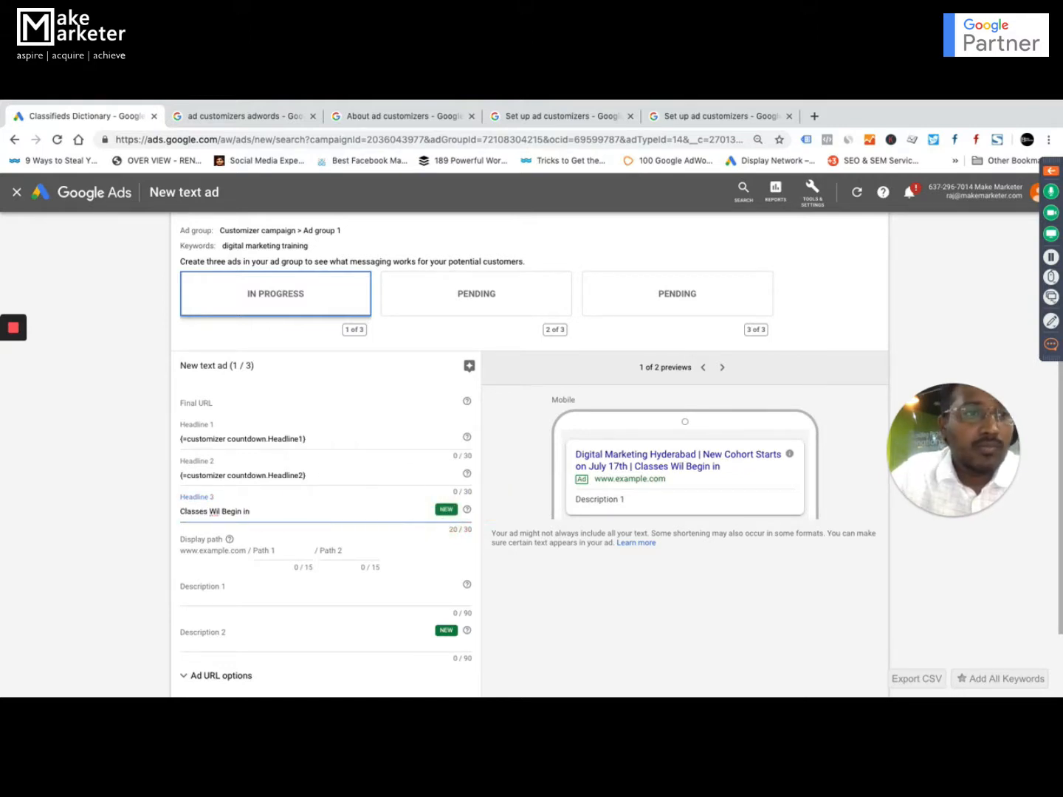
Add a COUNTDOWN function after the Headline 3 text again and nest the customizer countdown feed's New_Batch_Starts attribute inside its parentheses.
text({)
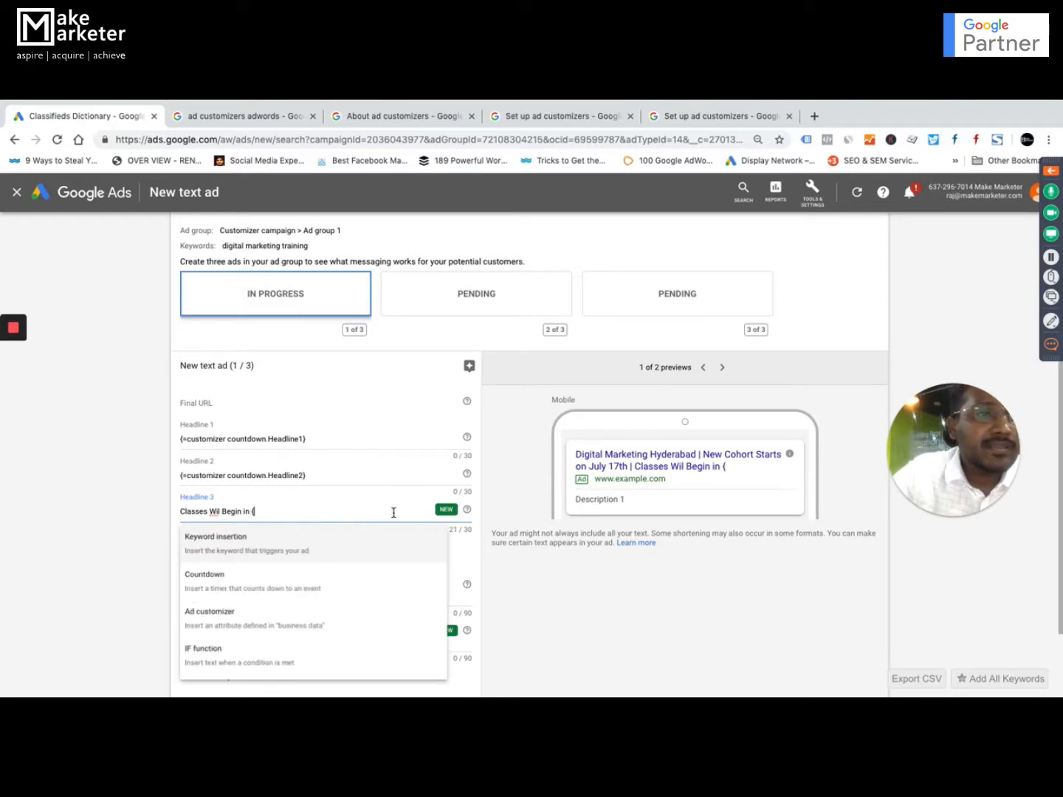
click(283, 580)
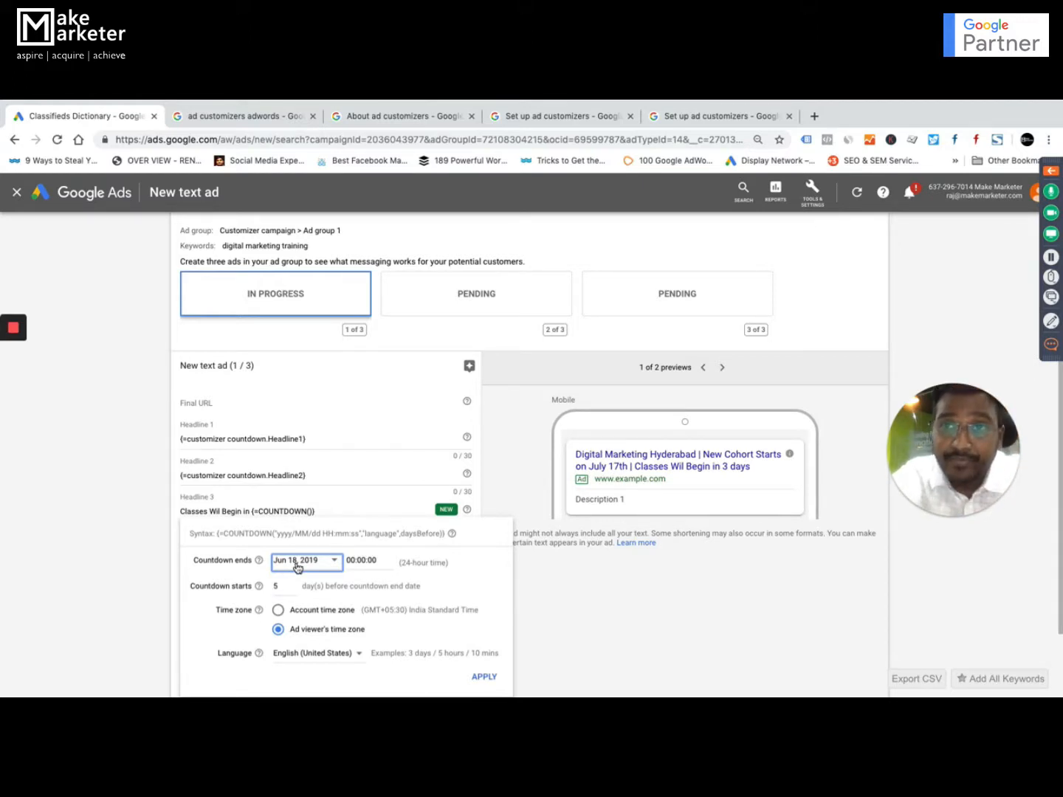
click(322, 521)
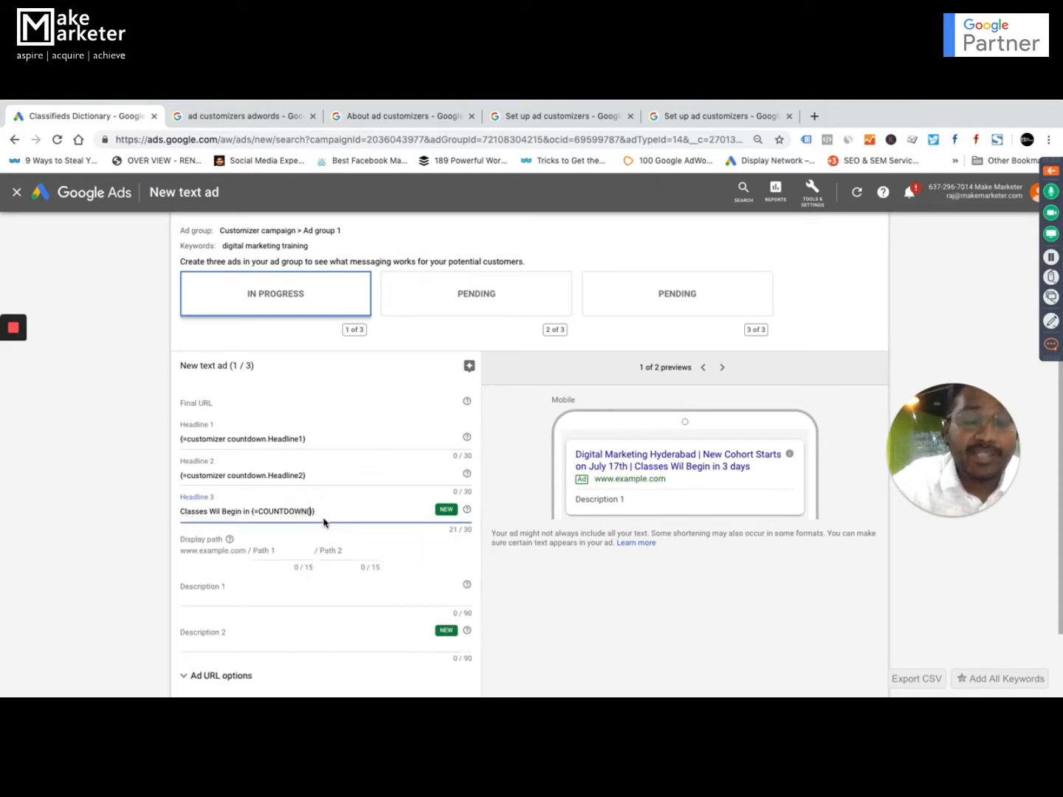
text({)
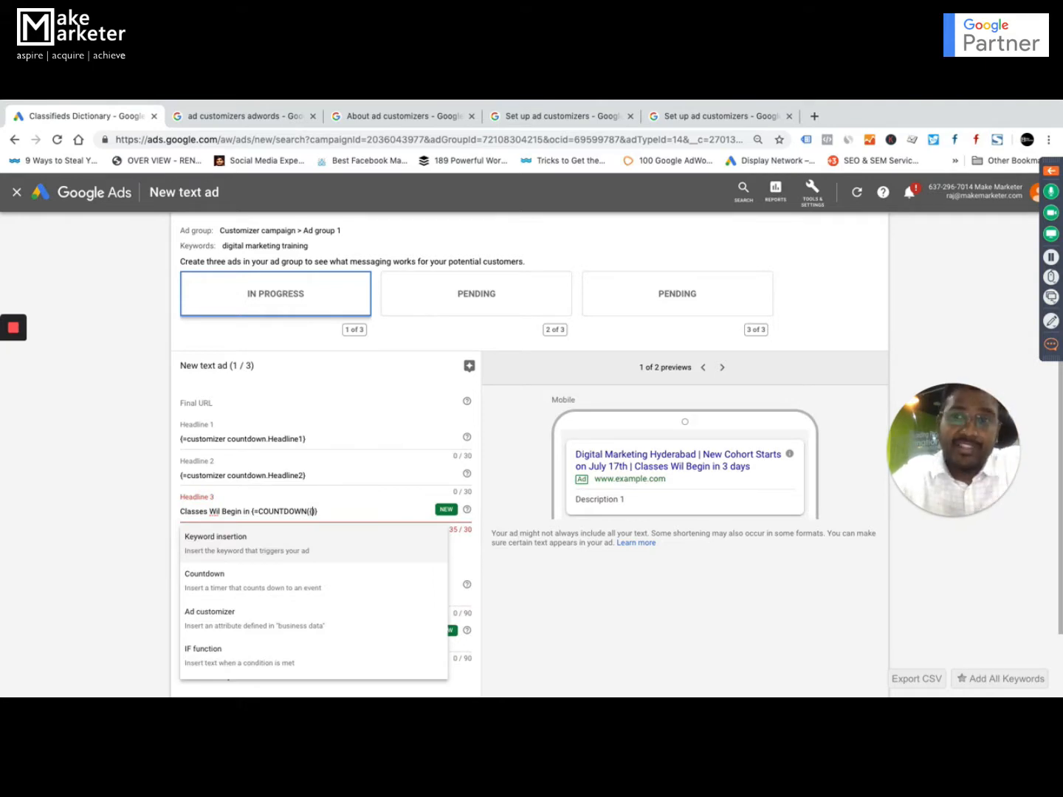
click(230, 628)
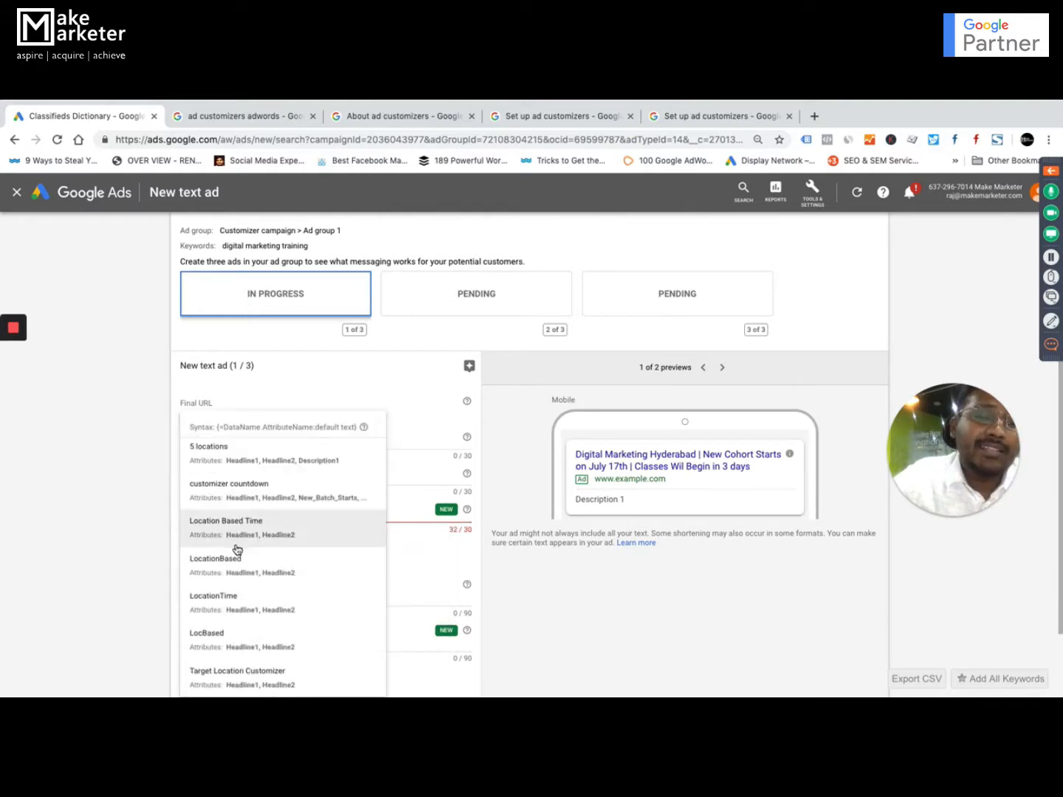
click(268, 495)
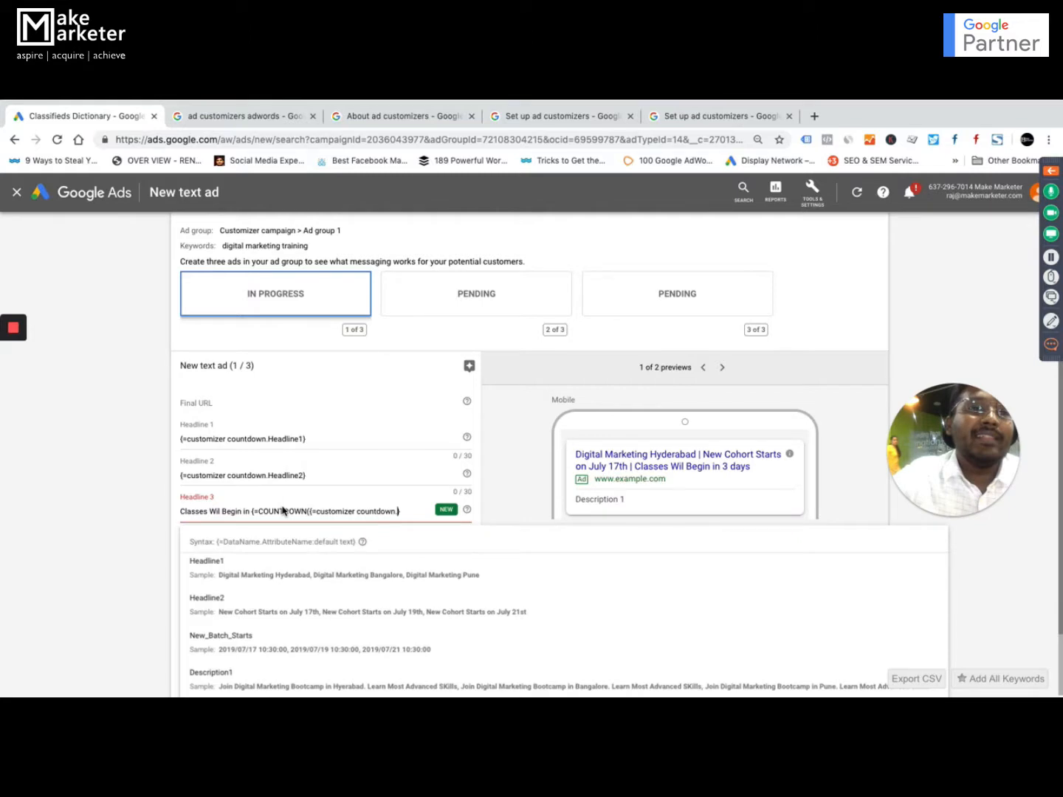
click(243, 634)
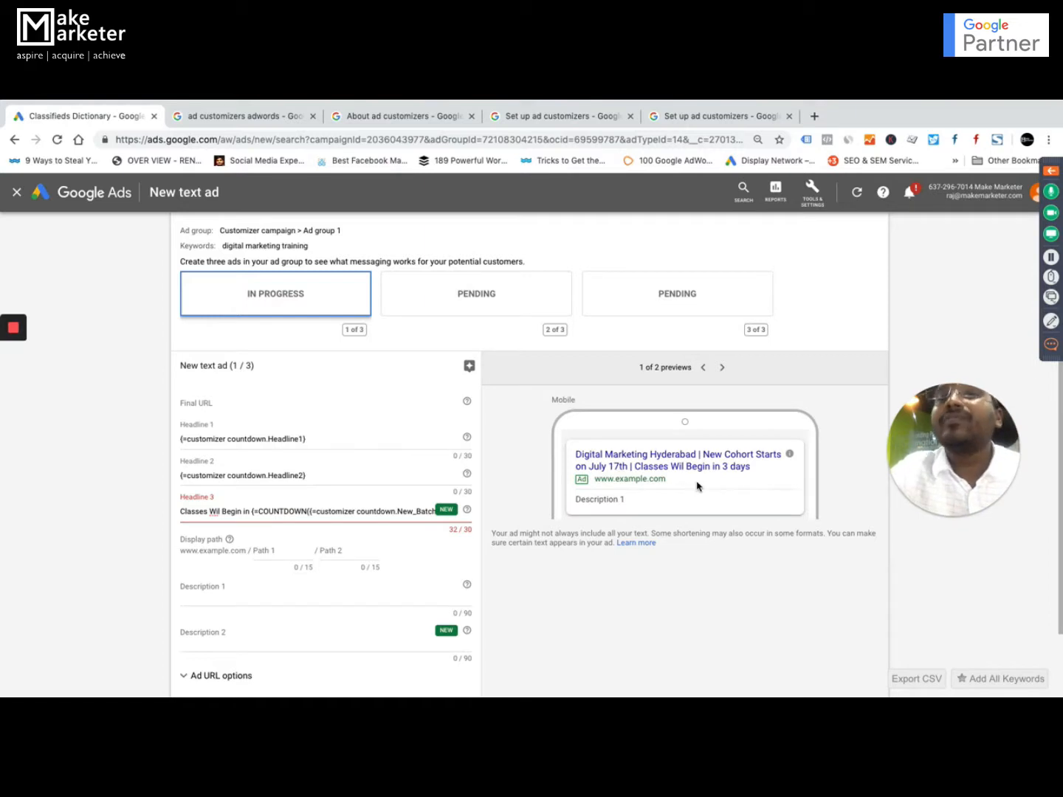
scroll(341, 474, down, 2)
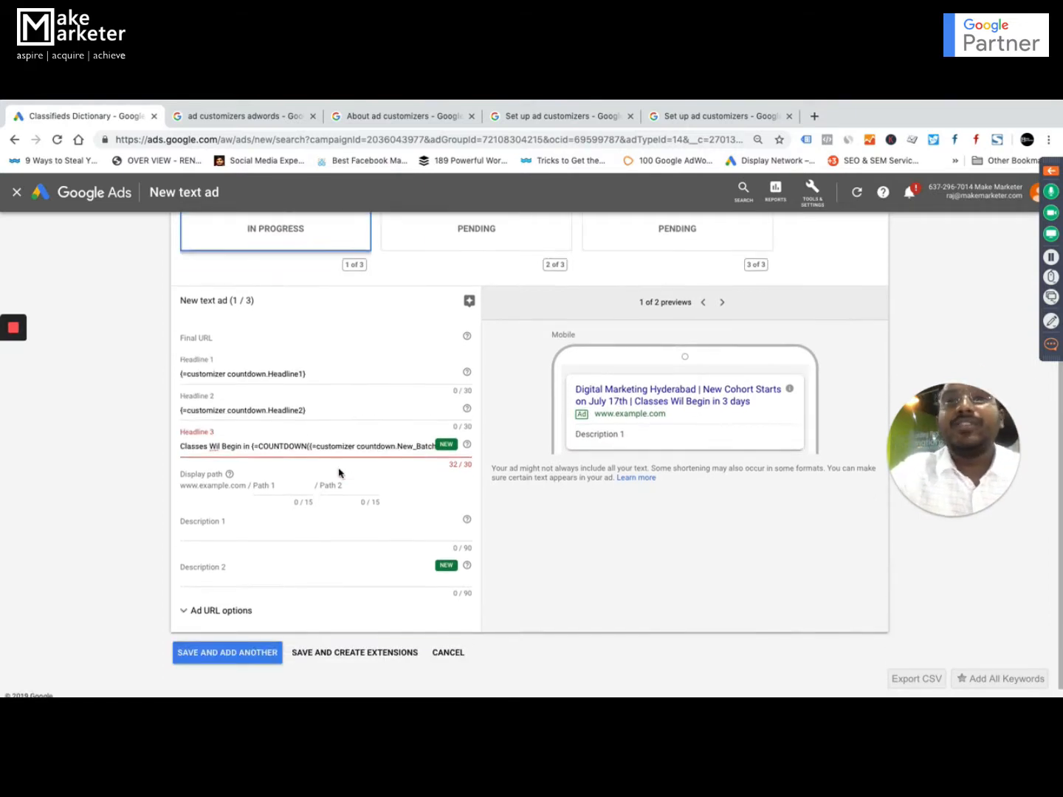